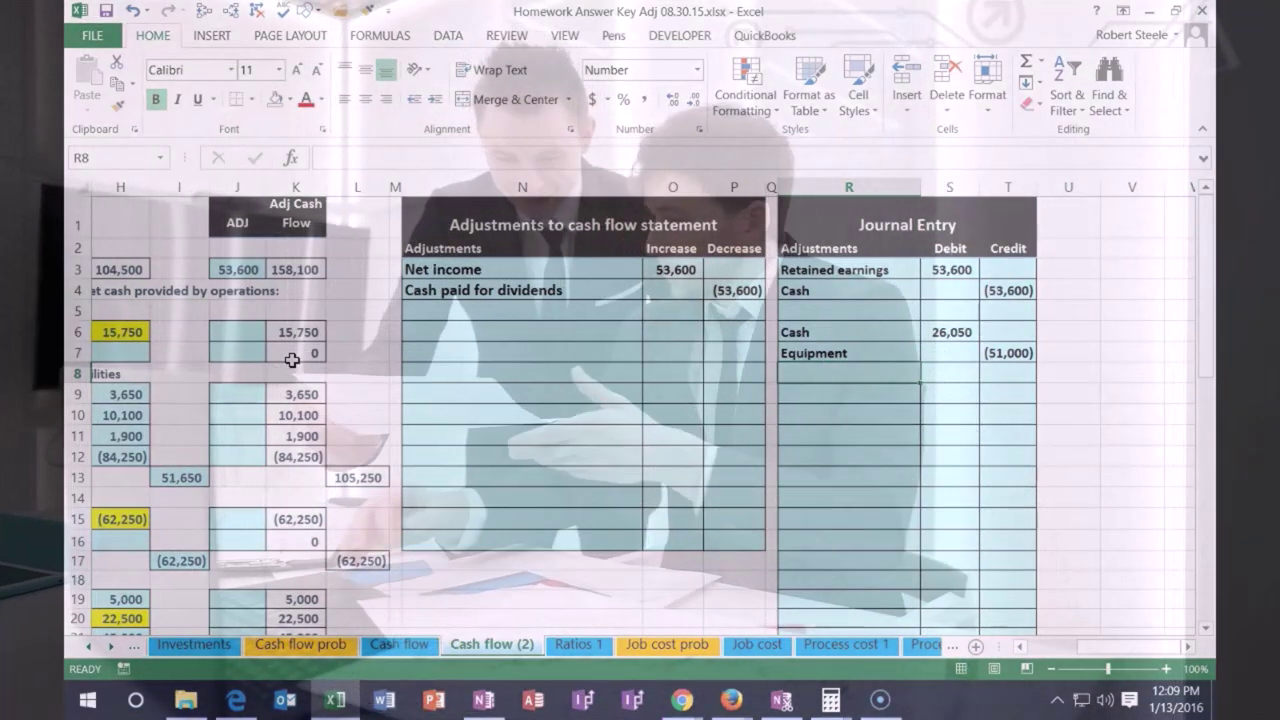
Add an "Acc. Depr" line with a debit of 22,850 below Equipment in the journal entry.
type("Acc")
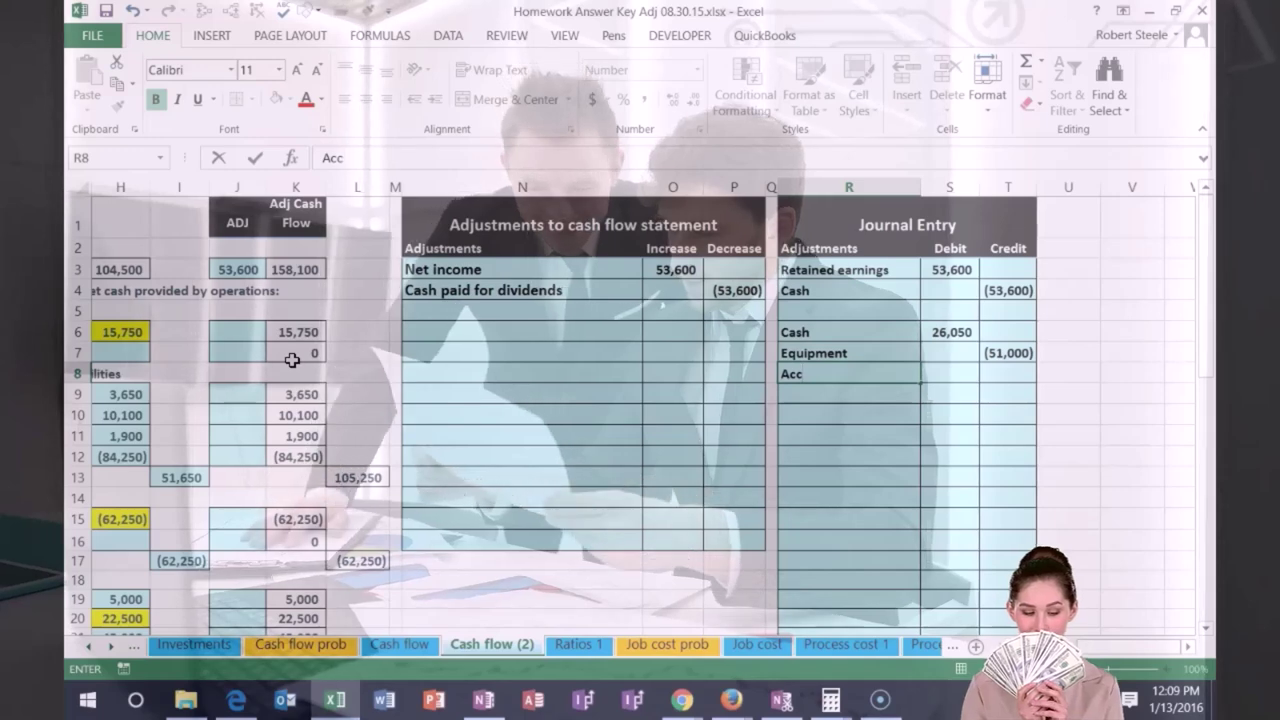
type(". Depr")
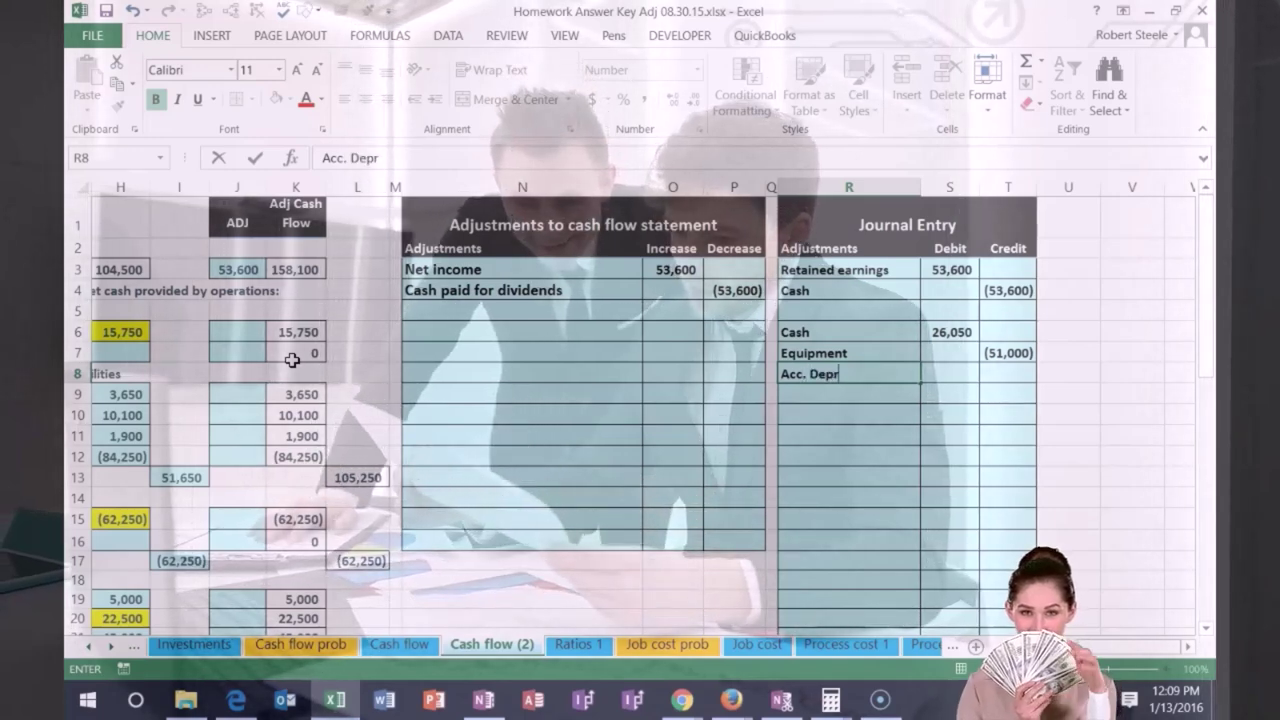
key("Tab")
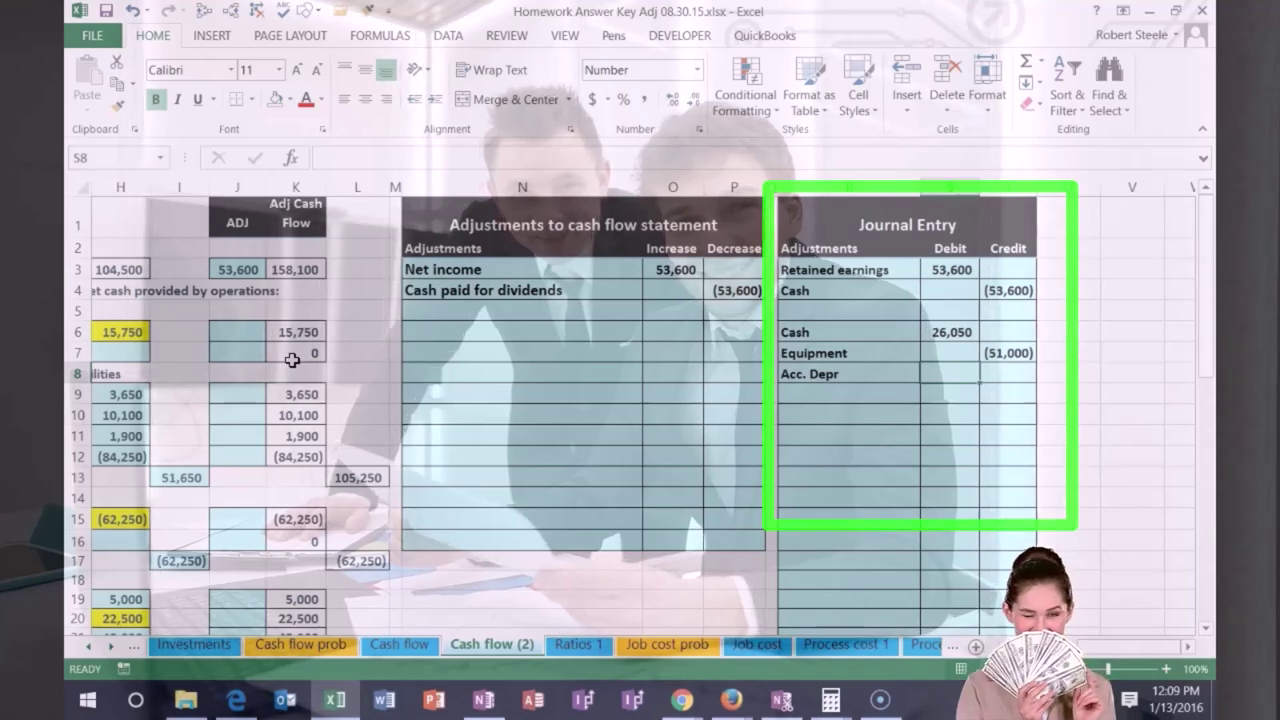
type("22850")
key("Return")
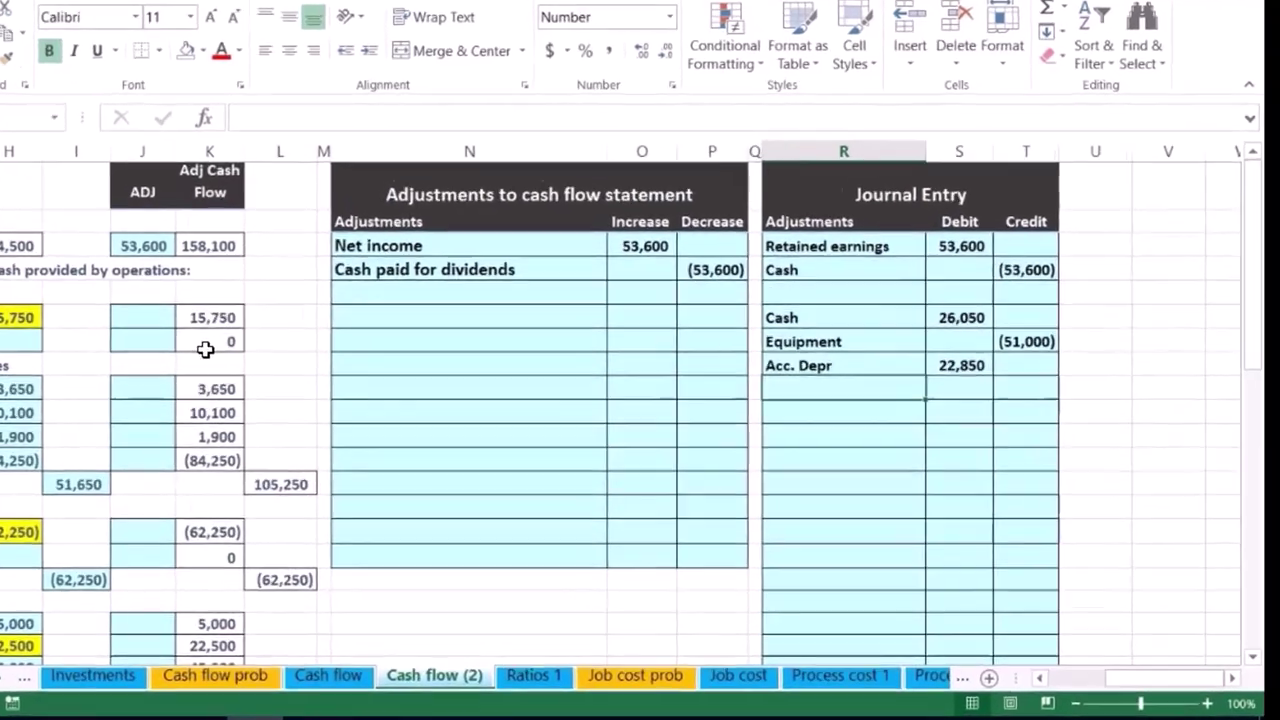
key("Tab")
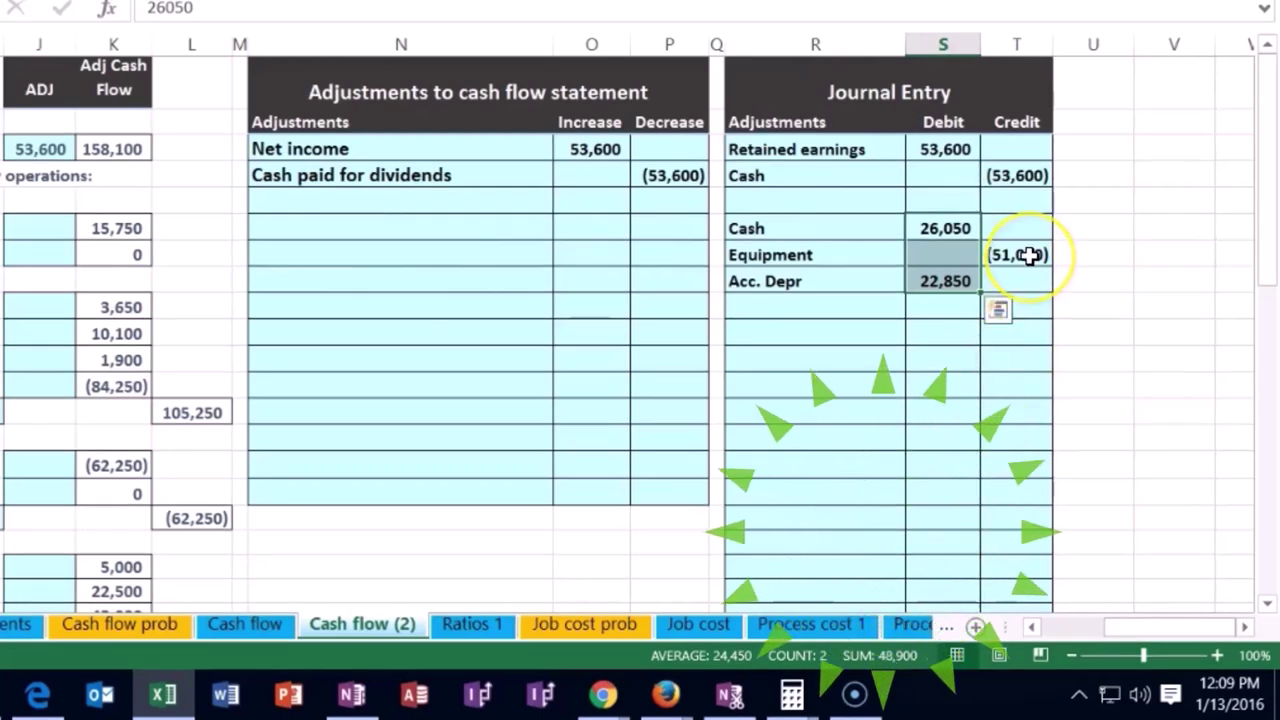
Enter a negative SUM formula over the Cash, Equipment and Acc. Depr debits and credits in the debit cell below Acc. Depr.
left_click(938, 310)
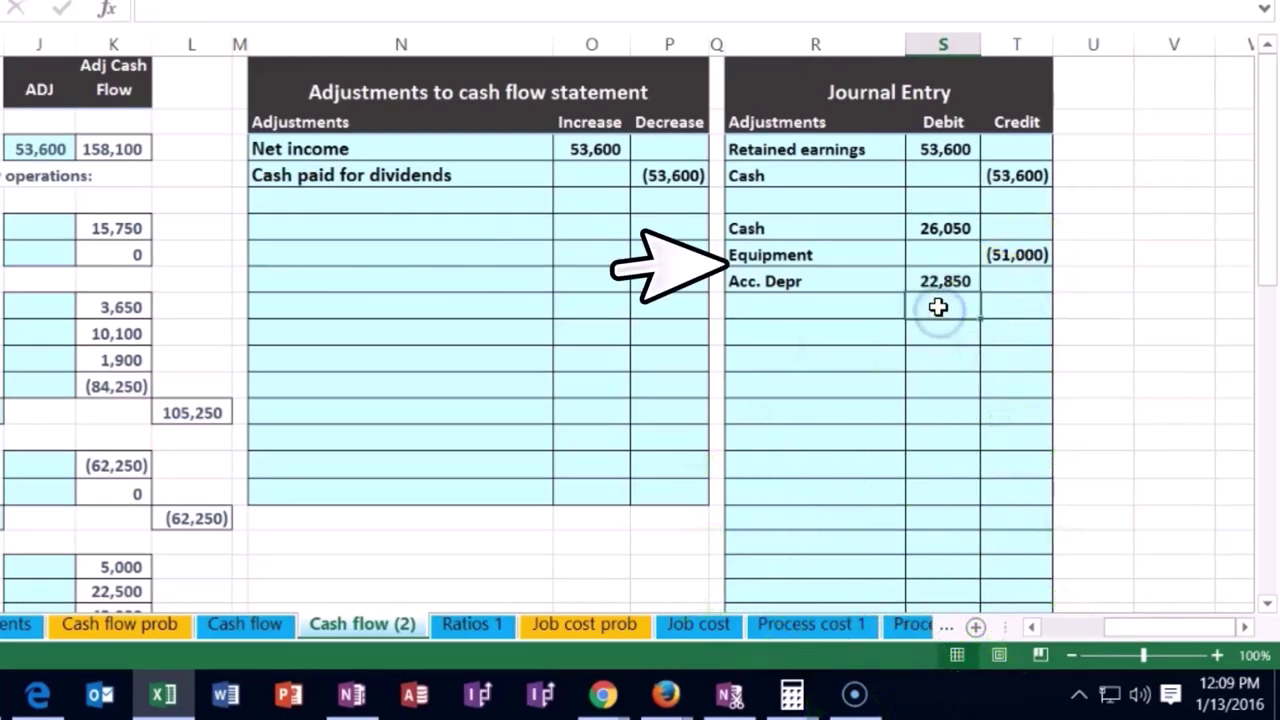
left_click_drag(947, 222, 985, 281)
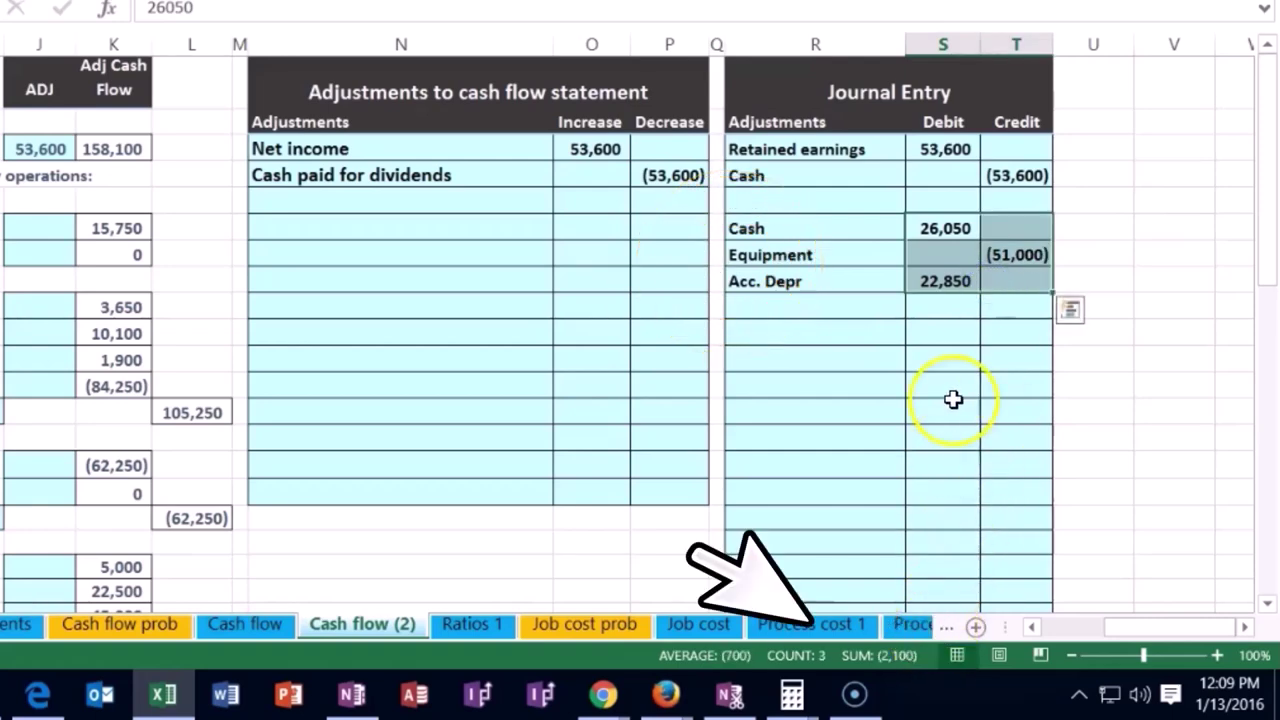
left_click(953, 303)
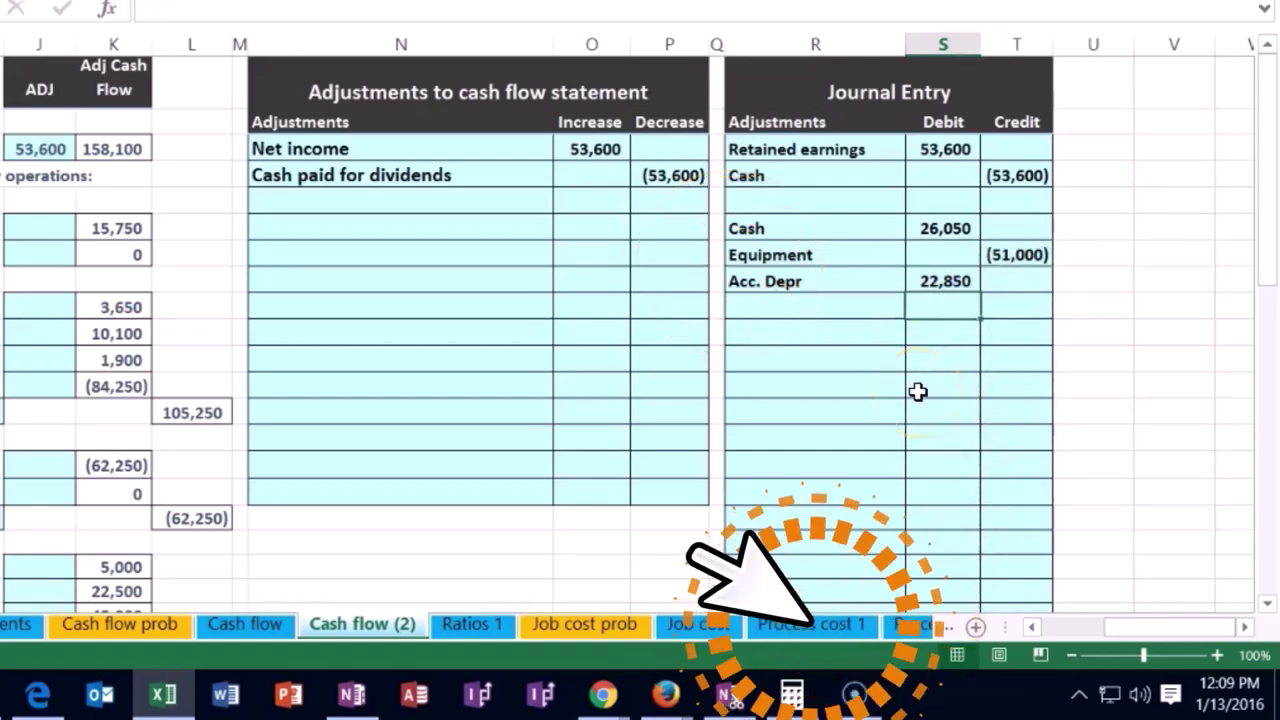
type("-")
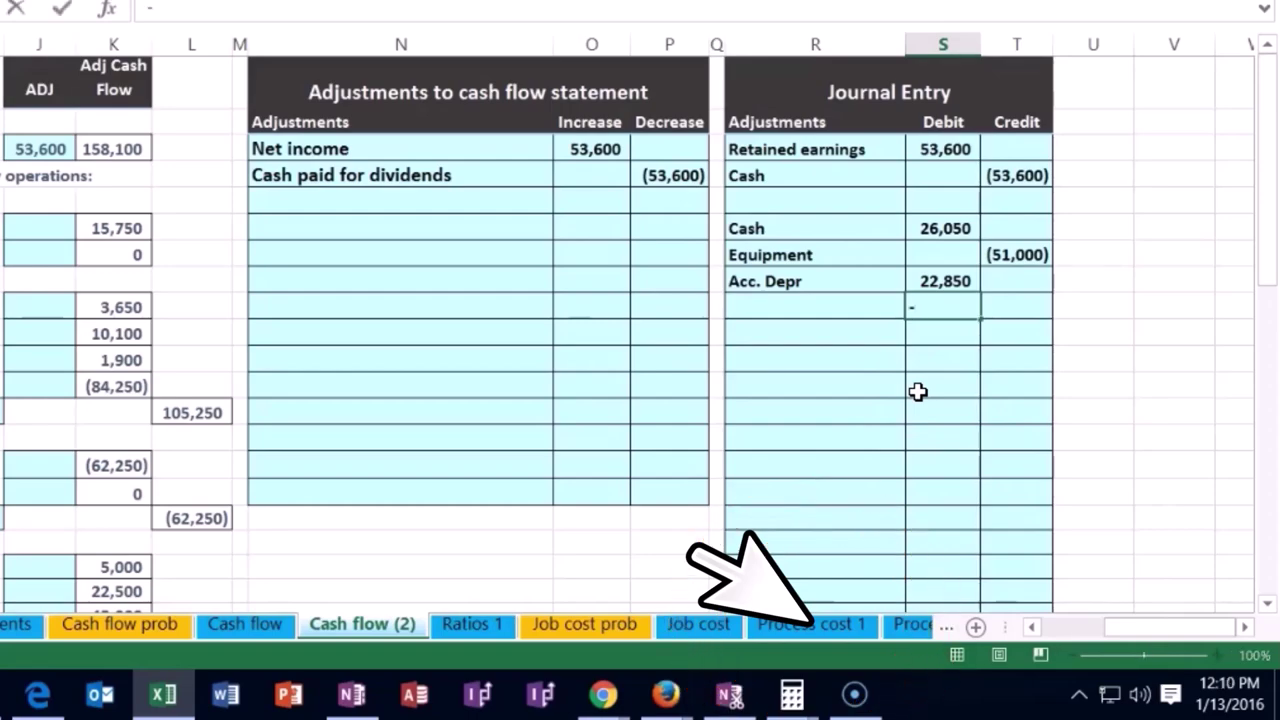
type("sum")
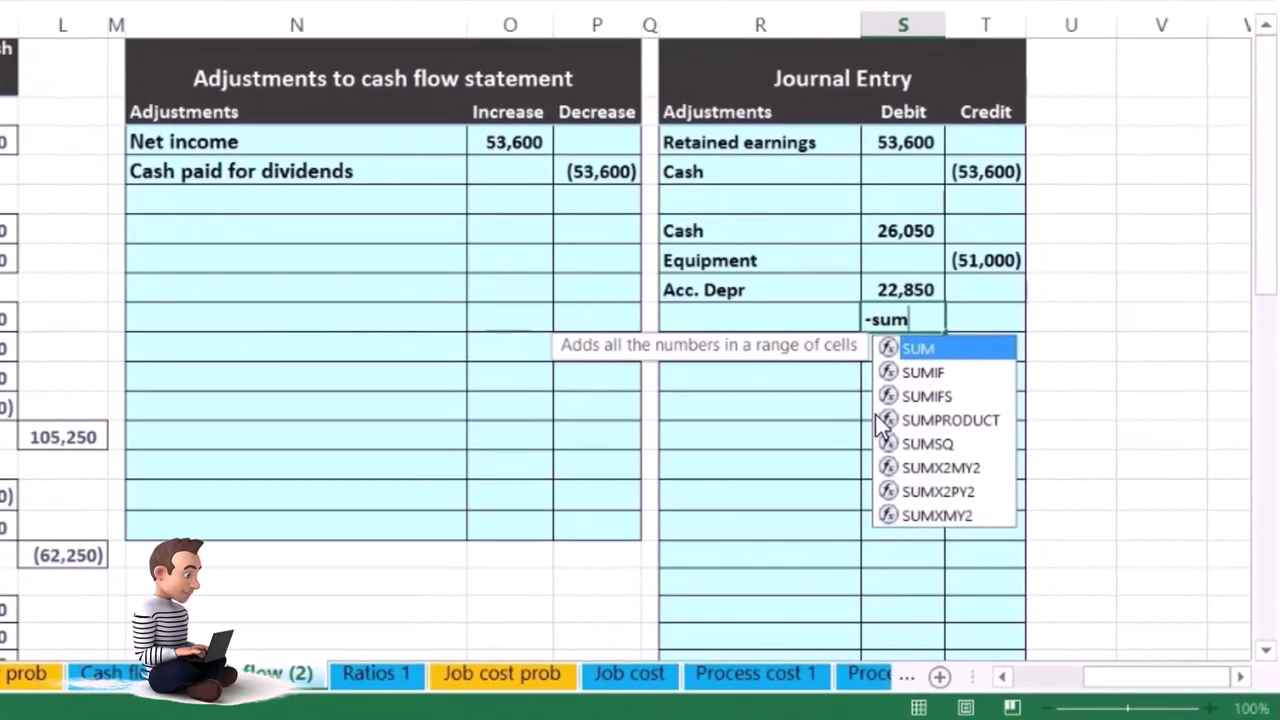
type("(S6:T7")
left_click_drag(949, 272, 955, 288)
key("Return")
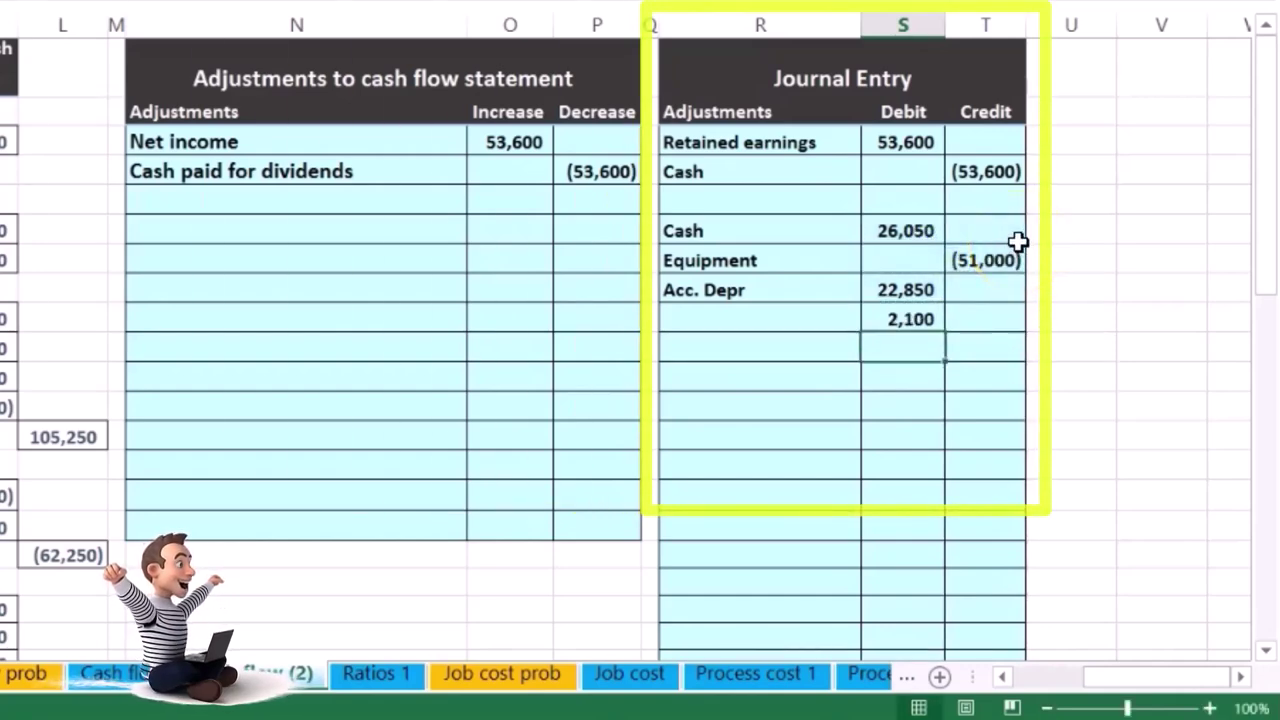
Compare the equipment sale entry's debits and credits, and label its balancing debit line "Loss on sale".
left_click_drag(931, 229, 906, 317)
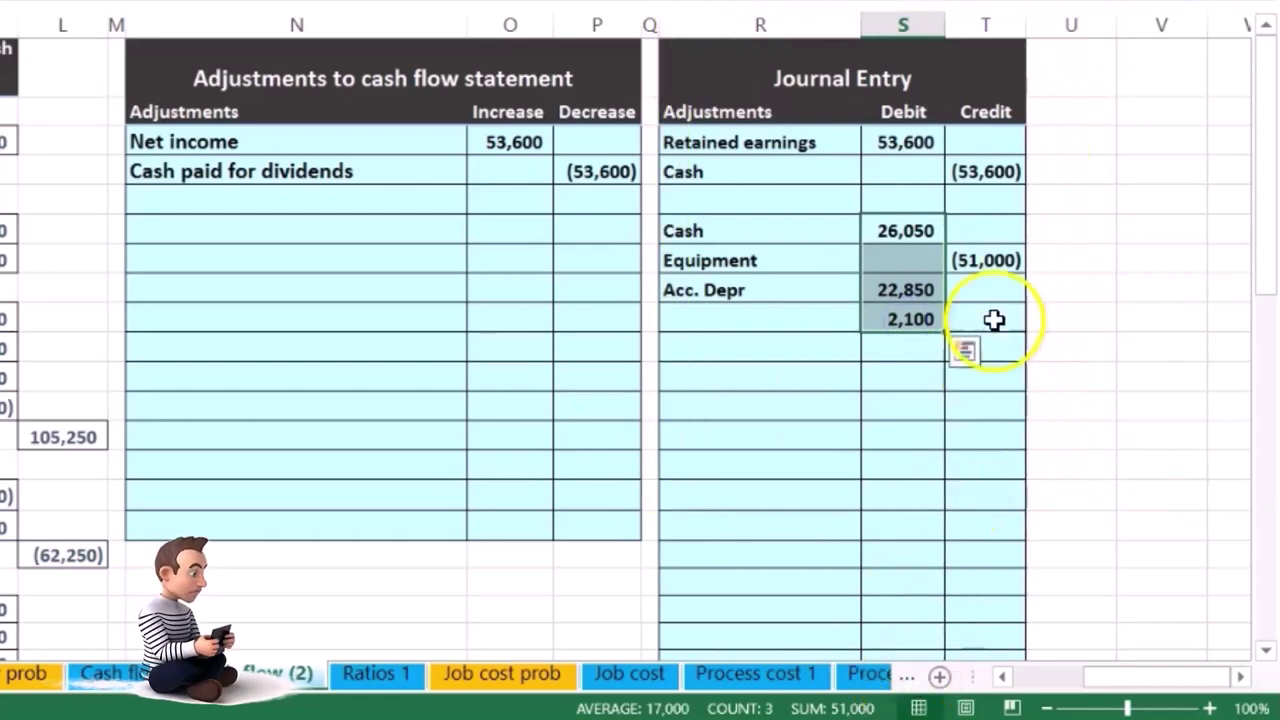
left_click(1001, 258)
left_click_drag(919, 244, 963, 315)
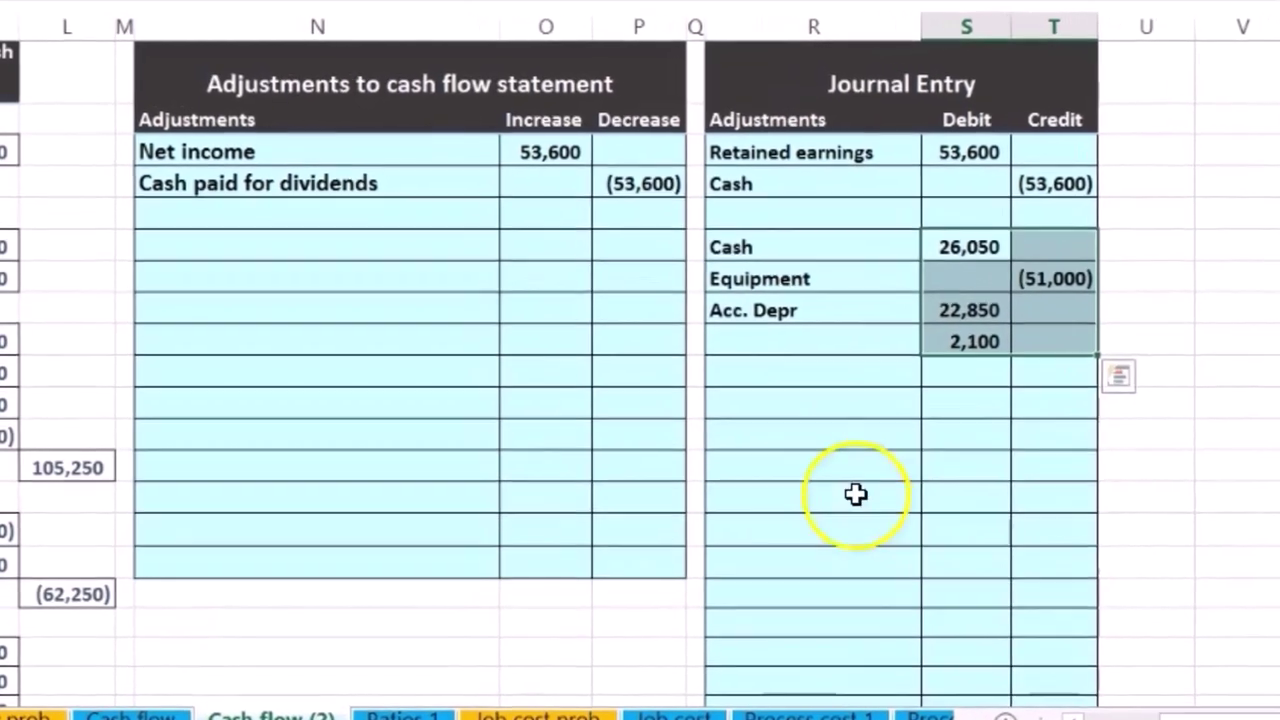
left_click(722, 319)
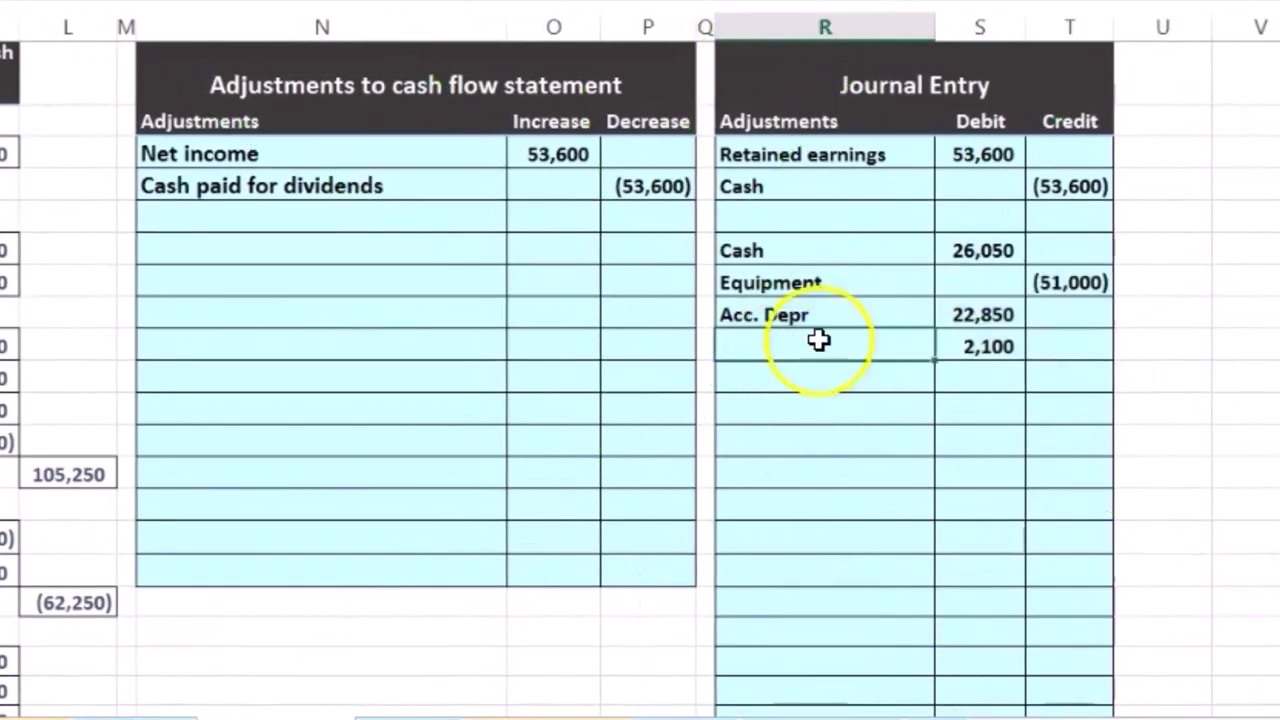
left_click_drag(953, 285, 1043, 300)
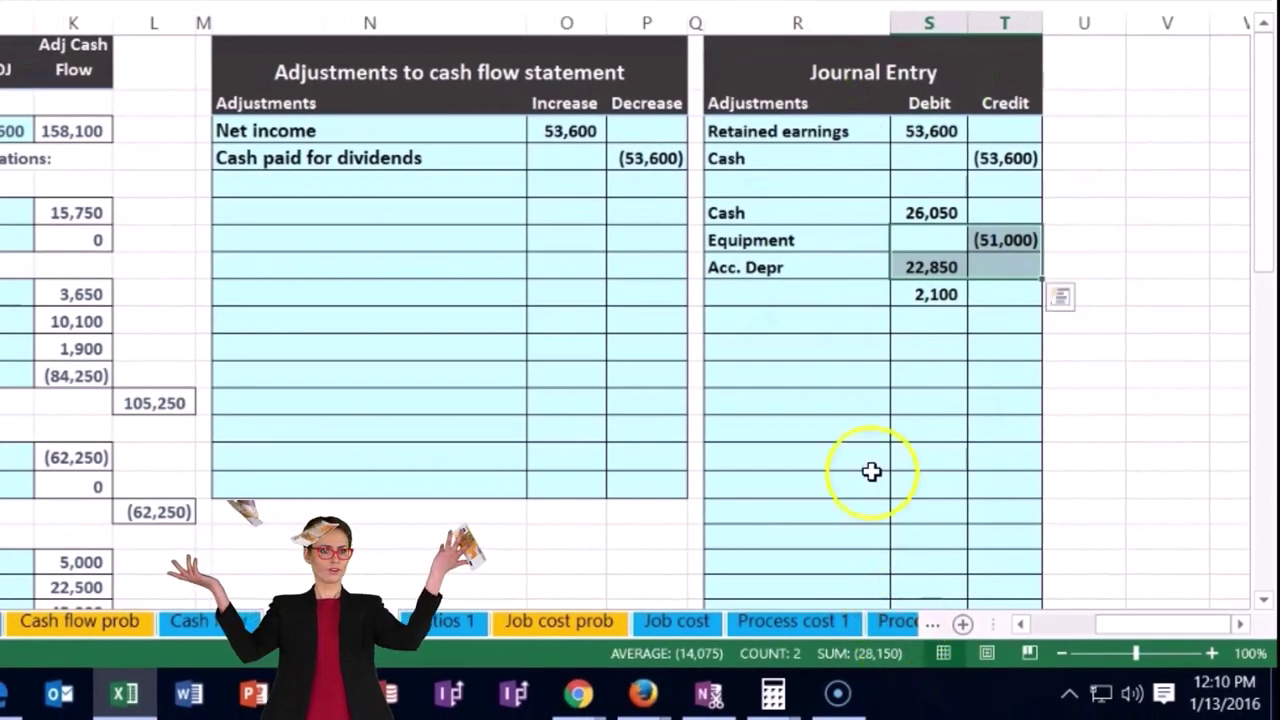
left_click(762, 295)
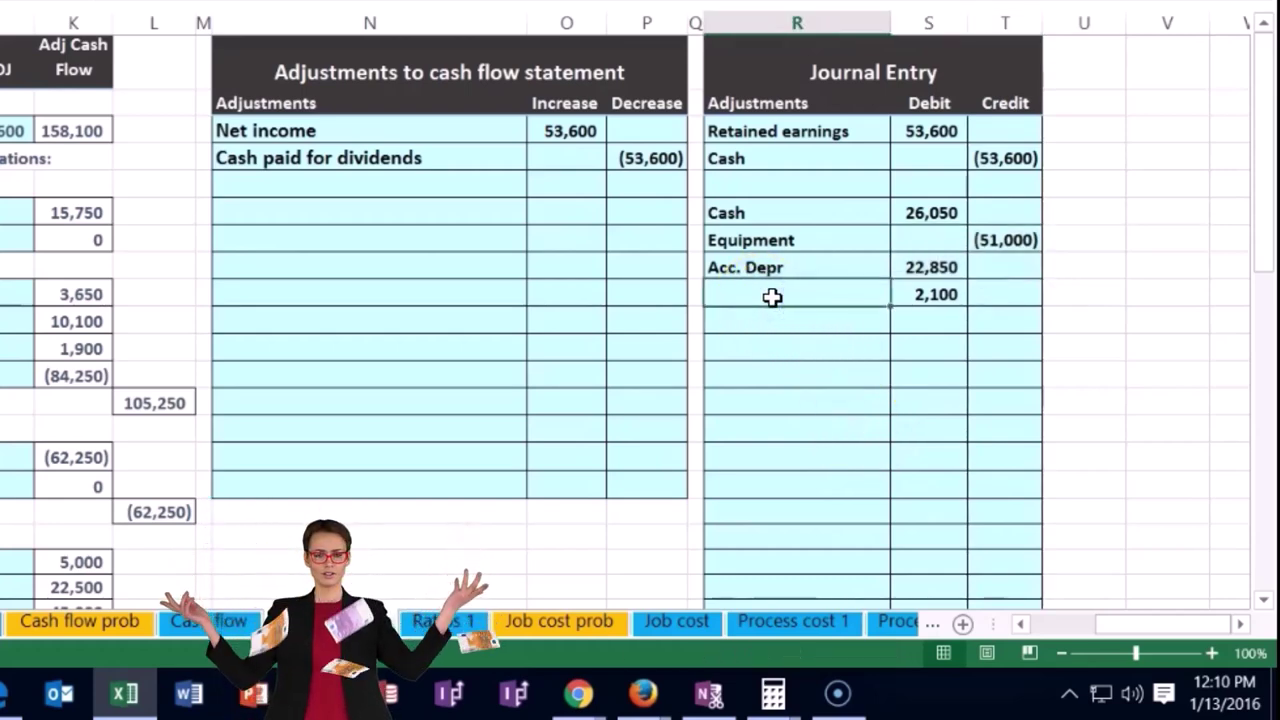
type("Loss on sale")
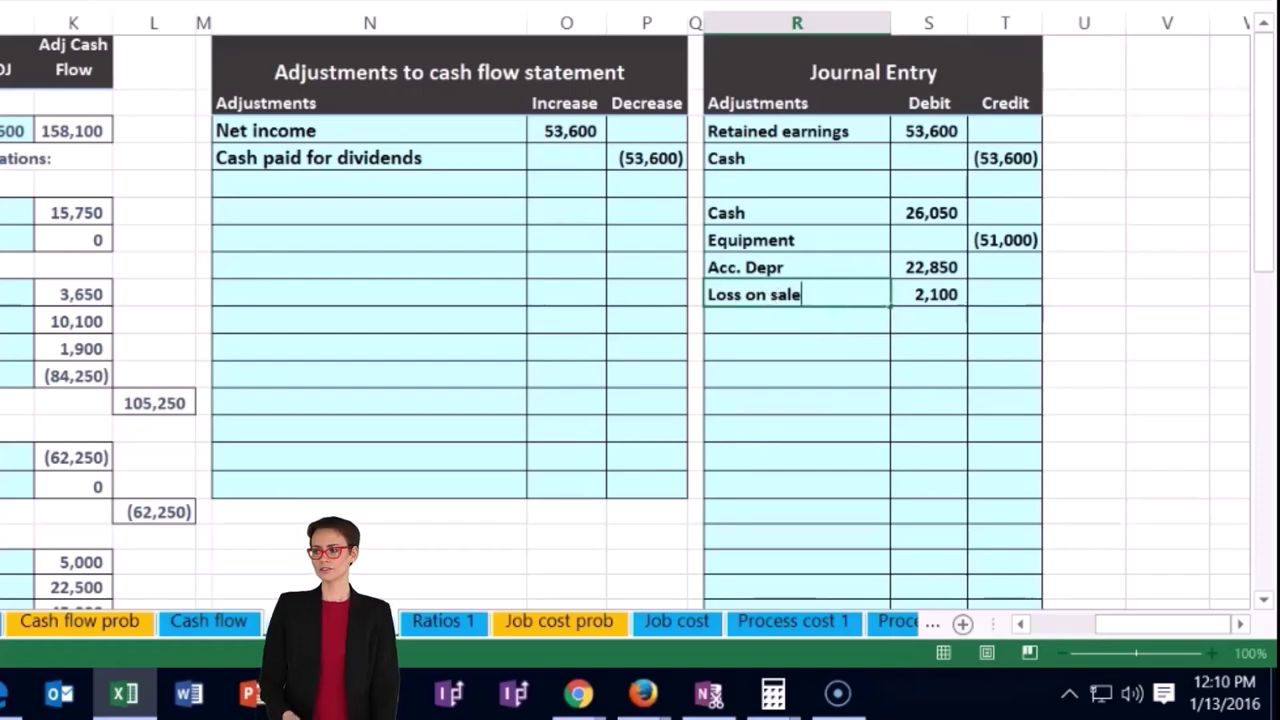
Add a "Depreciation" line in row 6 of the cash flow adjustments, linking its increase to the Acc. Depr debit with +S8.
left_click(314, 234)
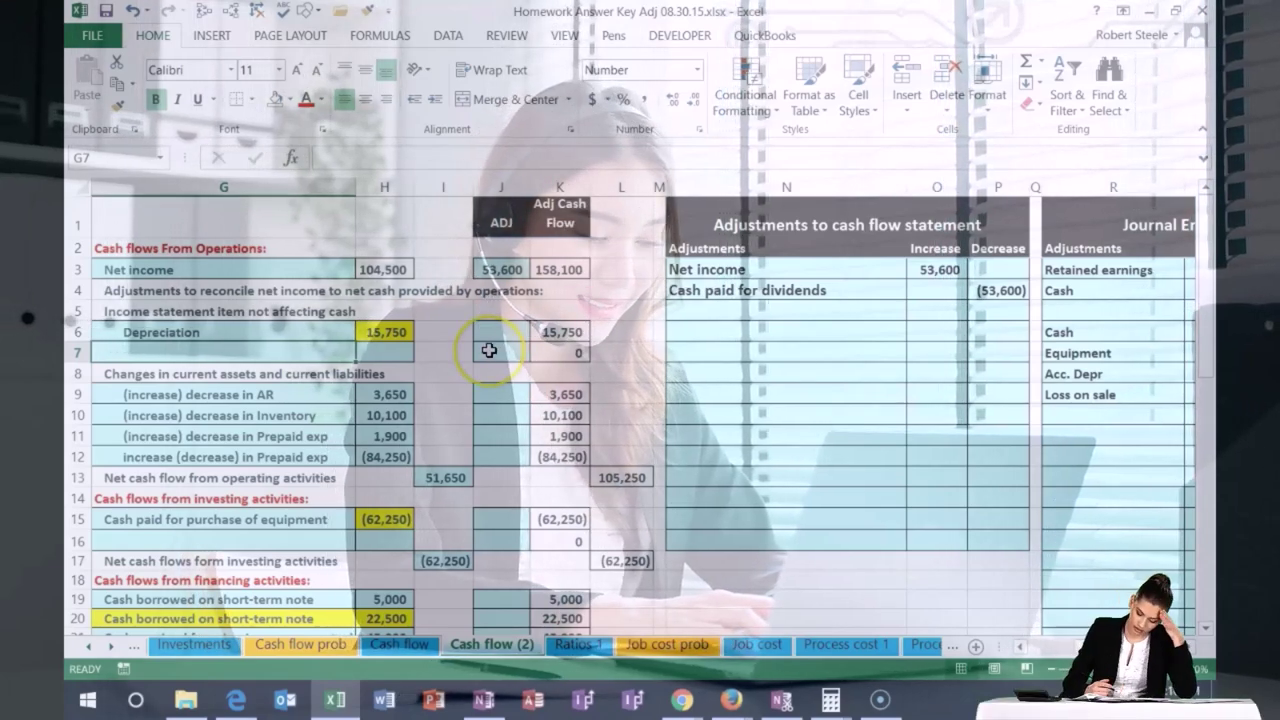
left_click(717, 336)
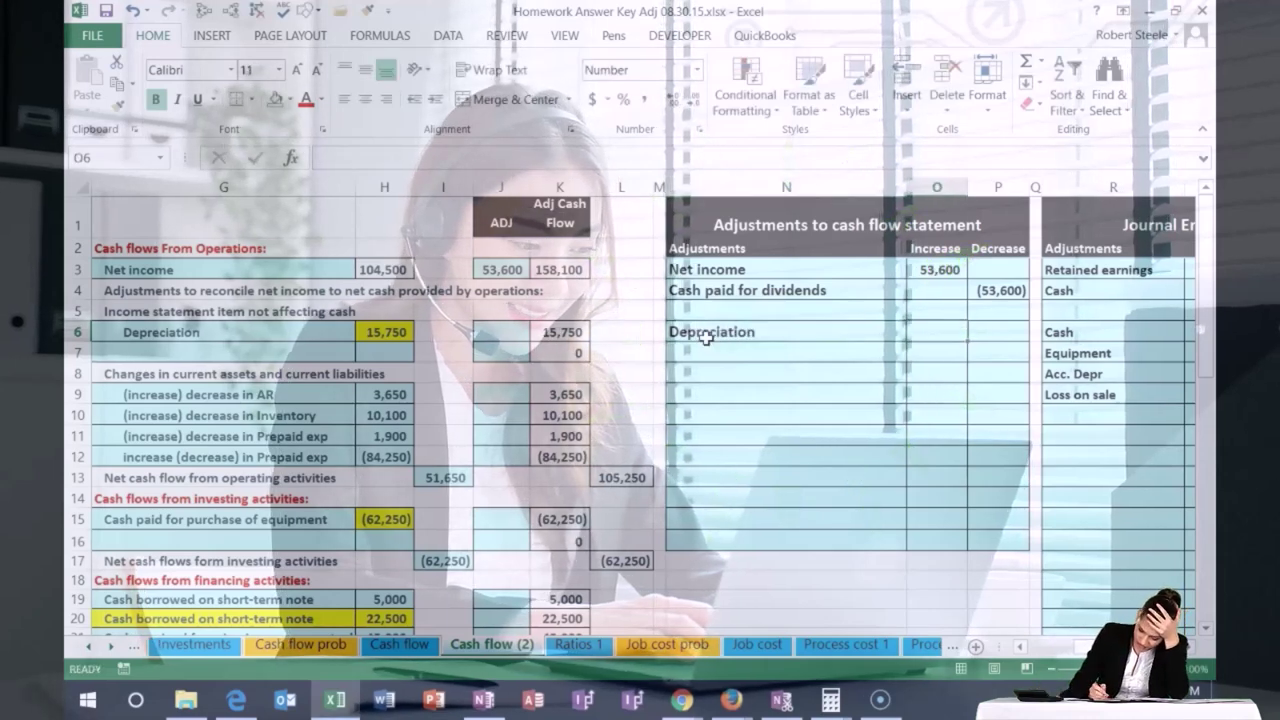
key("Right")
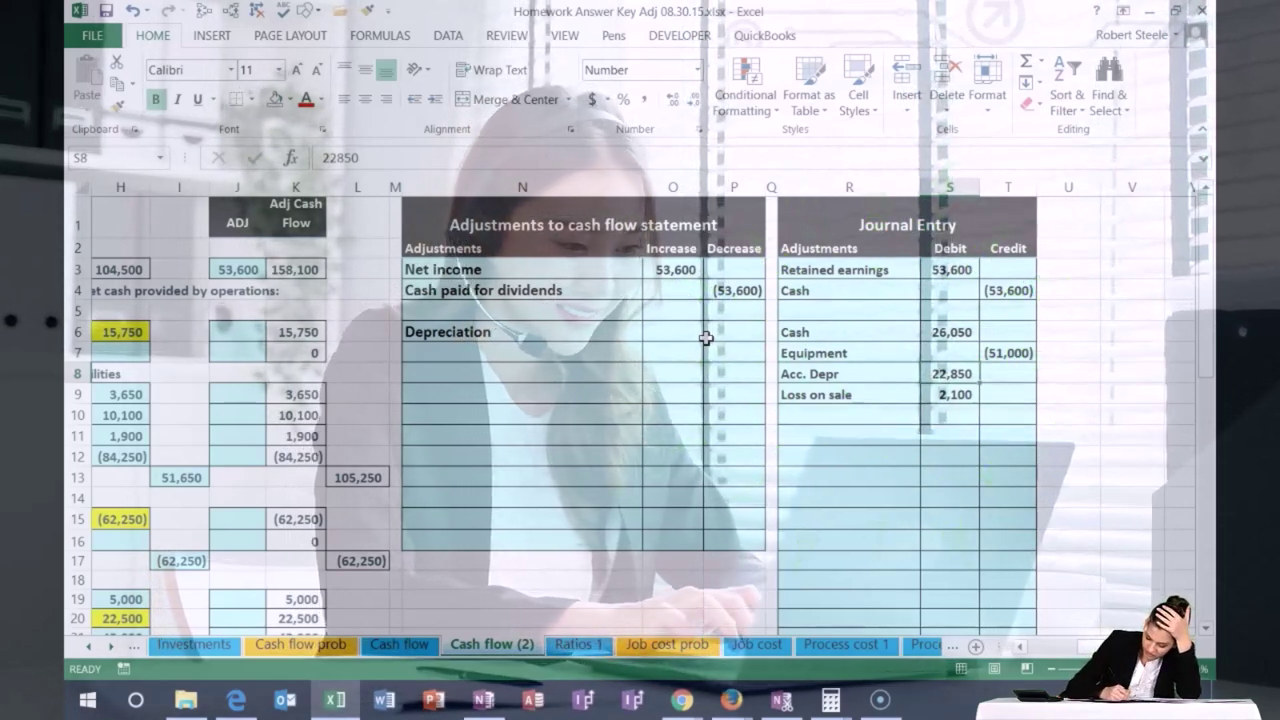
key("Left")
key("Left")
key("Left")
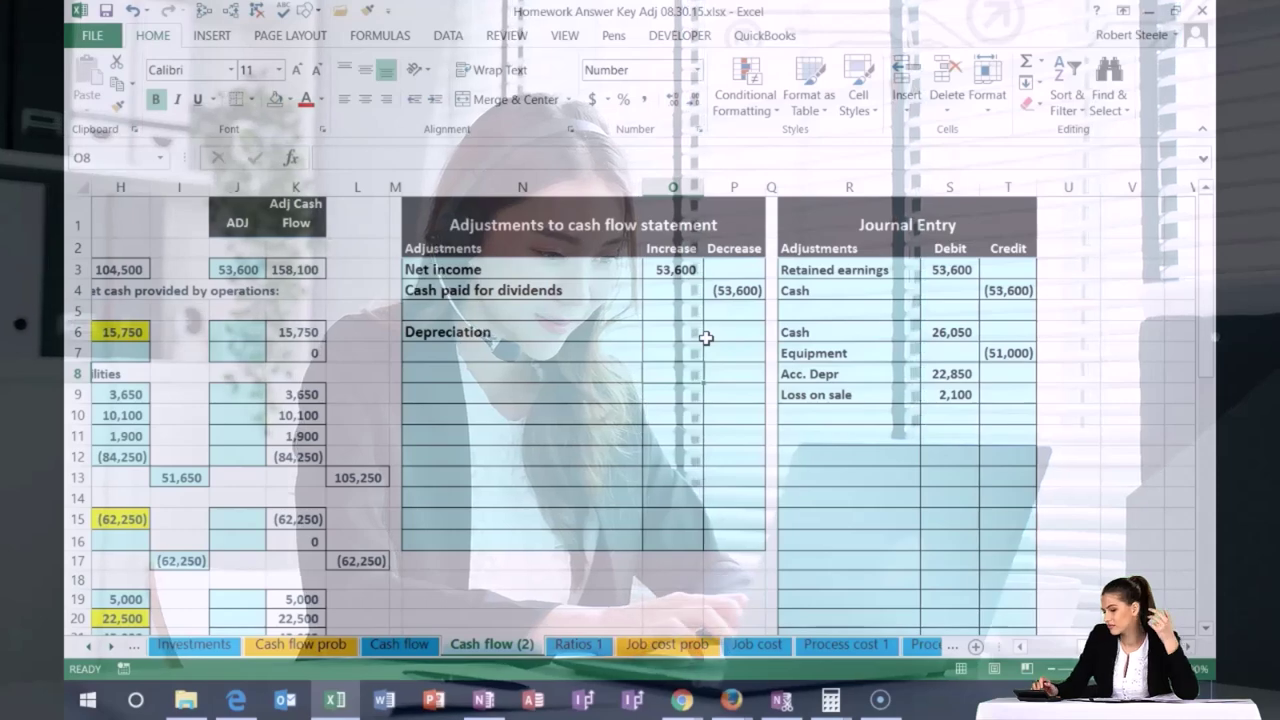
type("+")
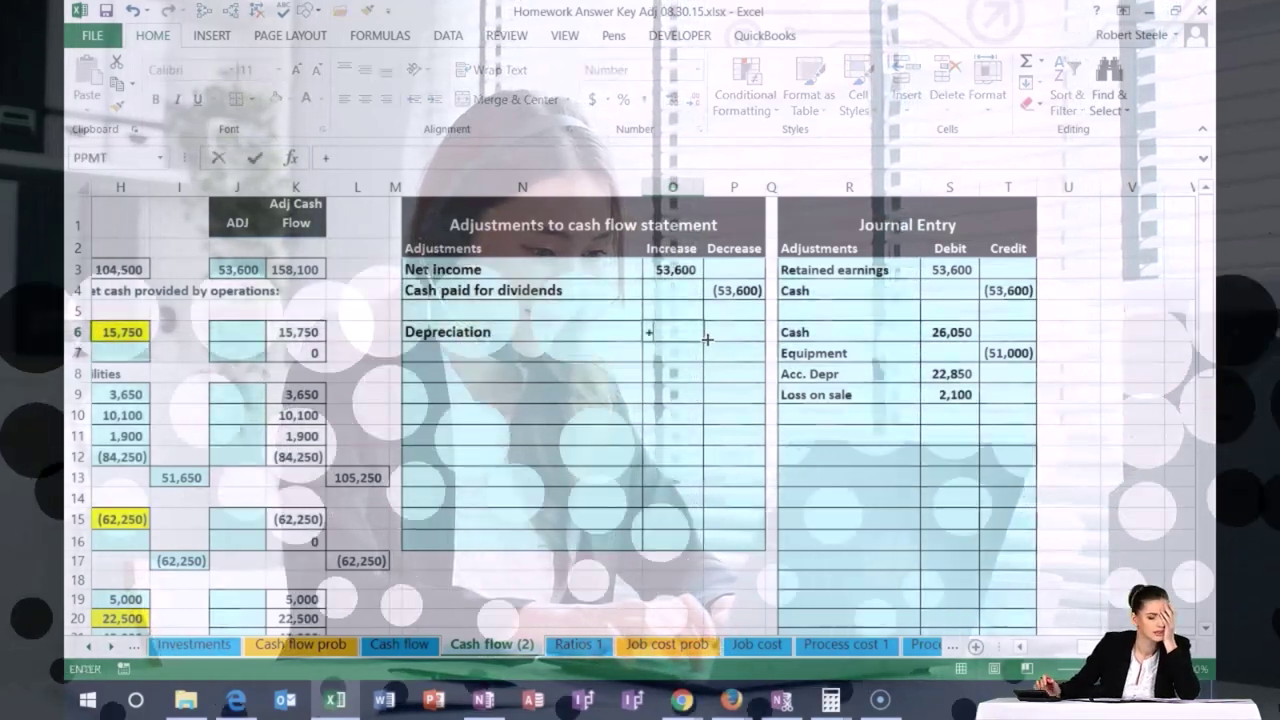
key("Right")
key("Right")
key("Down")
key("Down")
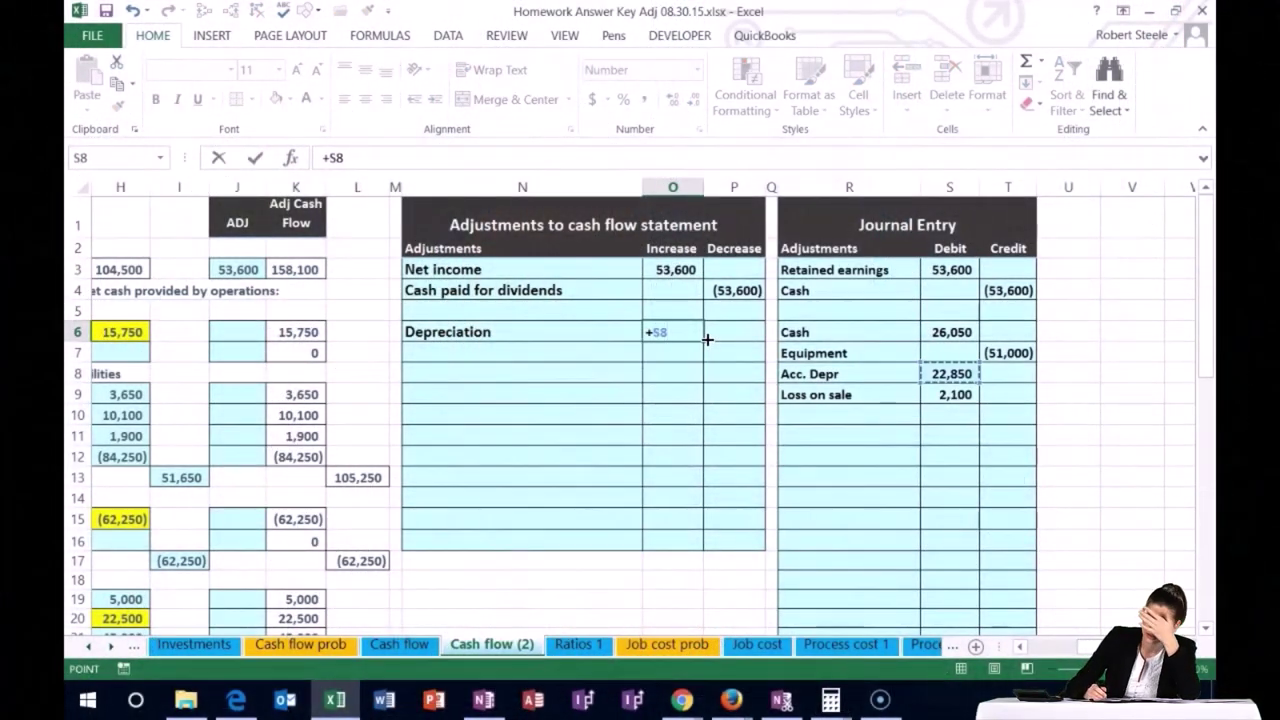
Link the ADJ cell of the Depreciation row in the cash flow statement to the depreciation increase in O6.
key("Left")
key("Left")
key("Left")
key("Left")
key("Left")
key("Left")
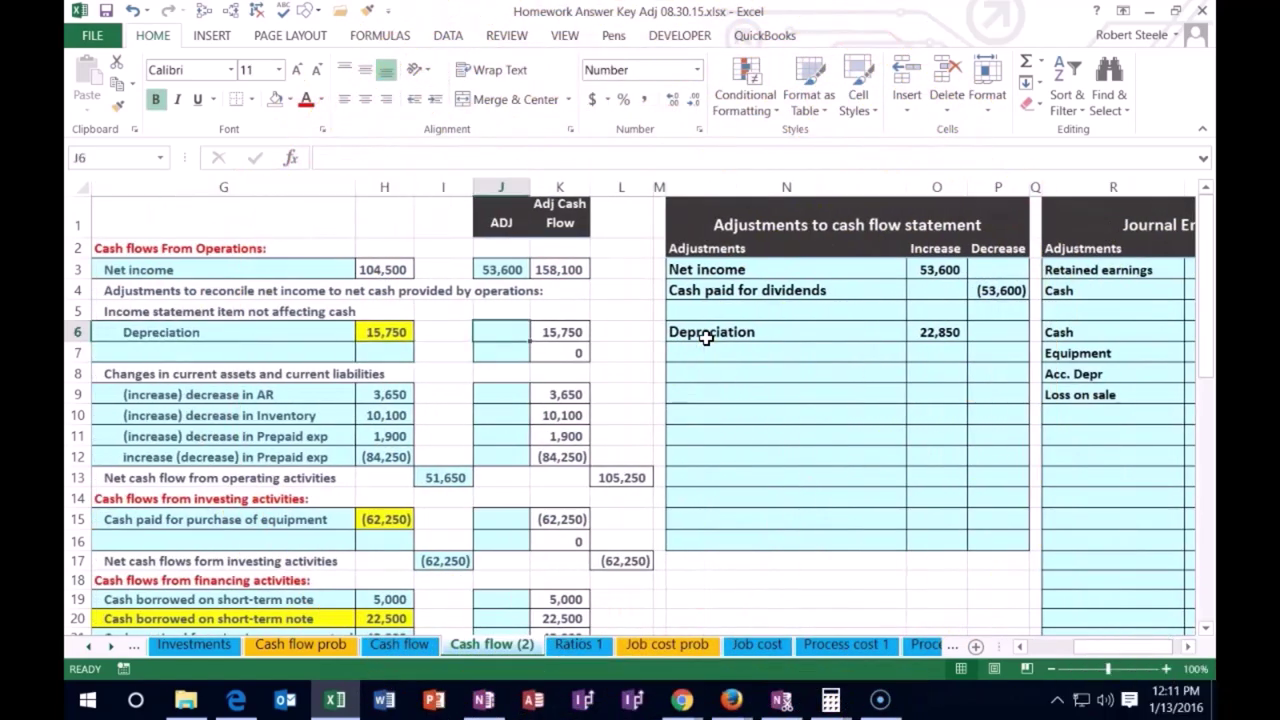
type("=")
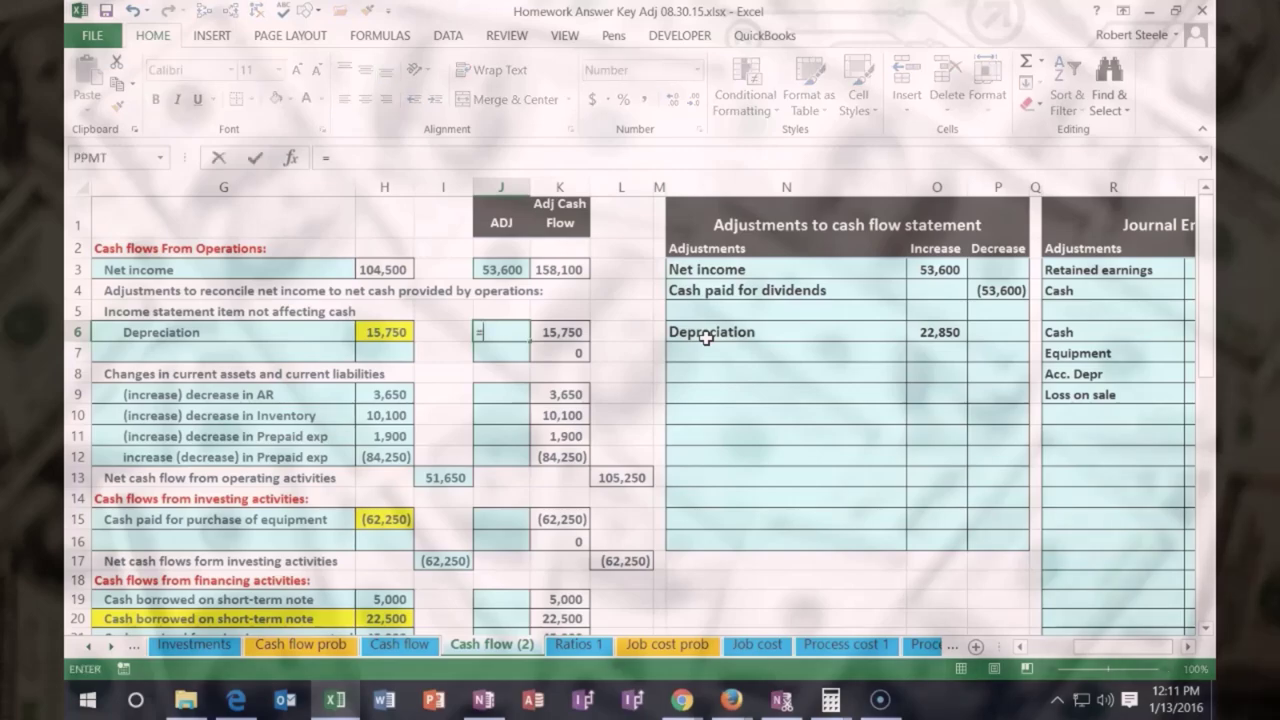
left_click(929, 324)
key("Return")
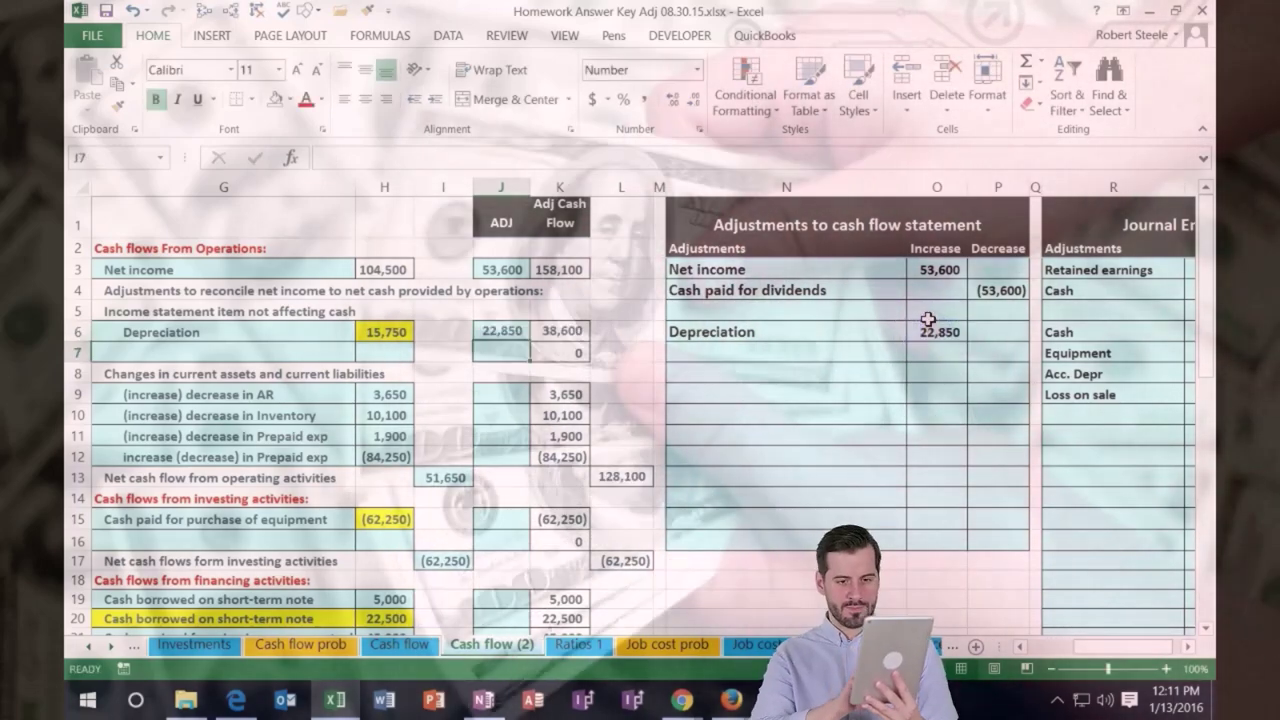
Check the adjusted Depreciation formula and the adjusted cash at the end of the year.
left_click(568, 332)
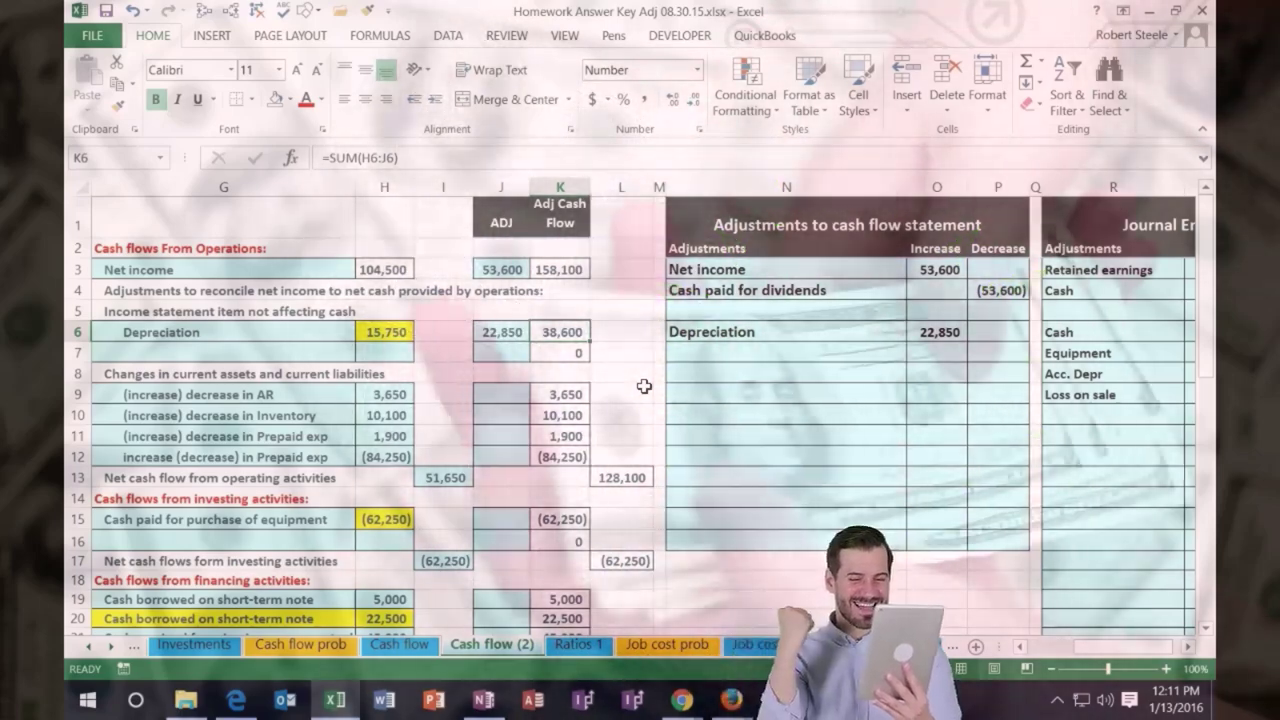
key("Home")
scroll(598, 411, "down", 6)
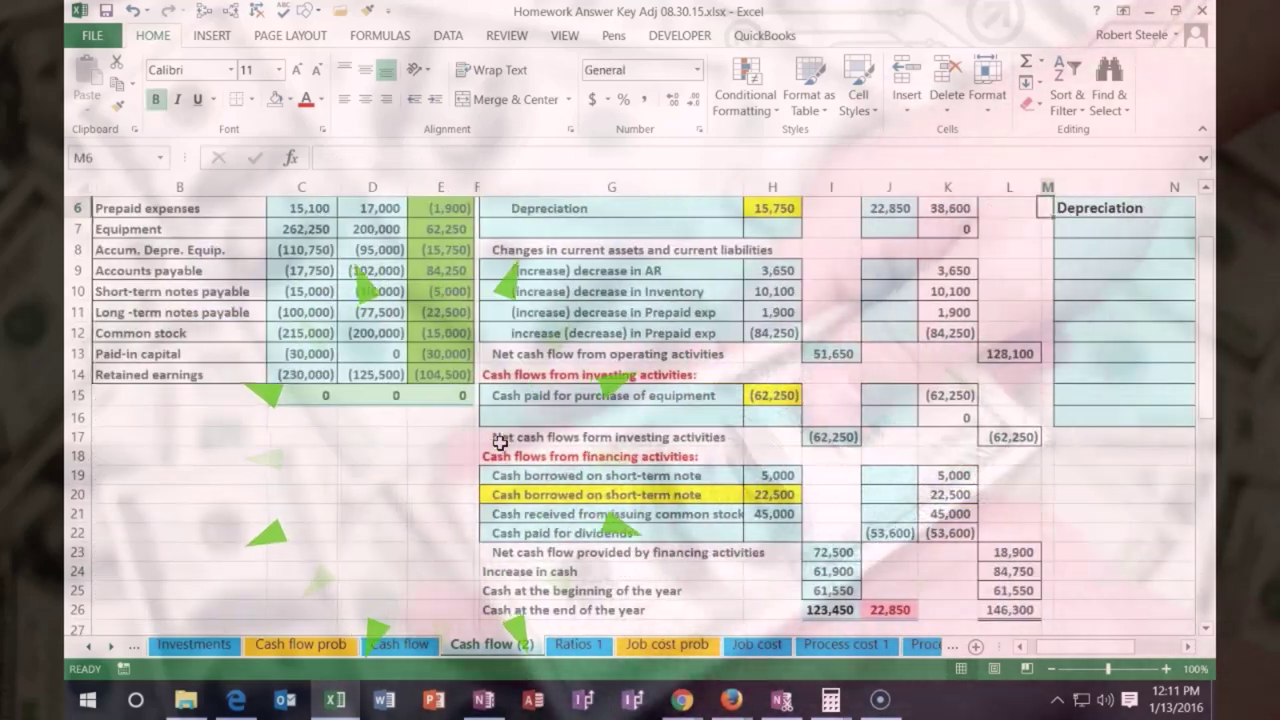
scroll(1018, 534, "down", 2)
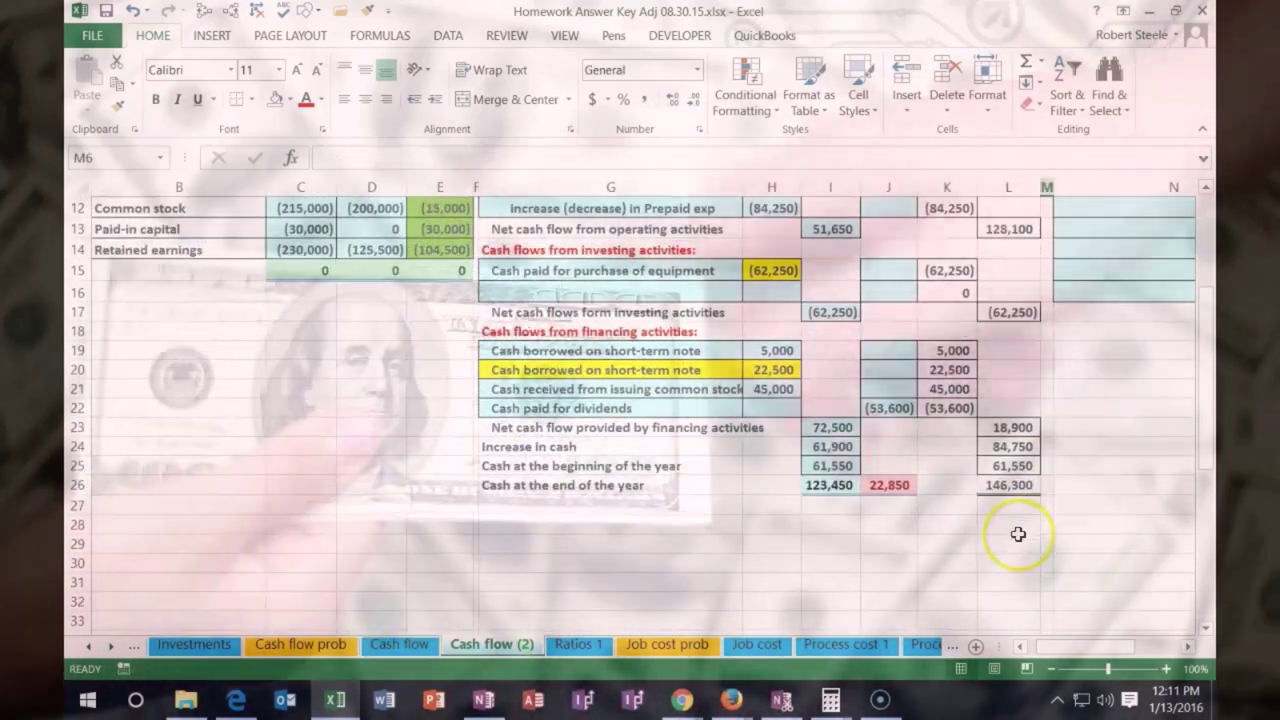
scroll(1015, 520, "up", 4)
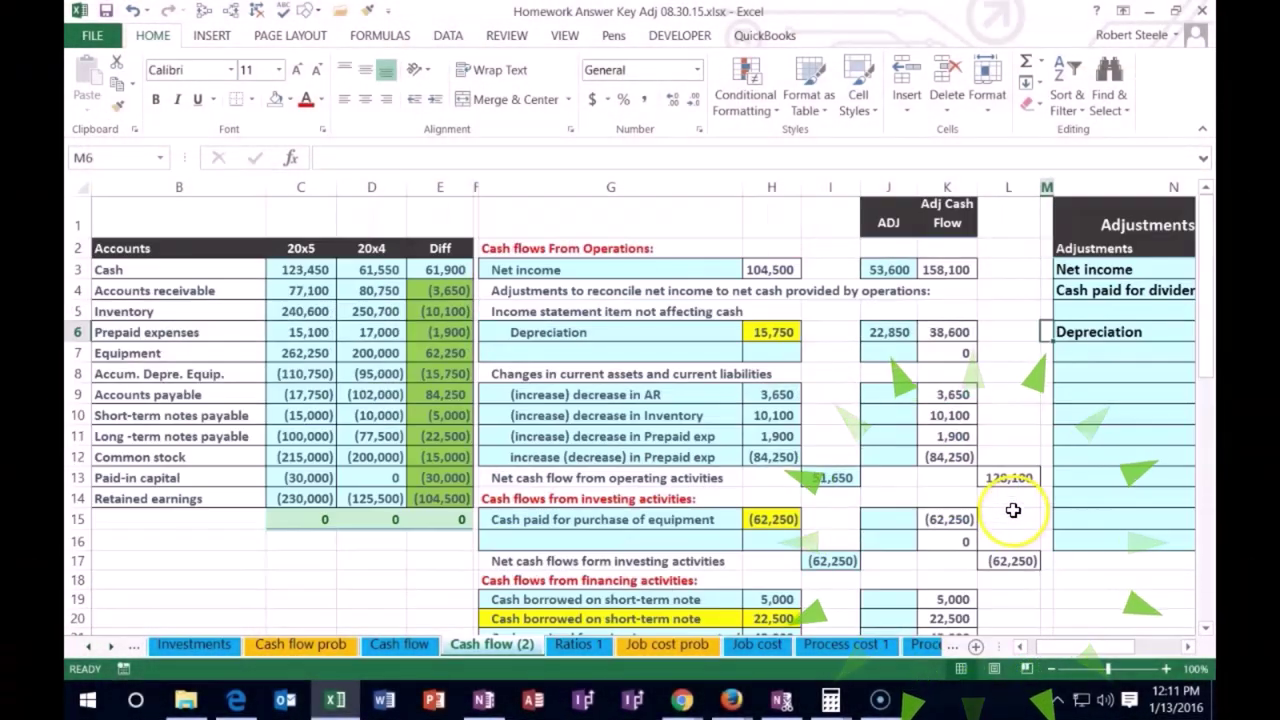
Fill the Acc. Depr label and its debit amount in the journal entry with light green.
key("Right")
key("Right")
key("Right")
key("Right")
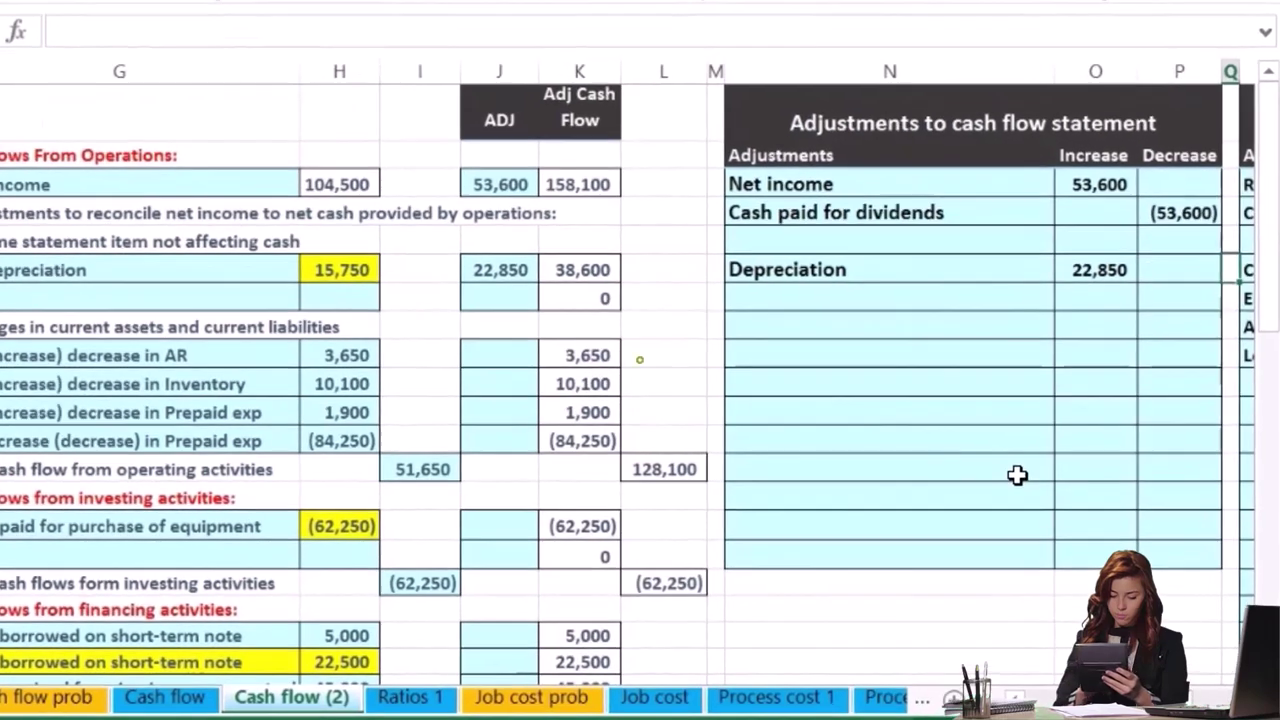
left_click(900, 303)
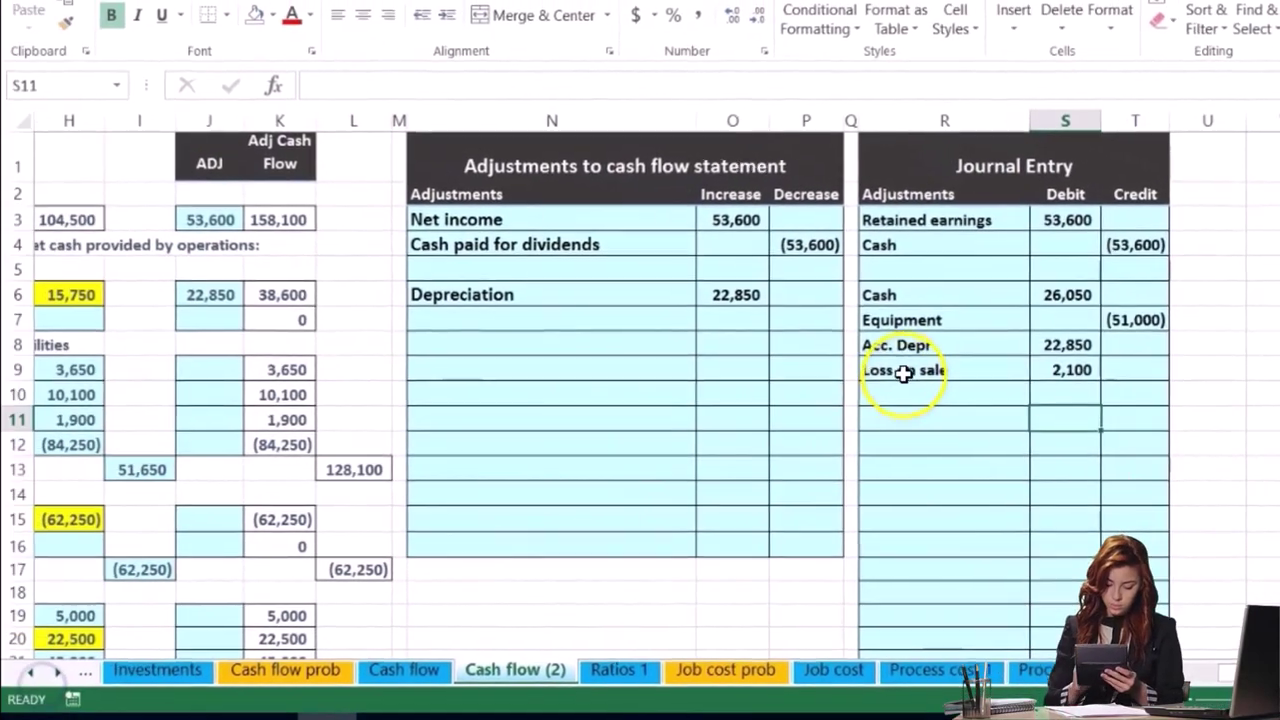
left_click(950, 345)
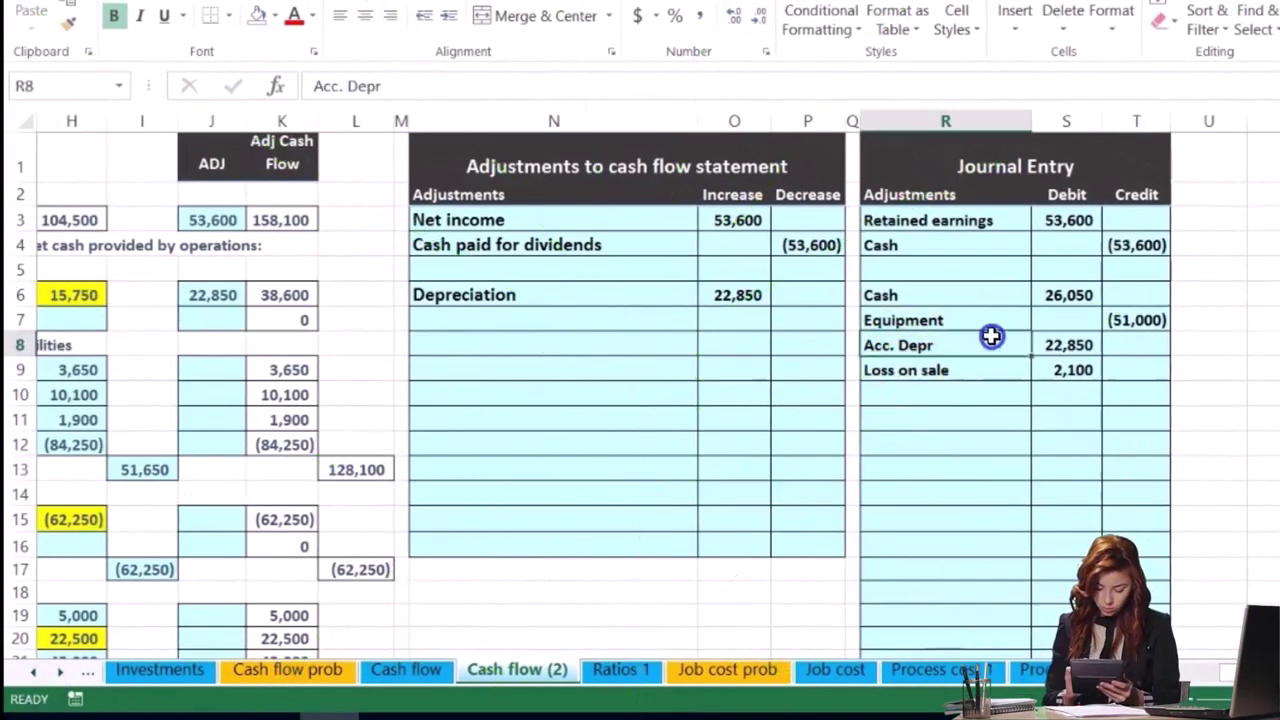
left_click_drag(1053, 339, 1051, 342)
right_click(1050, 343)
left_click(1159, 197)
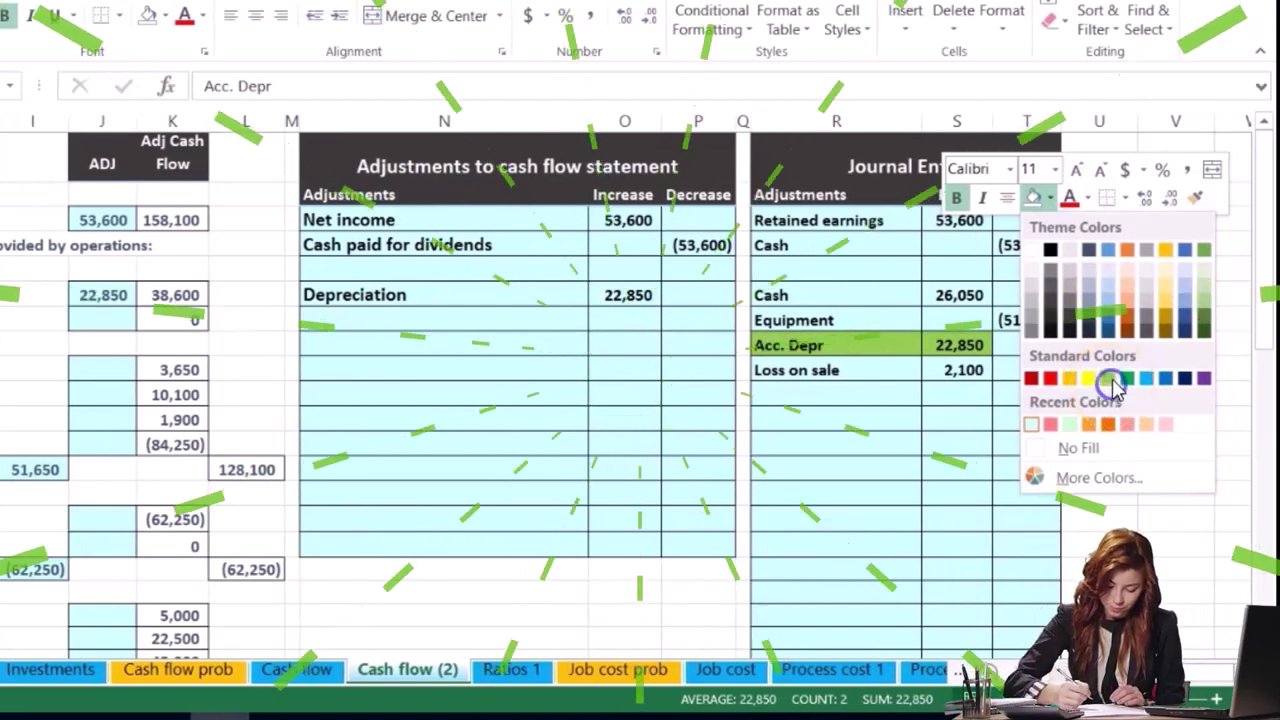
left_click(1113, 385)
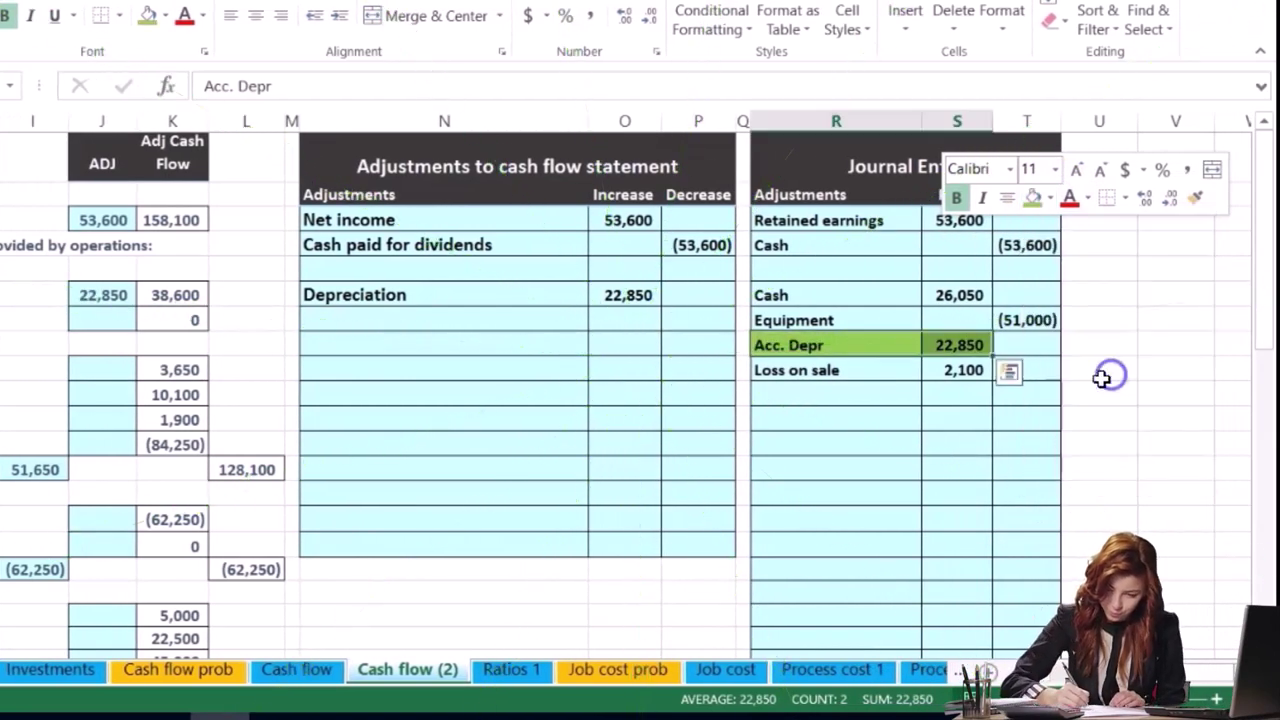
Enter the label "Cash received from sale of equipment" in G16, under the investing activities of the cash flow statement.
left_click(905, 418)
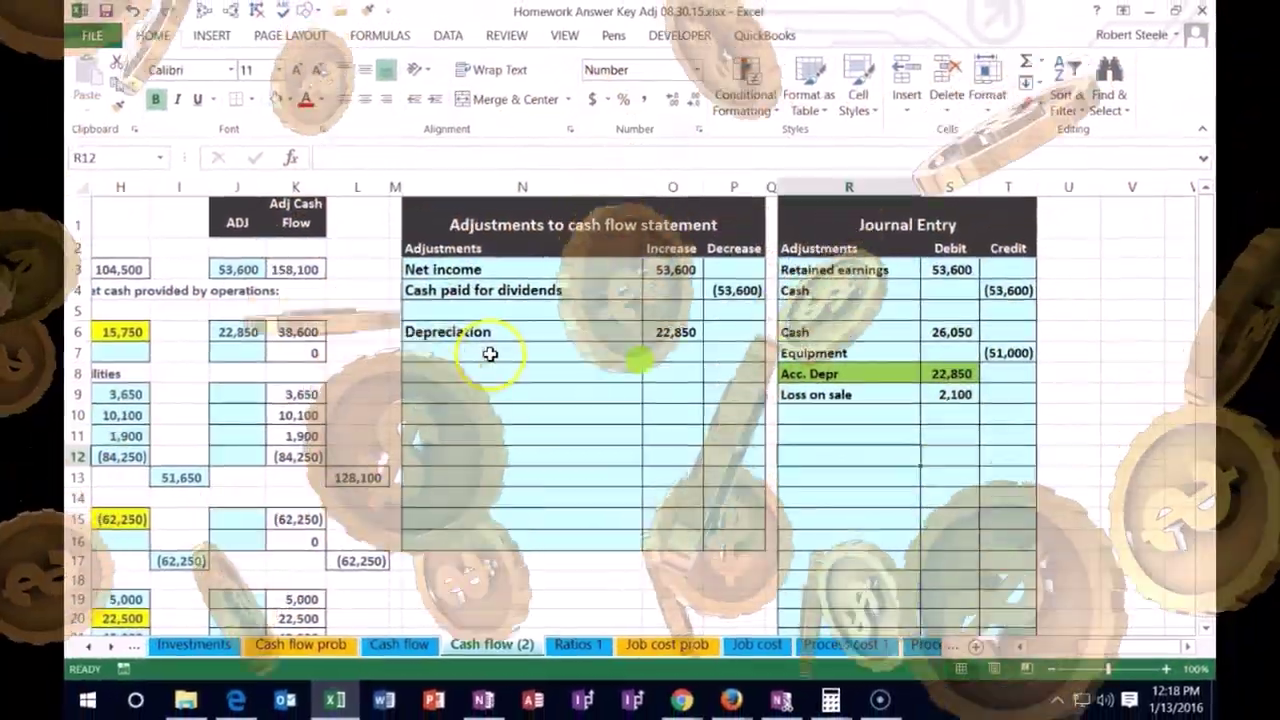
key("Left")
key("Left")
key("Left")
key("Left")
key("Left")
key("Left")
key("Left")
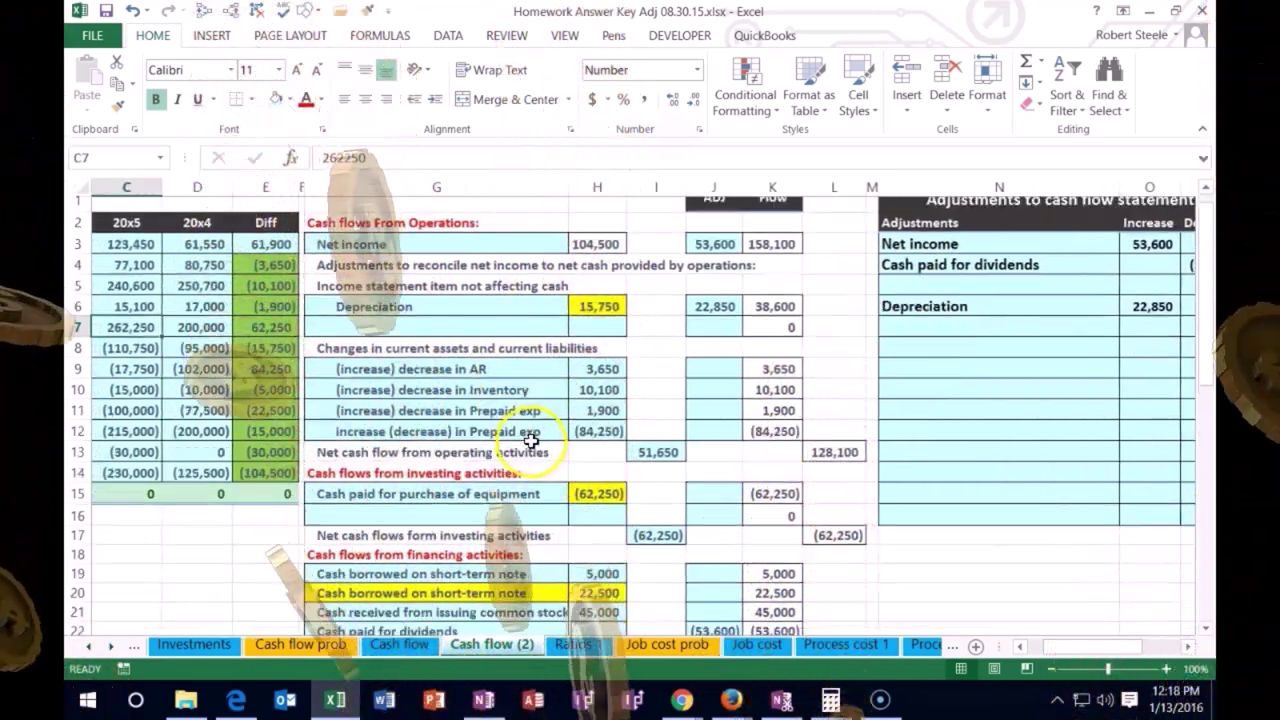
scroll(520, 470, "down", 1)
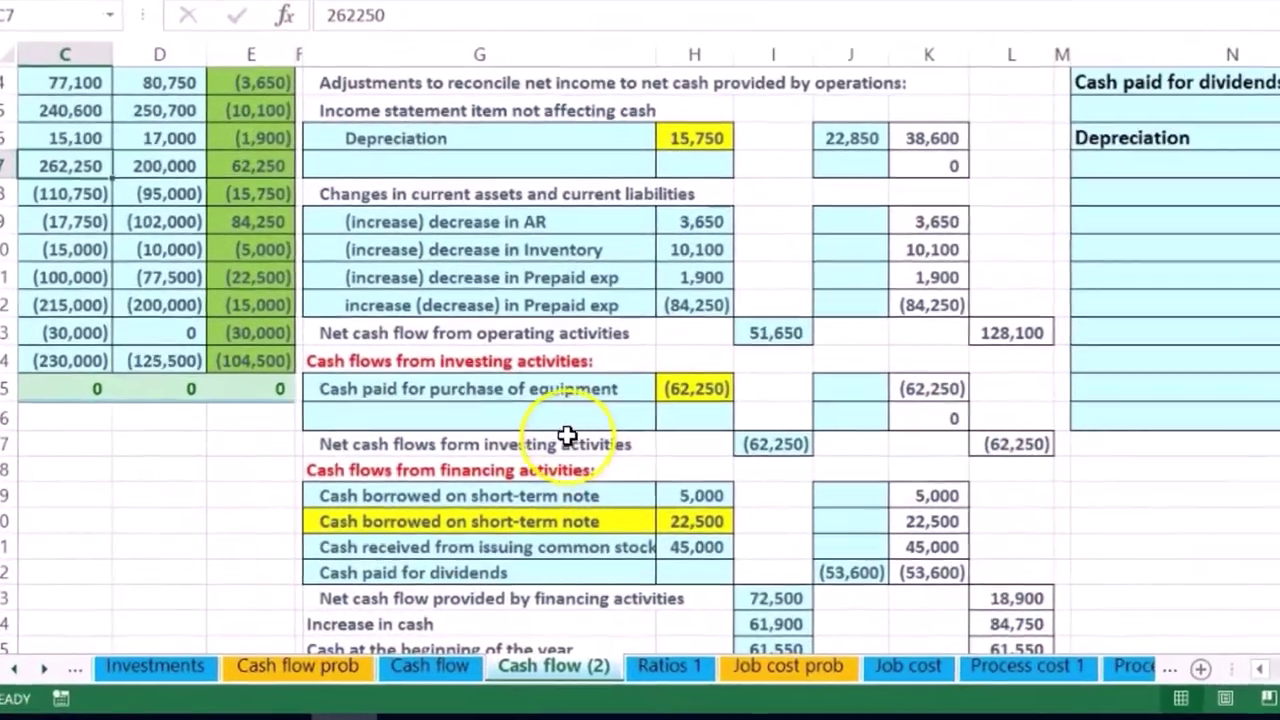
left_click(511, 450)
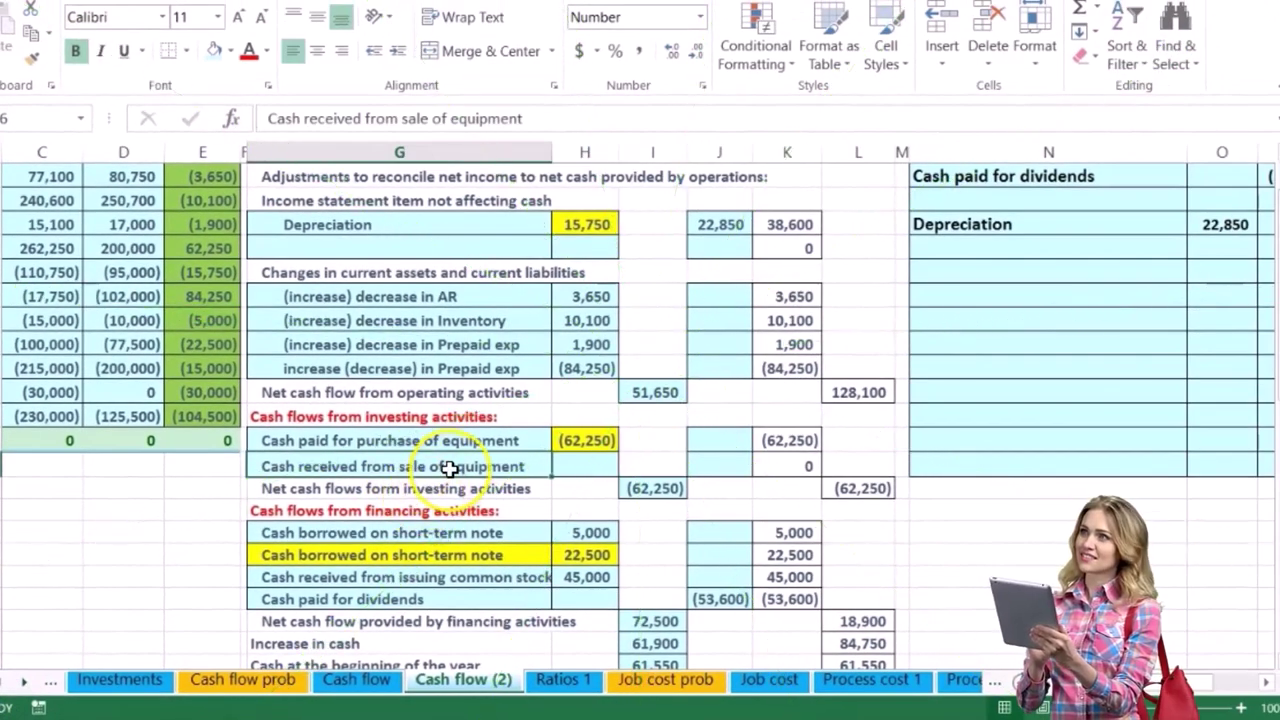
Copy the "Cash received from sale of equipment" label as values into N7, below Depreciation in the cash flow adjustments.
right_click(450, 469)
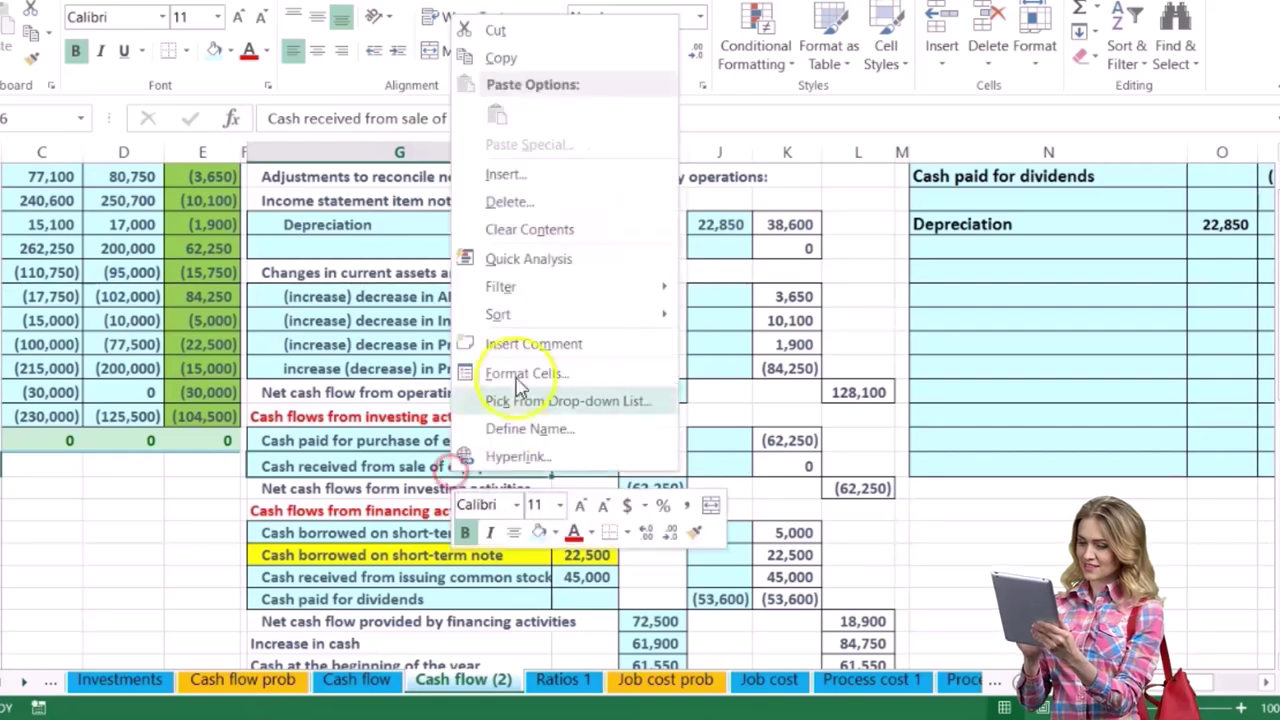
left_click(503, 60)
left_click(941, 243)
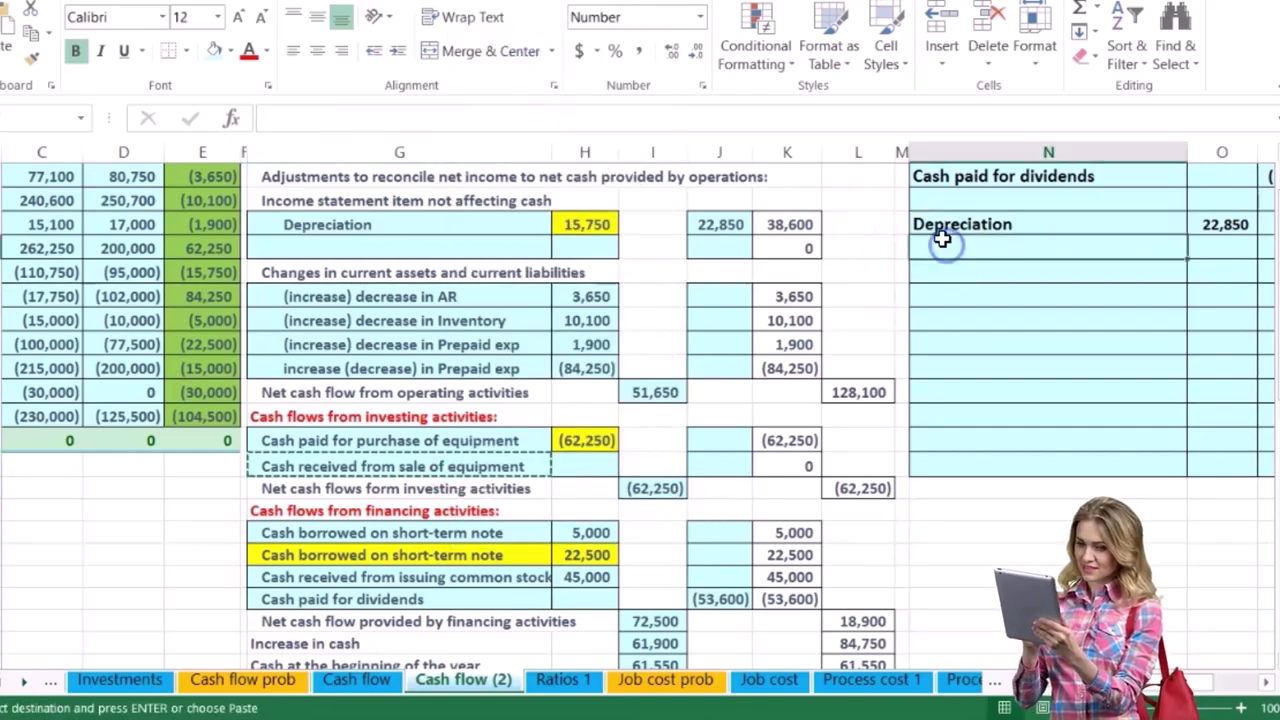
scroll(941, 238, "right", 1)
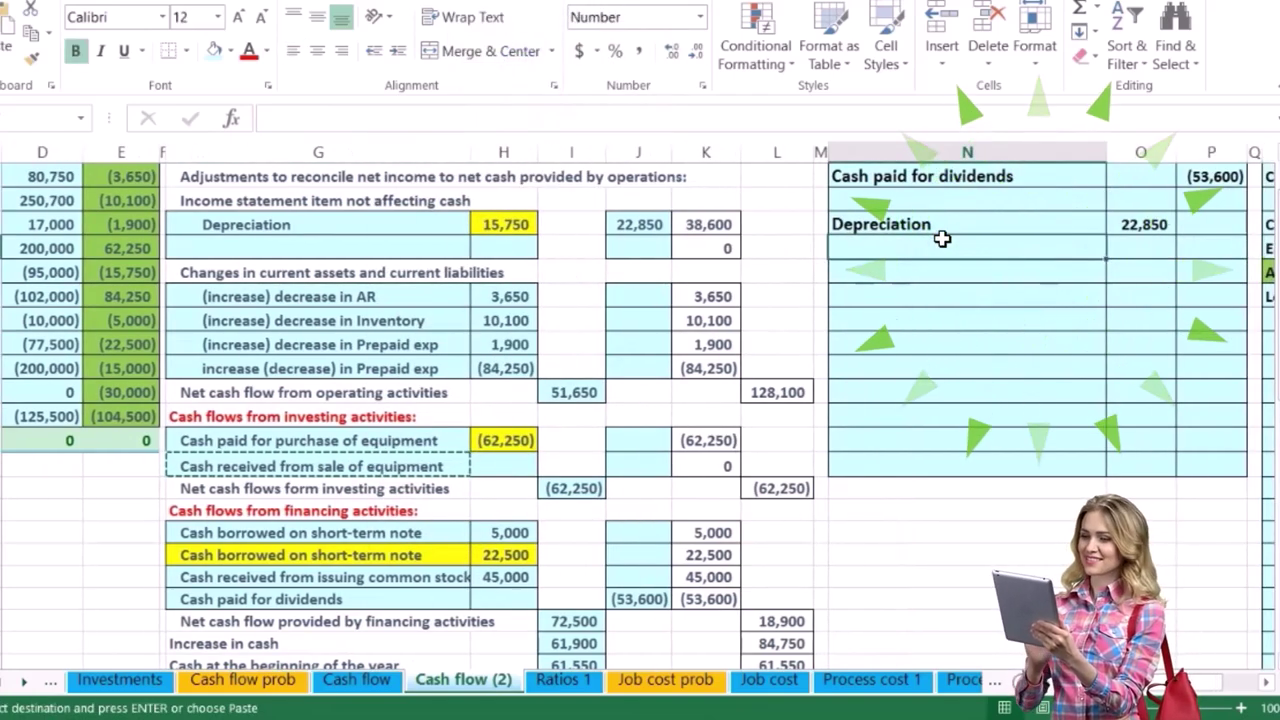
right_click(942, 238)
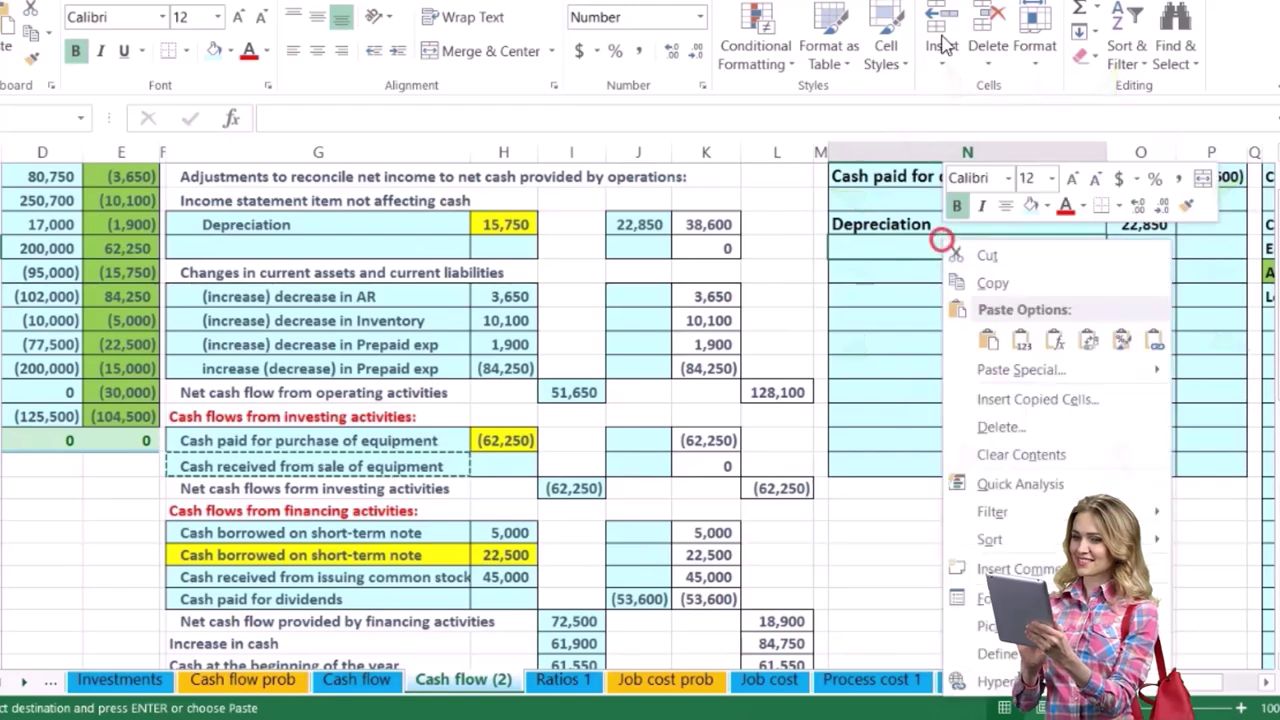
left_click(1022, 341)
Link the increase for cash received from sale of equipment in O7 to the Cash debit with =S6.
left_click(1108, 246)
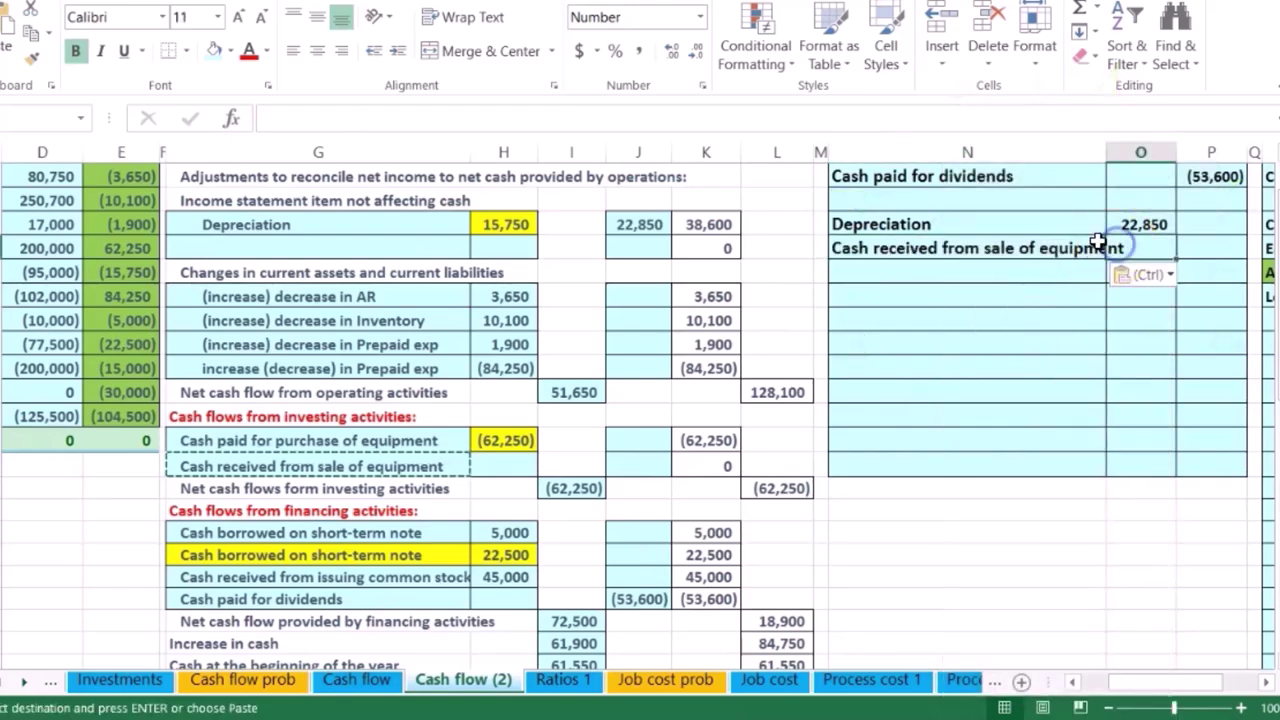
scroll(1098, 240, "right", 4)
left_click(1098, 241)
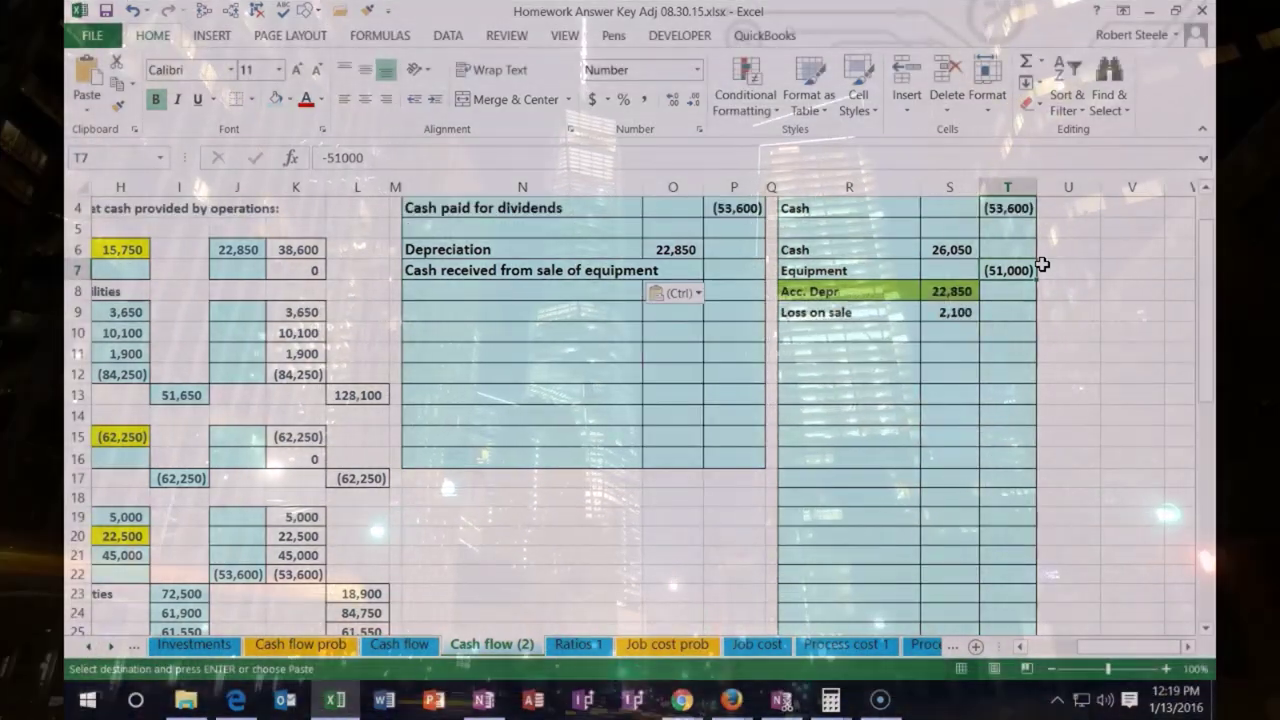
key("Left")
key("Left")
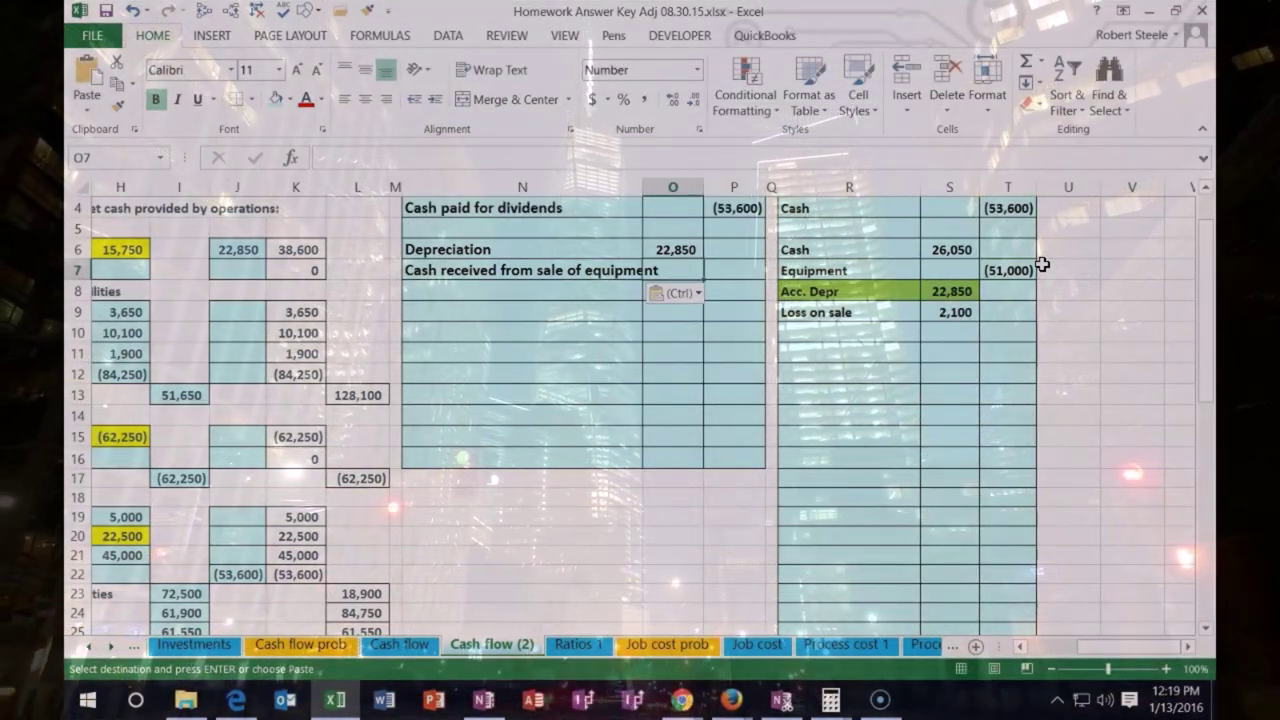
type("=")
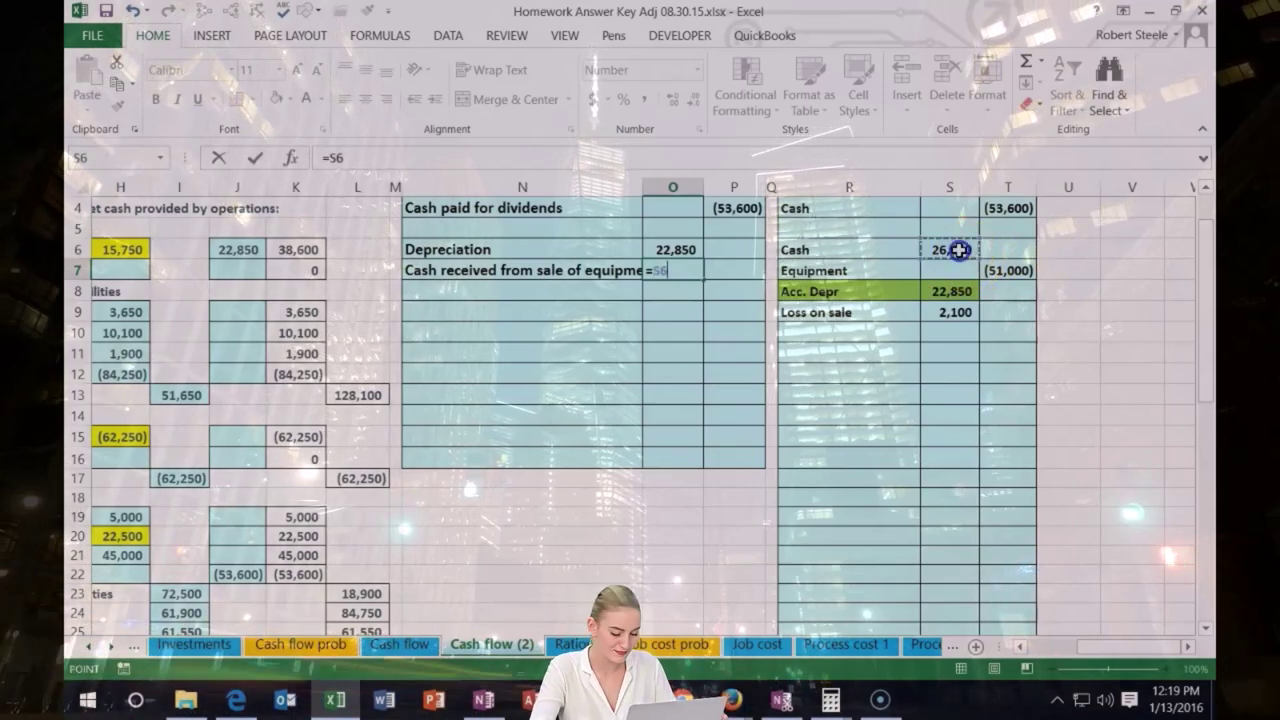
key("Return")
Fill the Cash label and its debit amount in row 6 of the journal entry with light green.
left_click(843, 250)
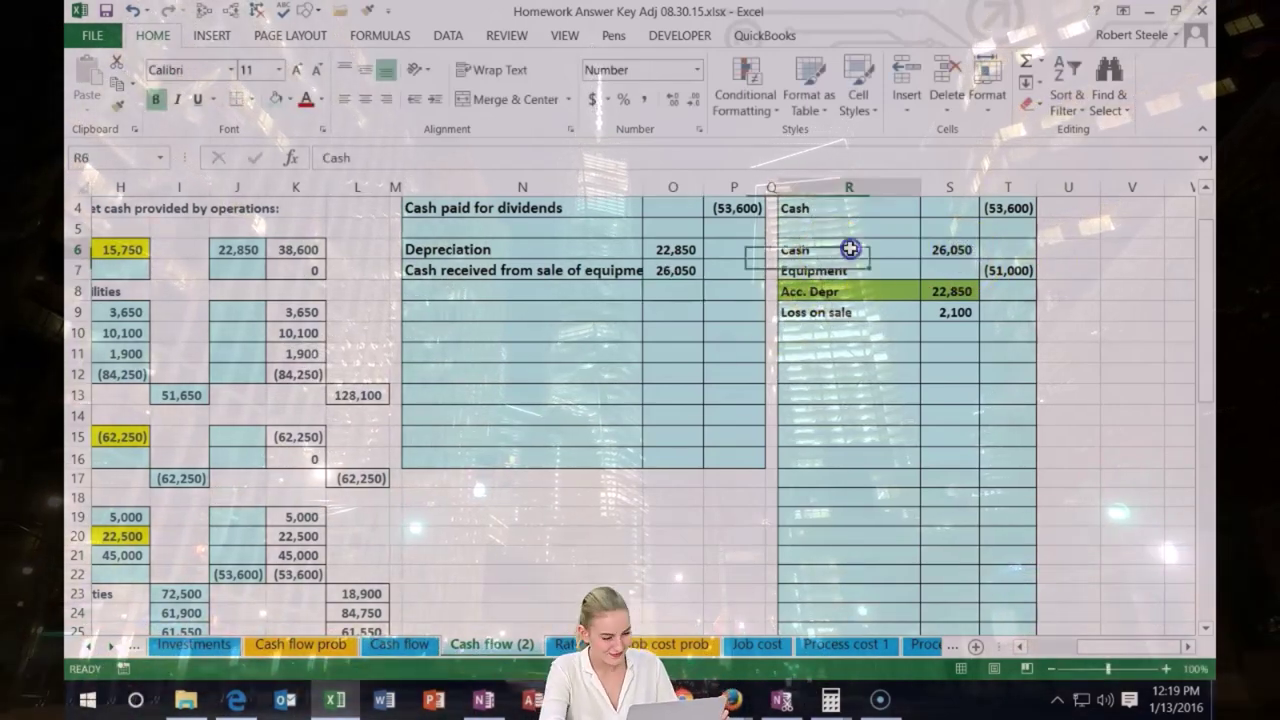
right_click(937, 249)
left_click(1025, 218)
left_click(1079, 372)
Link the ADJ cell of the Cash received from sale of equipment row in the cash flow statement with =O7.
left_click(598, 298)
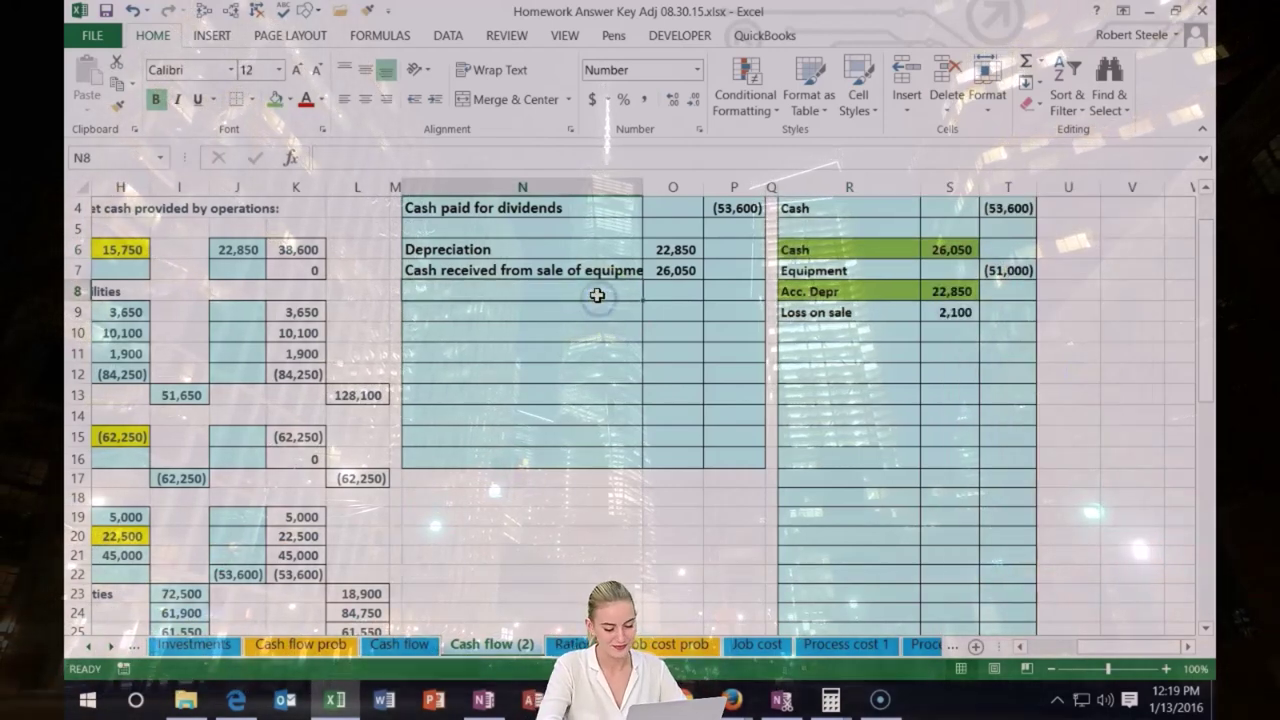
key("Left")
key("Left")
key("Left")
key("Left")
key("Left")
key("Left")
key("Left")
key("Left")
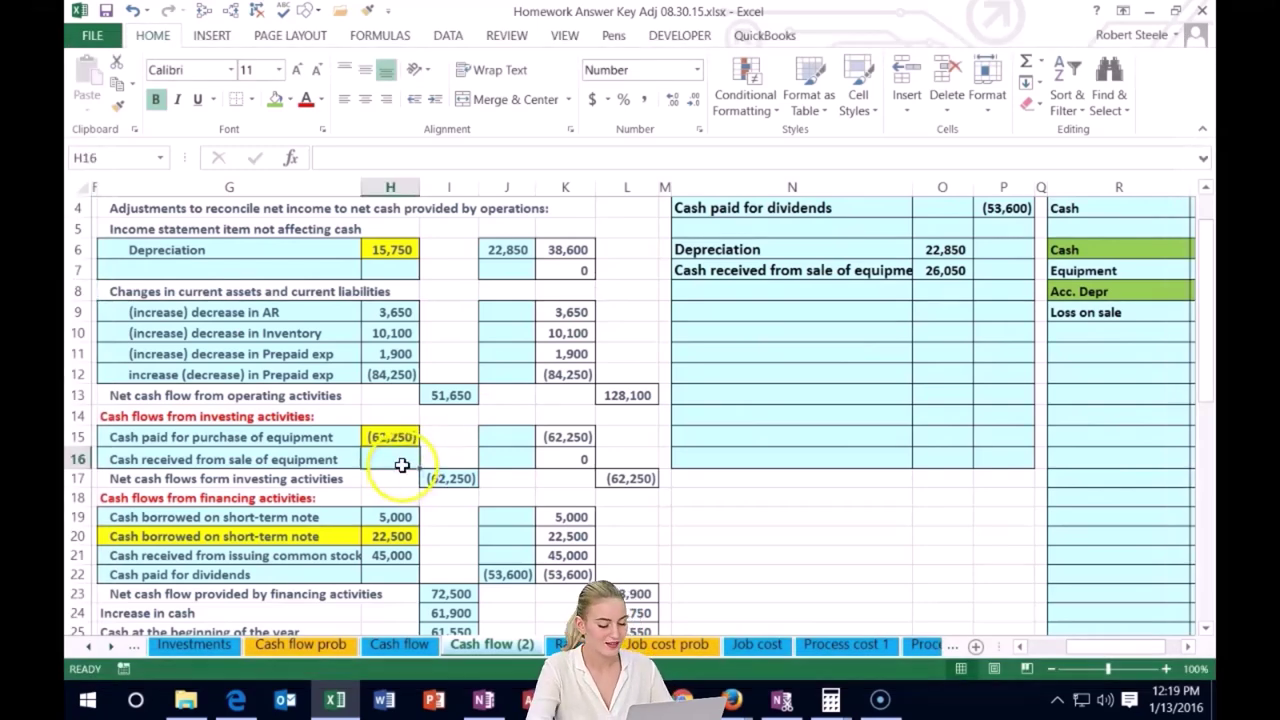
type("=")
key("Return")
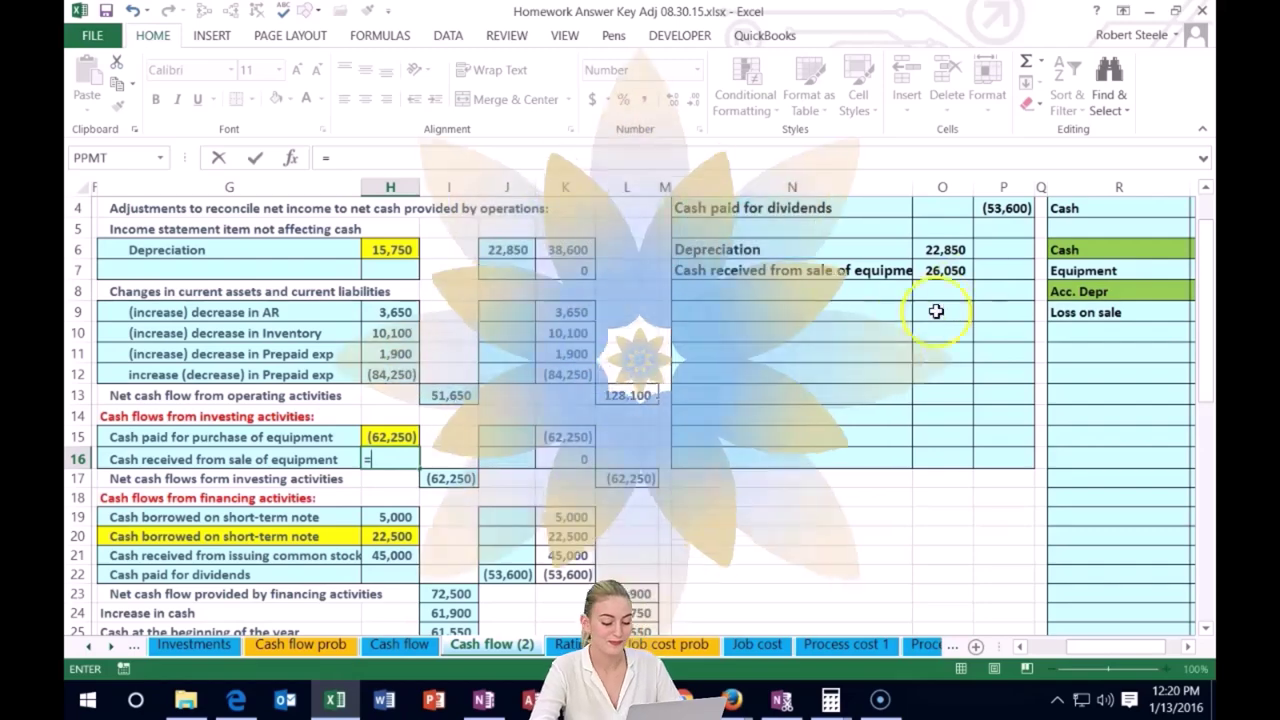
key("Right")
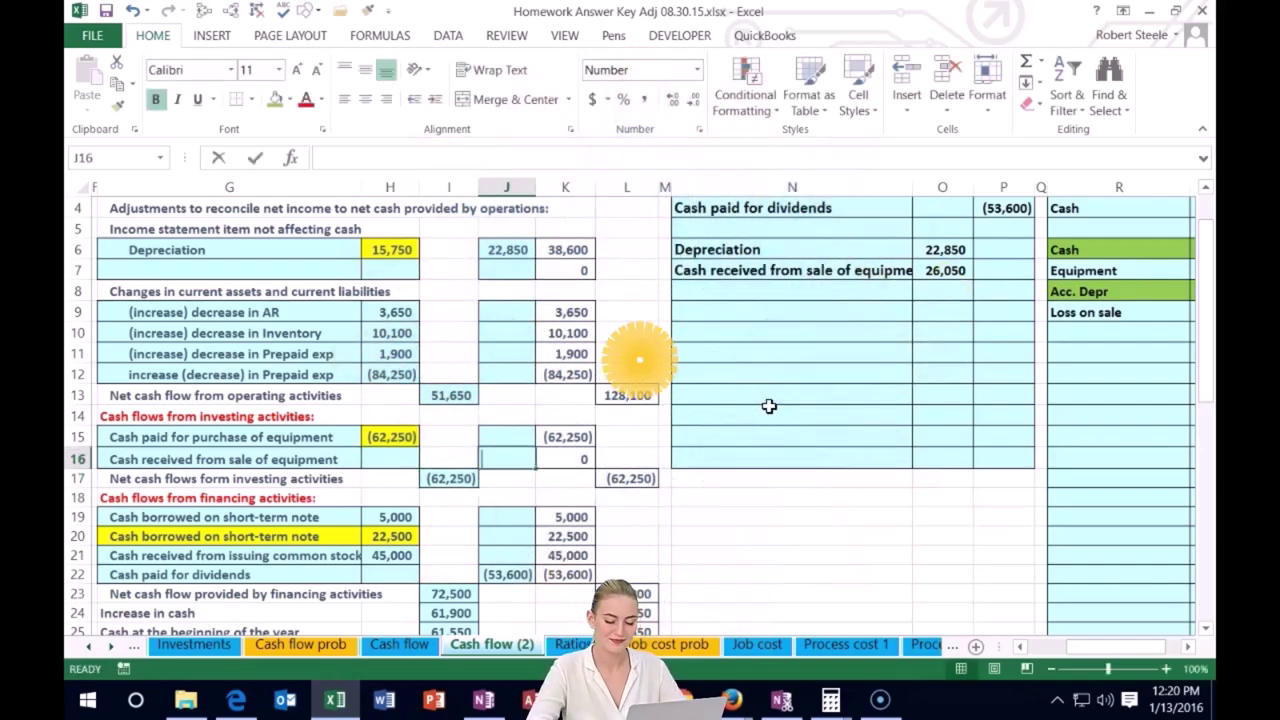
type("=")
left_click(947, 268)
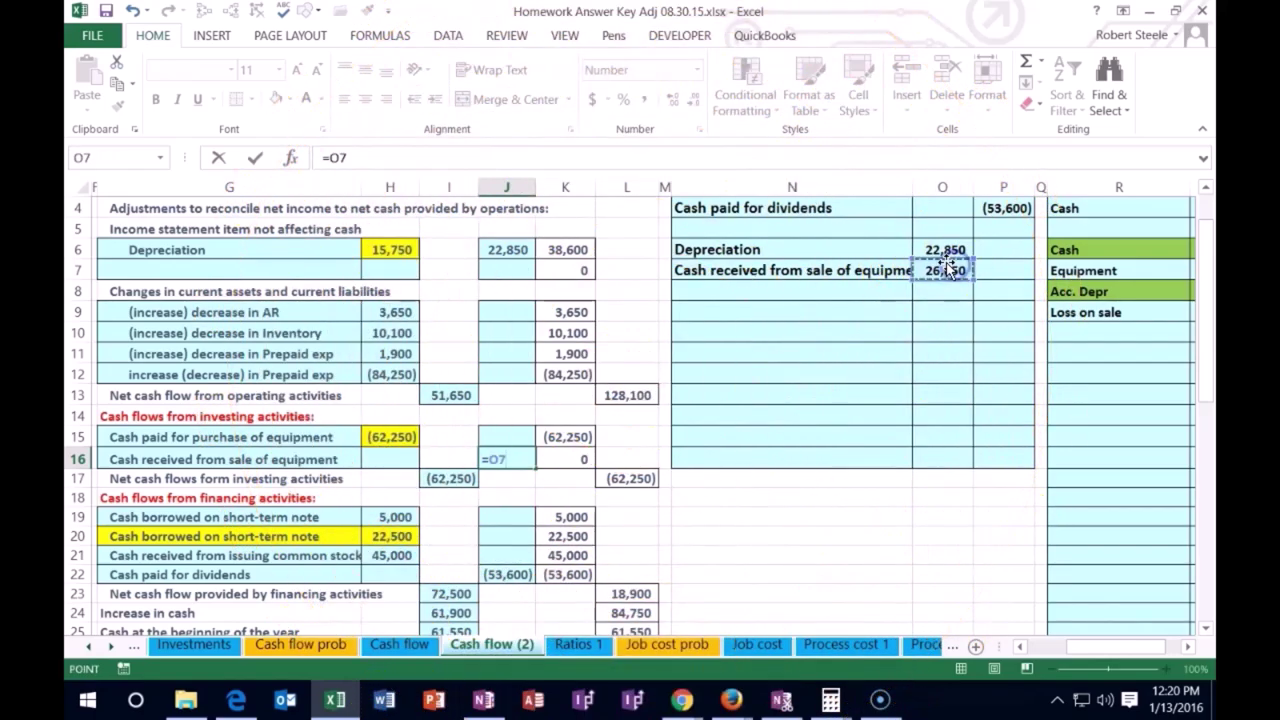
key("Return")
Check the adjusted cash at the end of the year and the Equipment credit line in the journal entry.
scroll(736, 478, "down", 3)
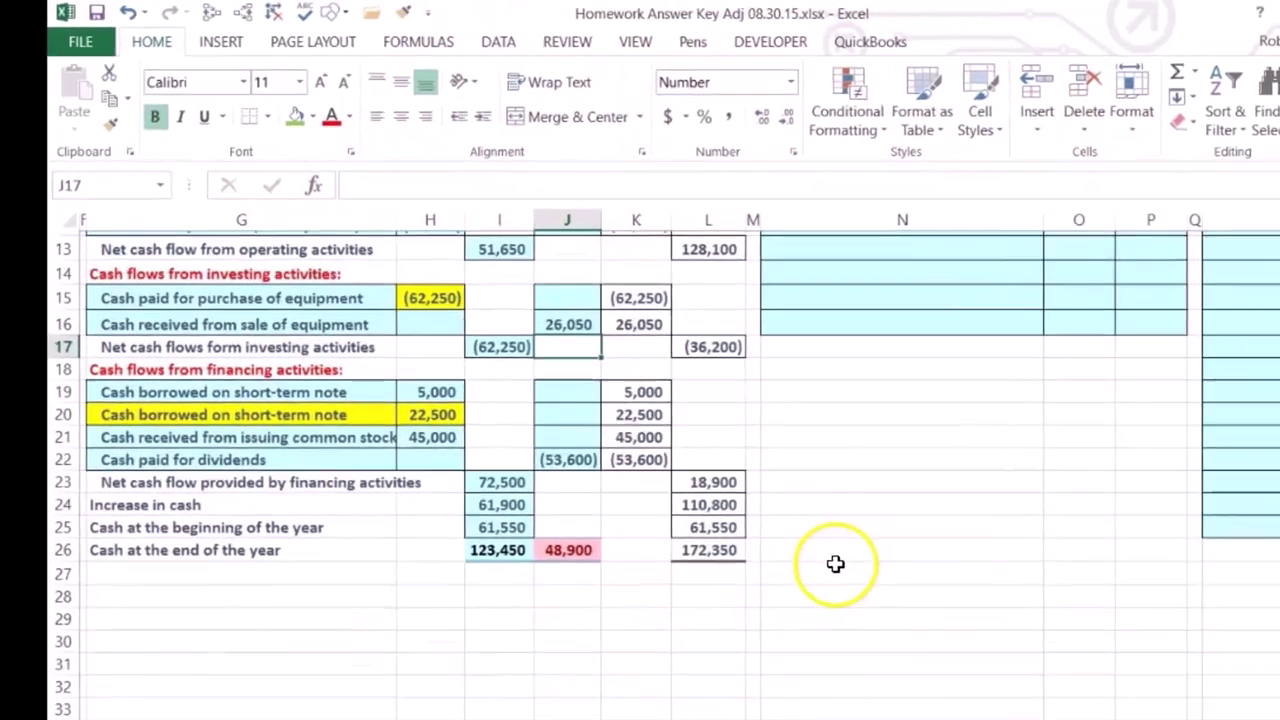
left_click(457, 467)
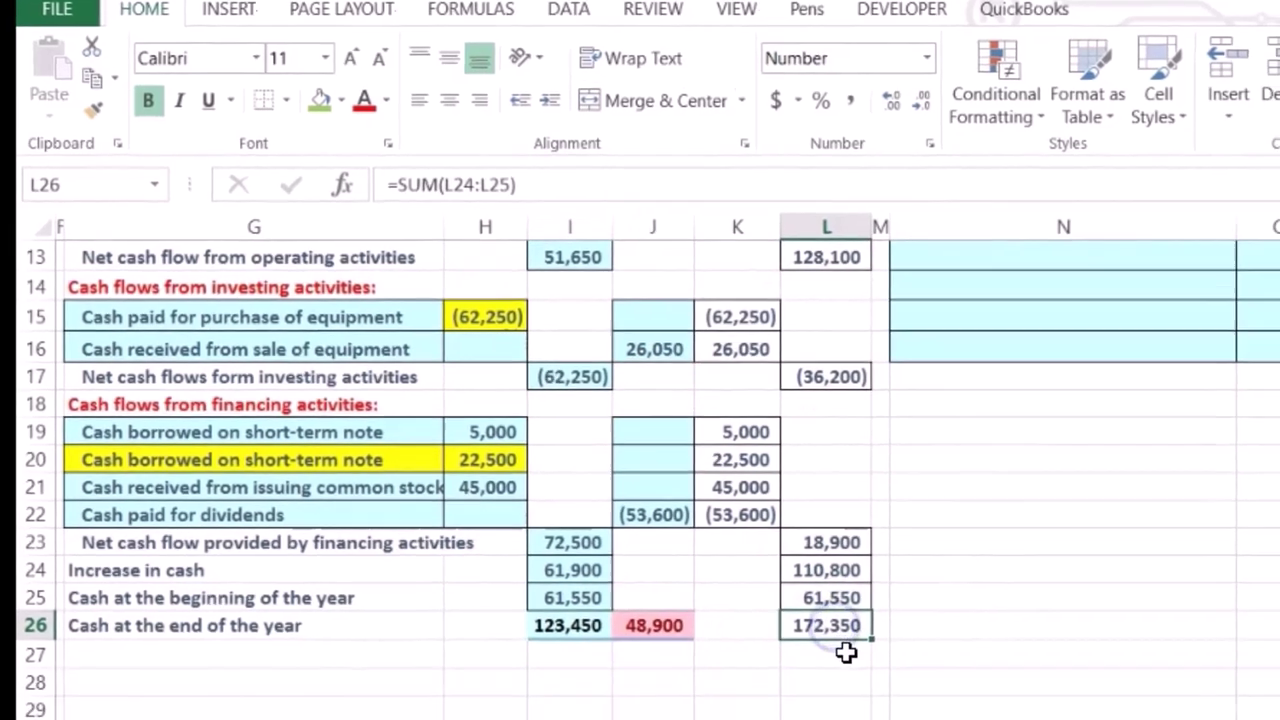
scroll(850, 650, "up", 4)
left_click(1075, 390)
key("Right")
key("Right")
key("Right")
key("Right")
key("Right")
key("Right")
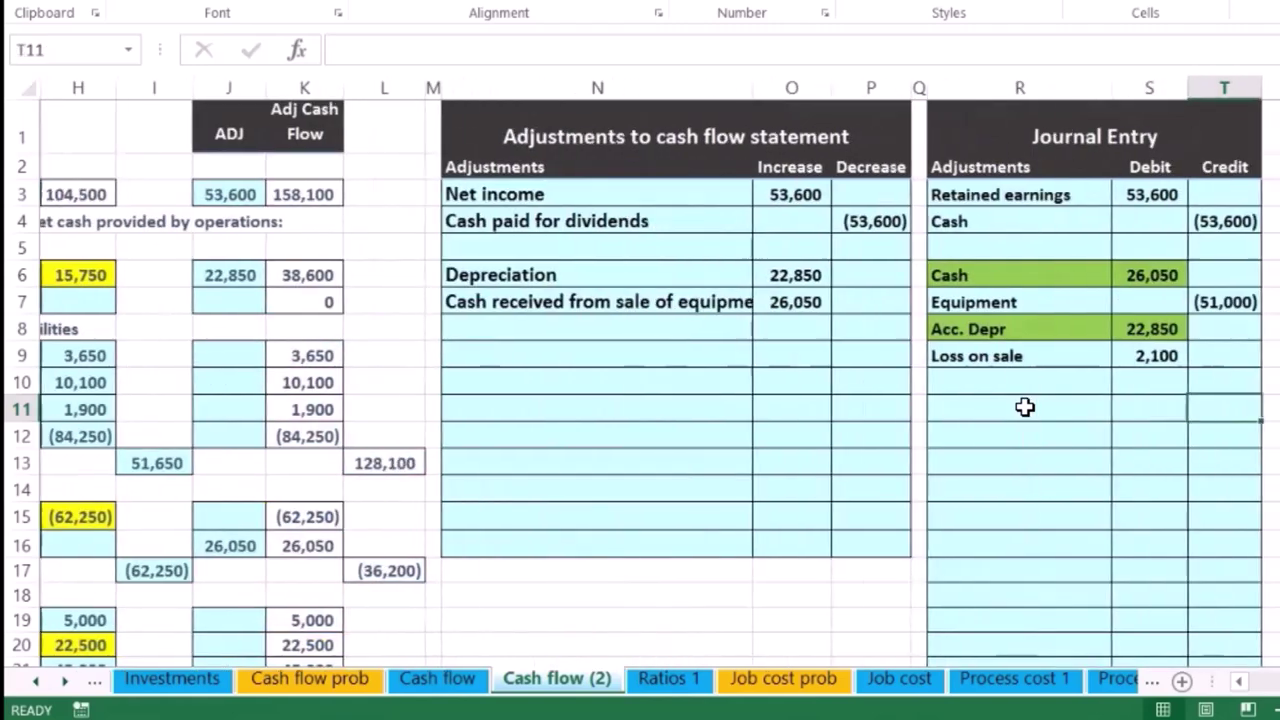
key("Right")
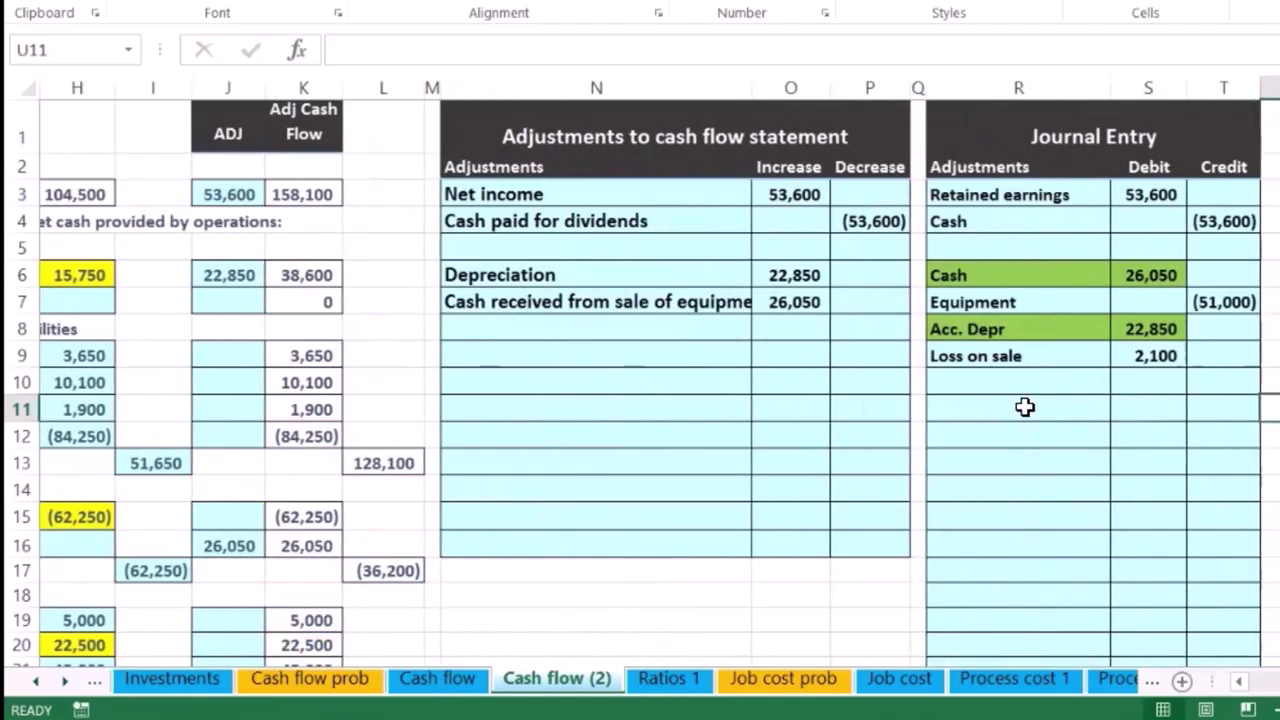
left_click(1061, 362)
left_click_drag(1046, 298, 1226, 296)
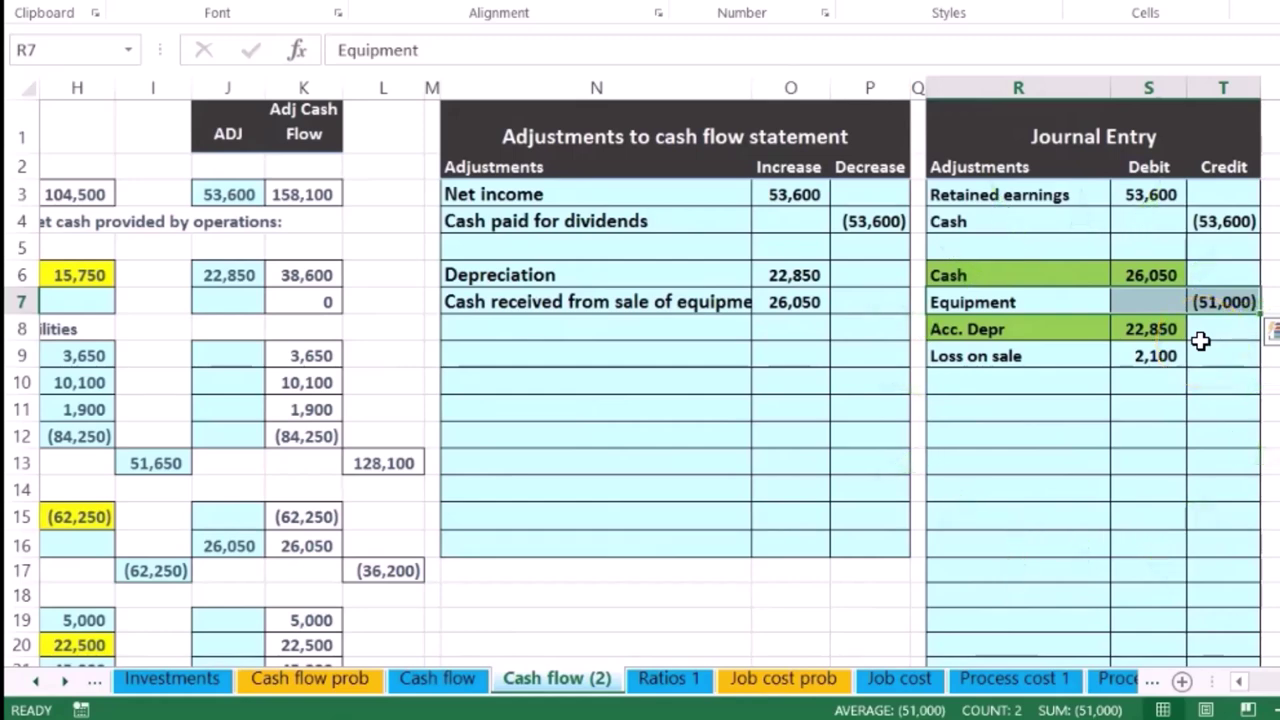
Trace the dependents of the Equipment difference in E7 to find where it feeds the cash flow statement.
key("Left")
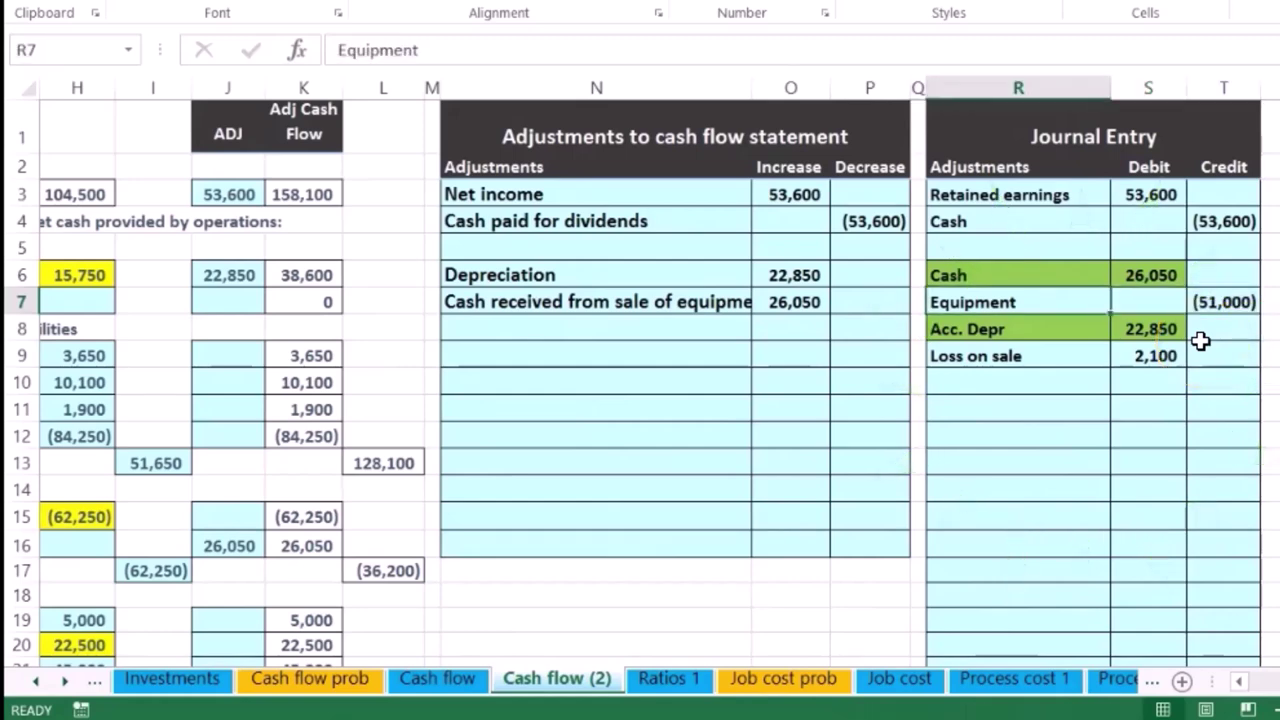
key("Left")
key("Left")
key("Left")
key("Left")
key("Left")
key("Left")
key("Left")
key("Left")
key("Left")
key("Left")
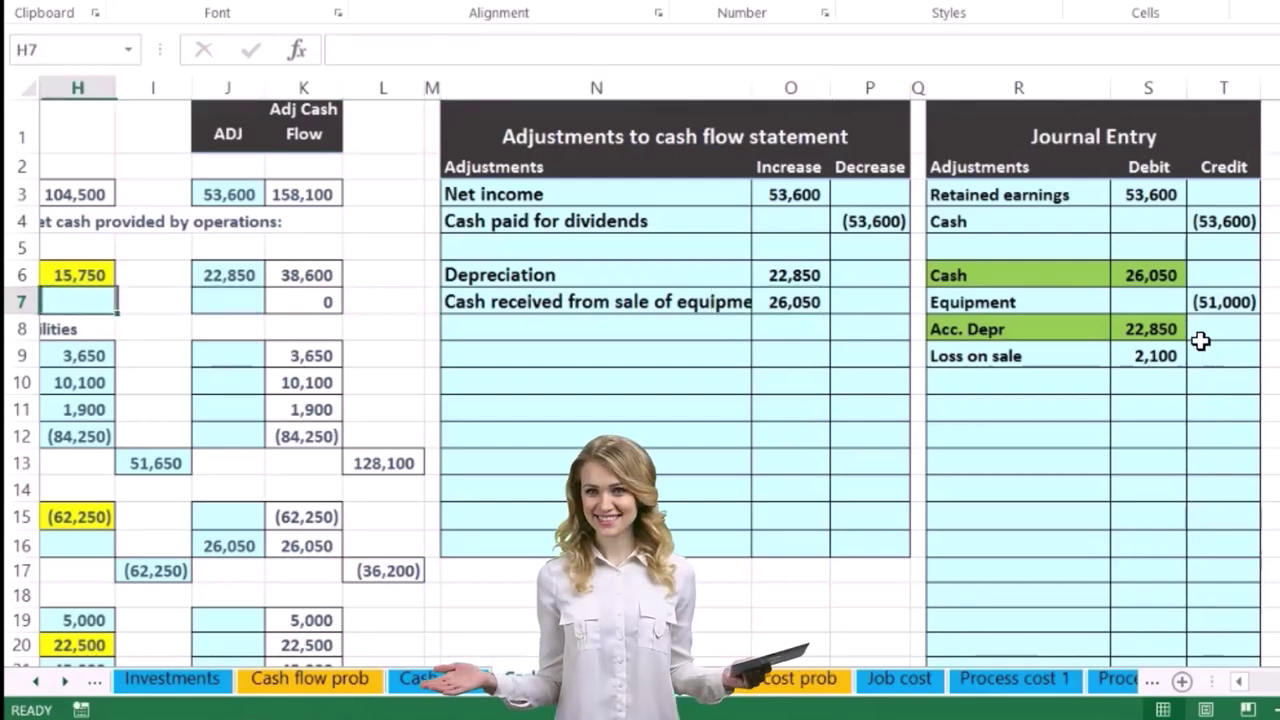
key("Left")
key("Left")
key("Left")
key("Left")
key("Right")
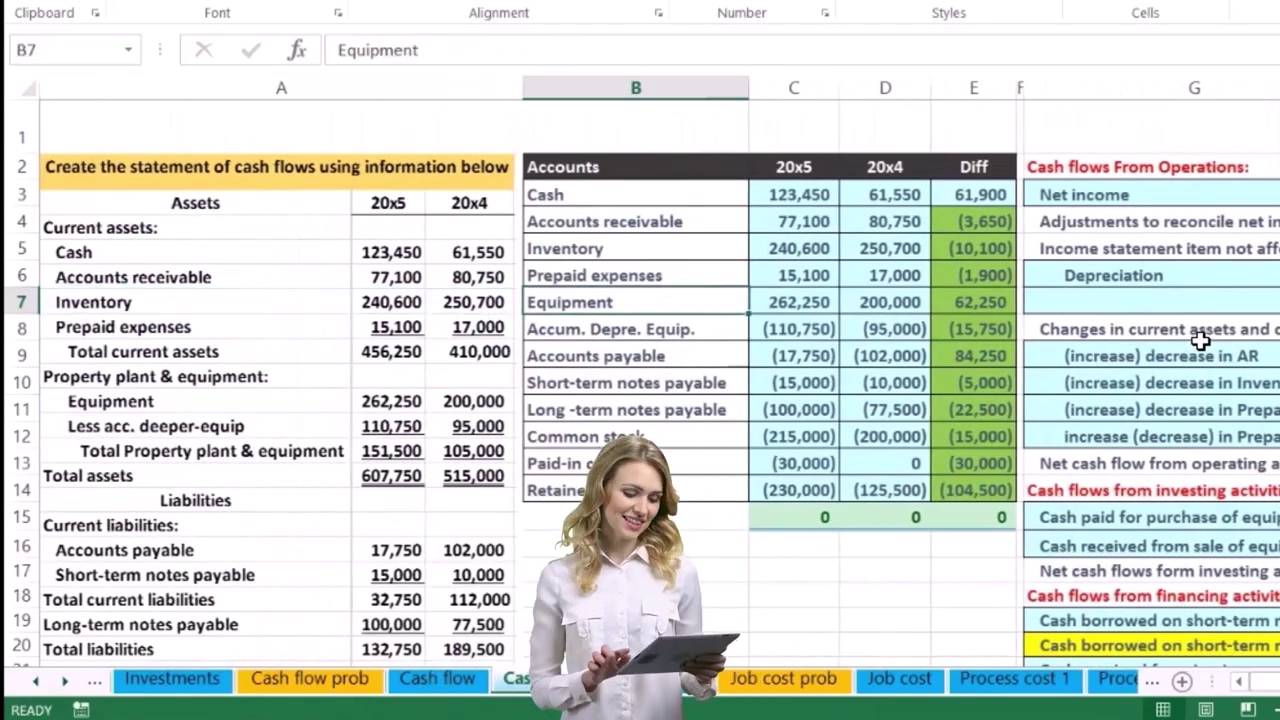
key("Right")
key("Right")
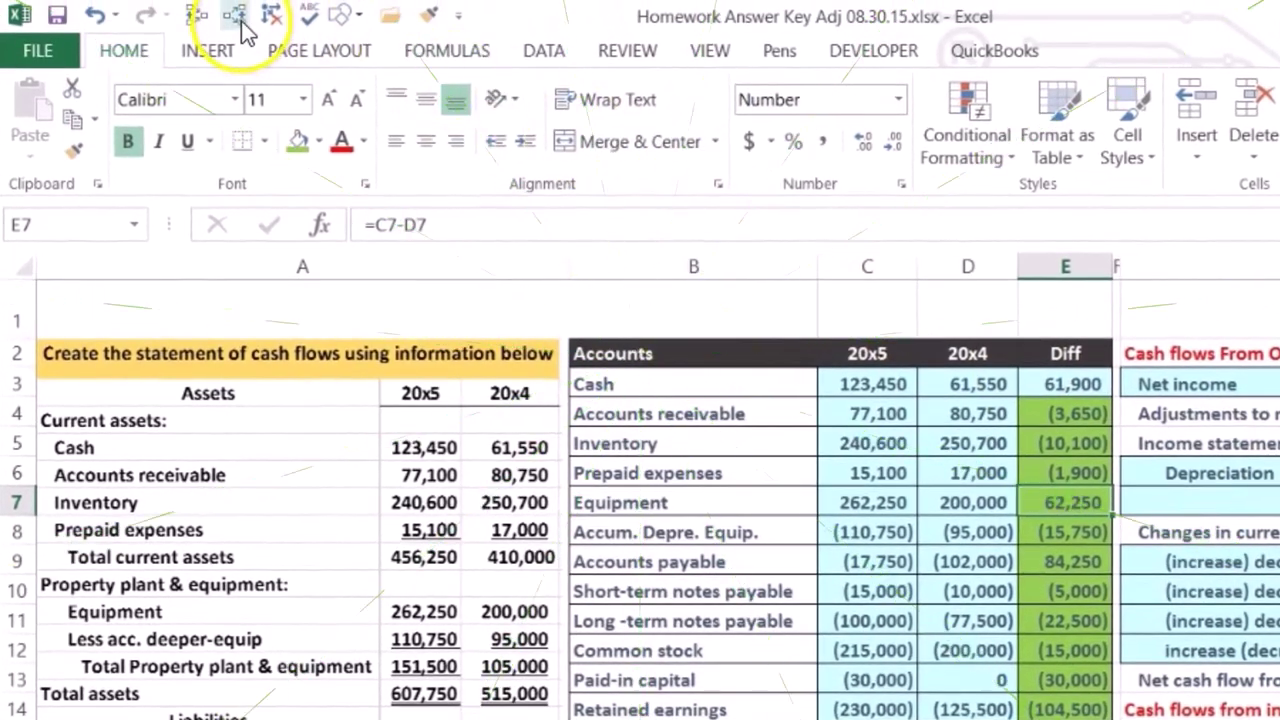
left_click(240, 19)
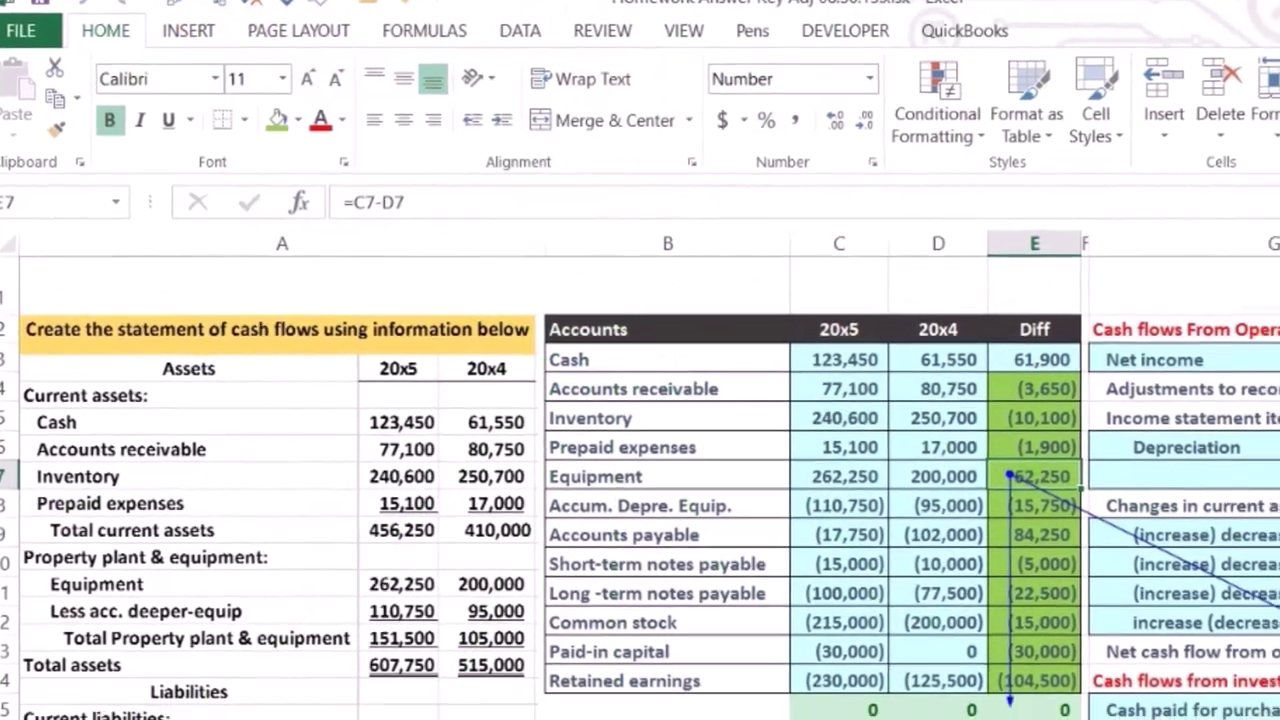
Examine the traced Cash paid for purchase of equipment row and the source data further down the sheet.
left_click_drag(1110, 675, 1092, 630)
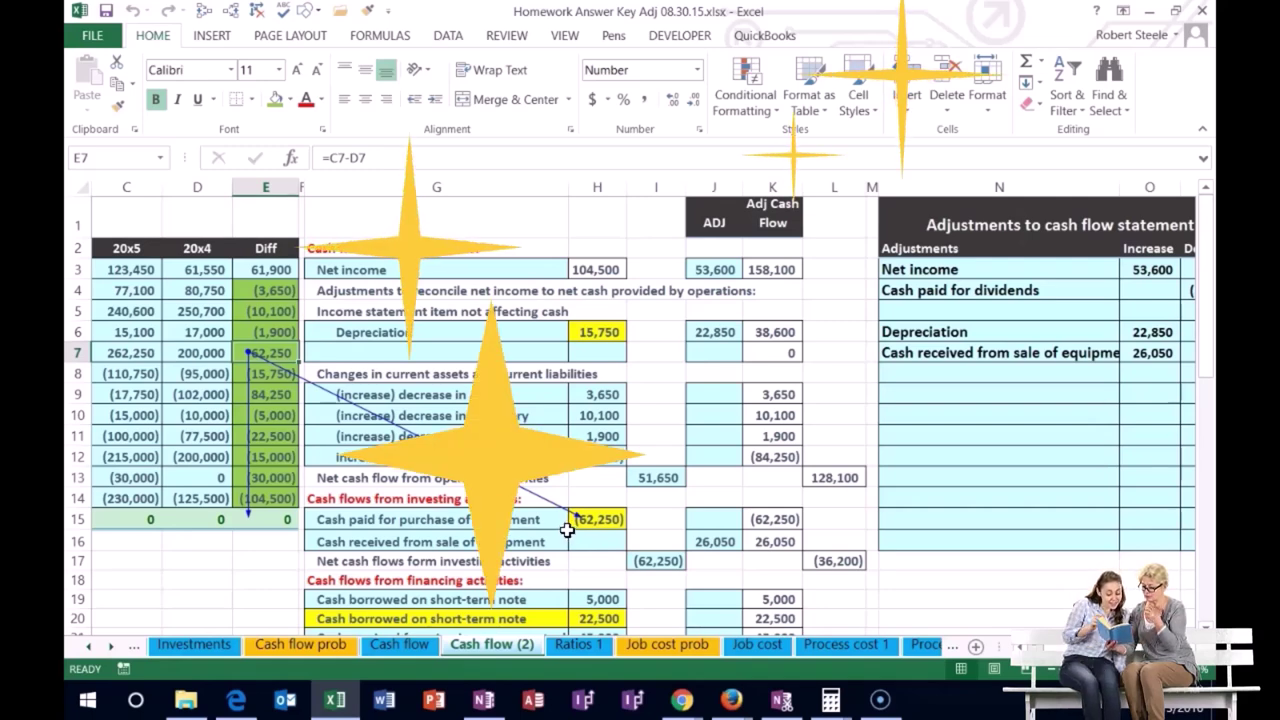
left_click(565, 516)
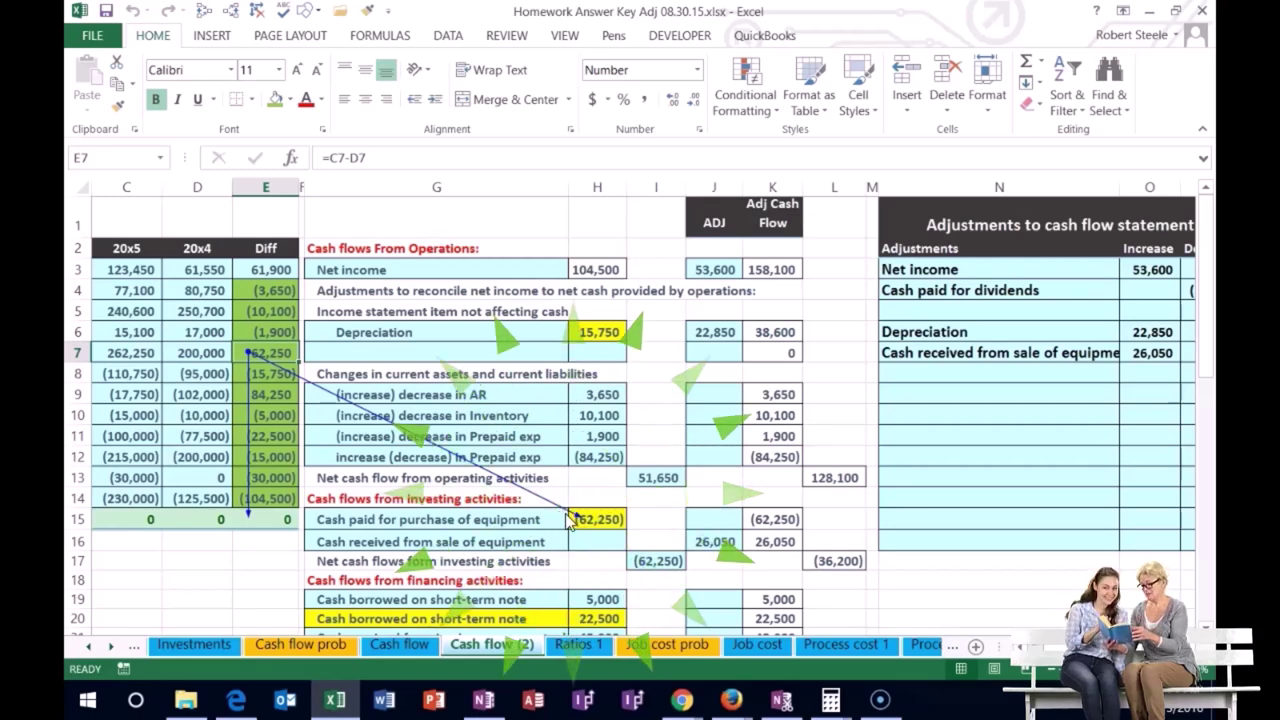
left_click(528, 517)
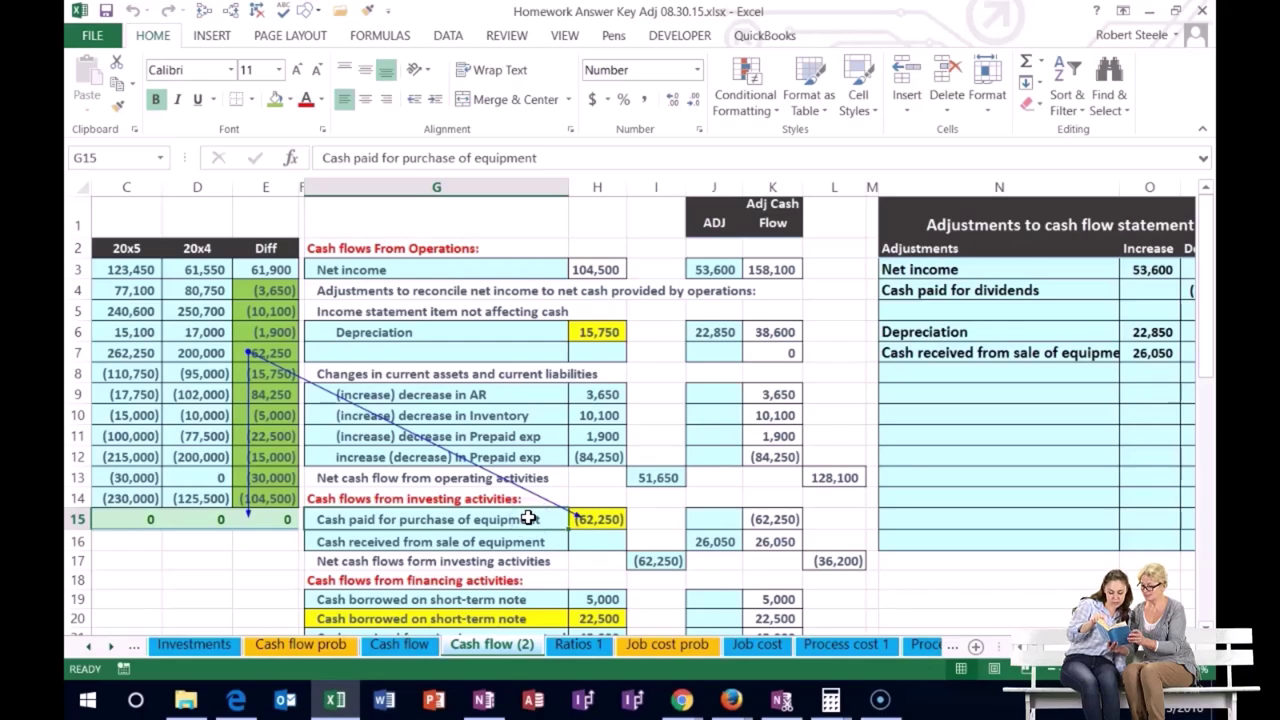
key("Home")
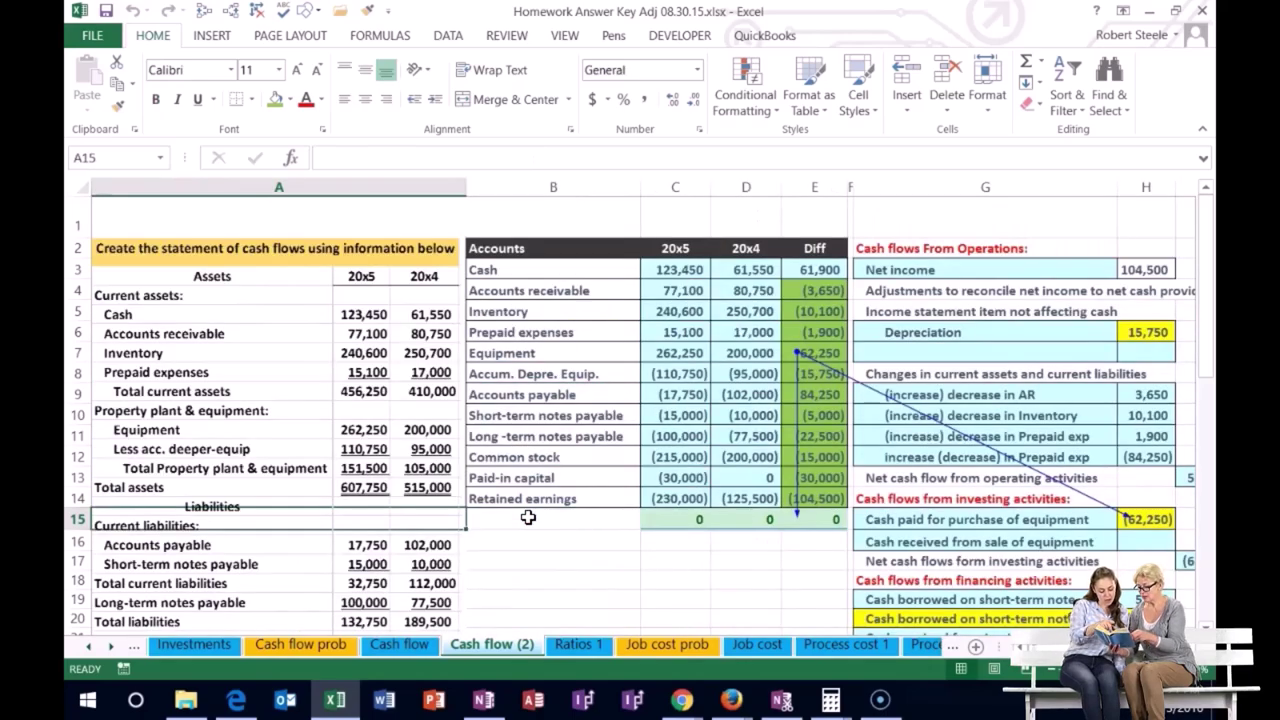
scroll(563, 529, "down", 6)
scroll(560, 533, "down", 4)
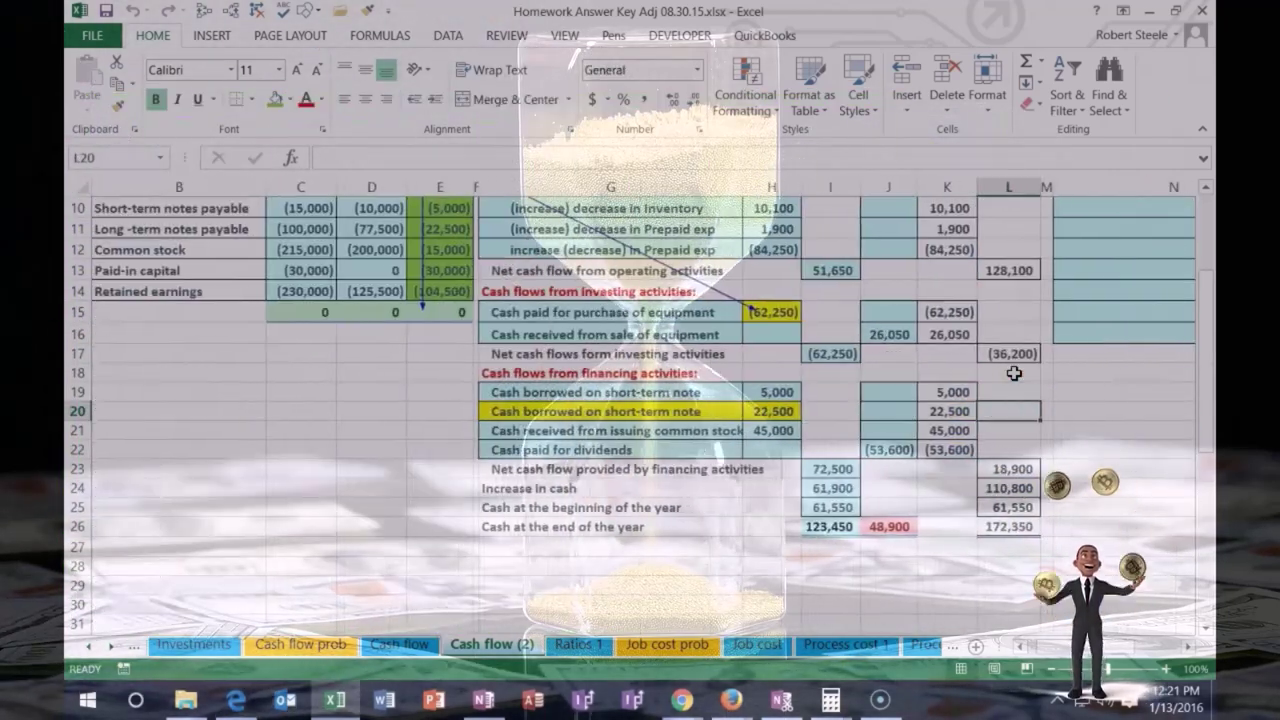
Add the label Cash paid for purchase of equipment below Cash received from sale of equipment in the adjustments table.
scroll(900, 380, "up", 1)
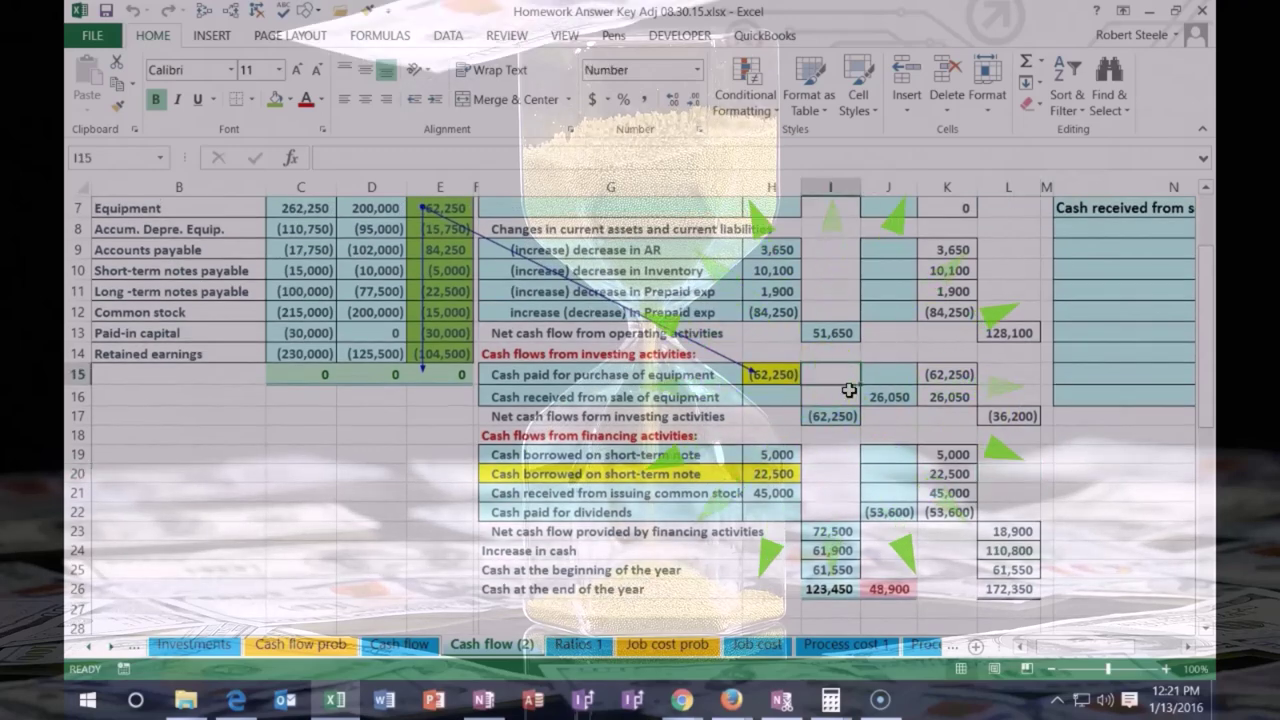
key("Right")
key("Right")
key("Right")
key("Right")
key("Right")
key("Right")
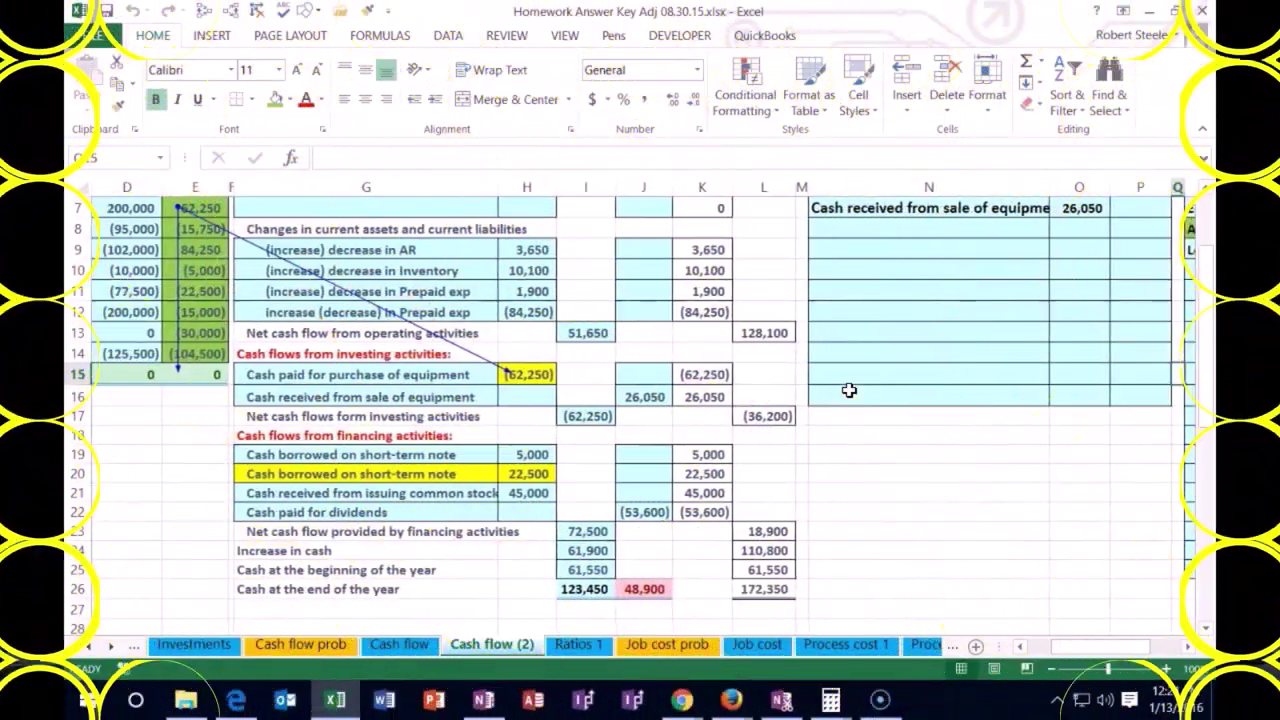
key("Right")
key("Right")
key("Right")
key("Right")
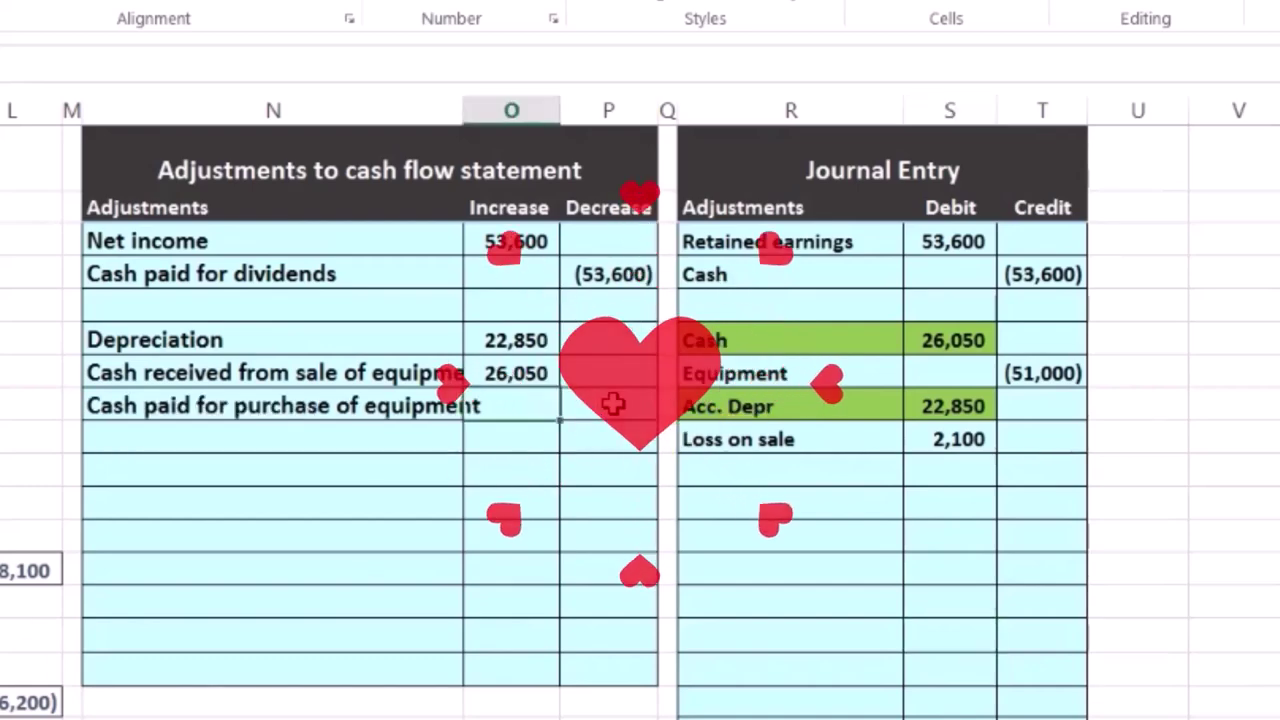
Link the Decrease cell of the Cash paid for purchase of equipment adjustment to the Equipment credit in the journal entry.
left_click(613, 413)
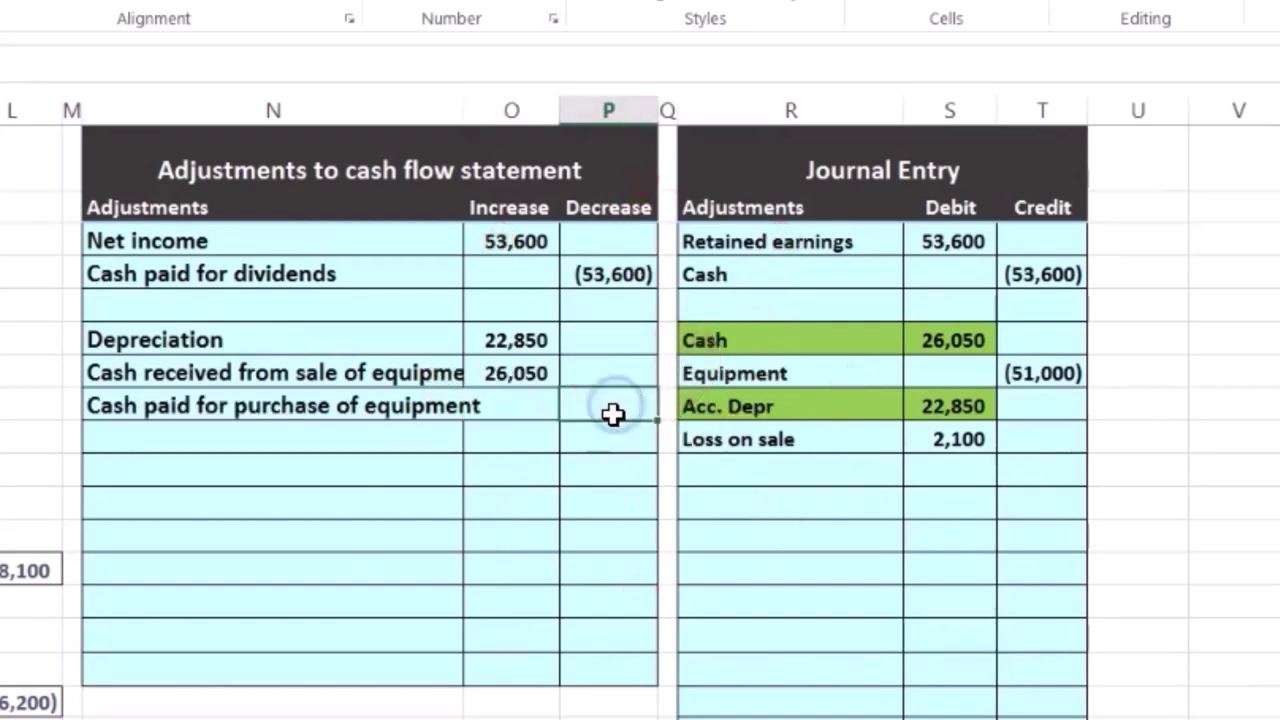
type("+")
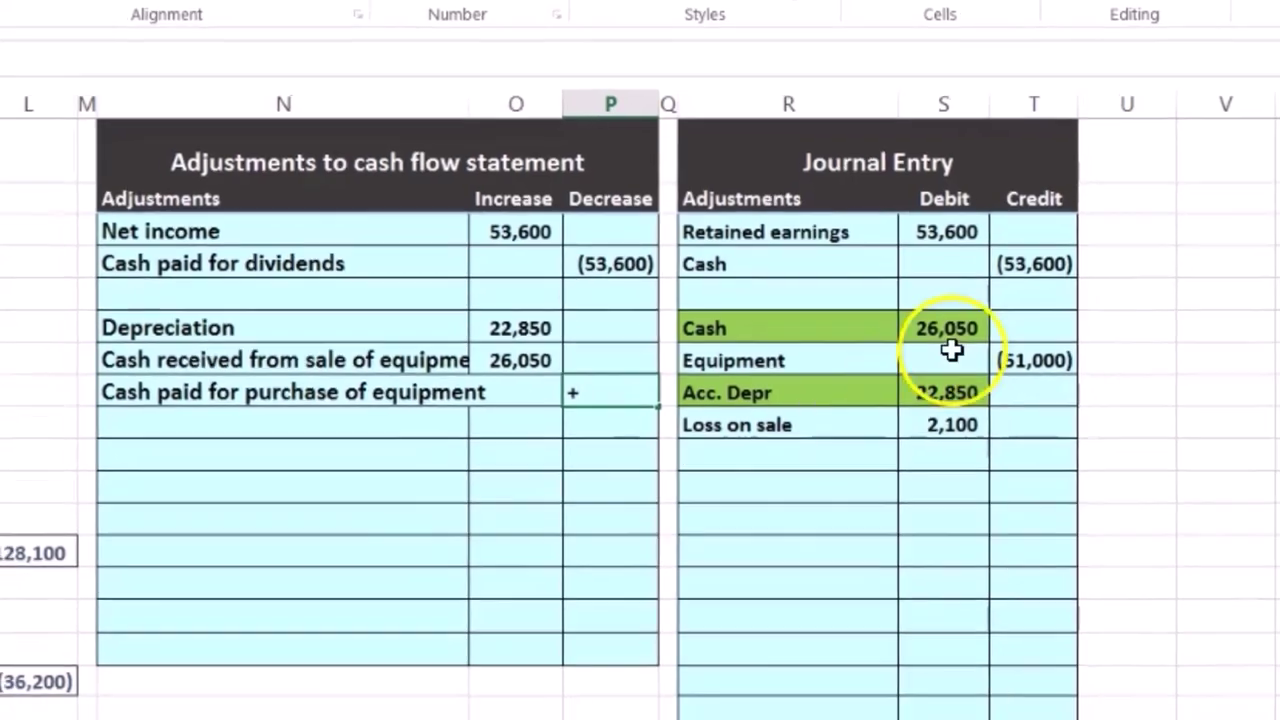
left_click(1043, 373)
key("Return")
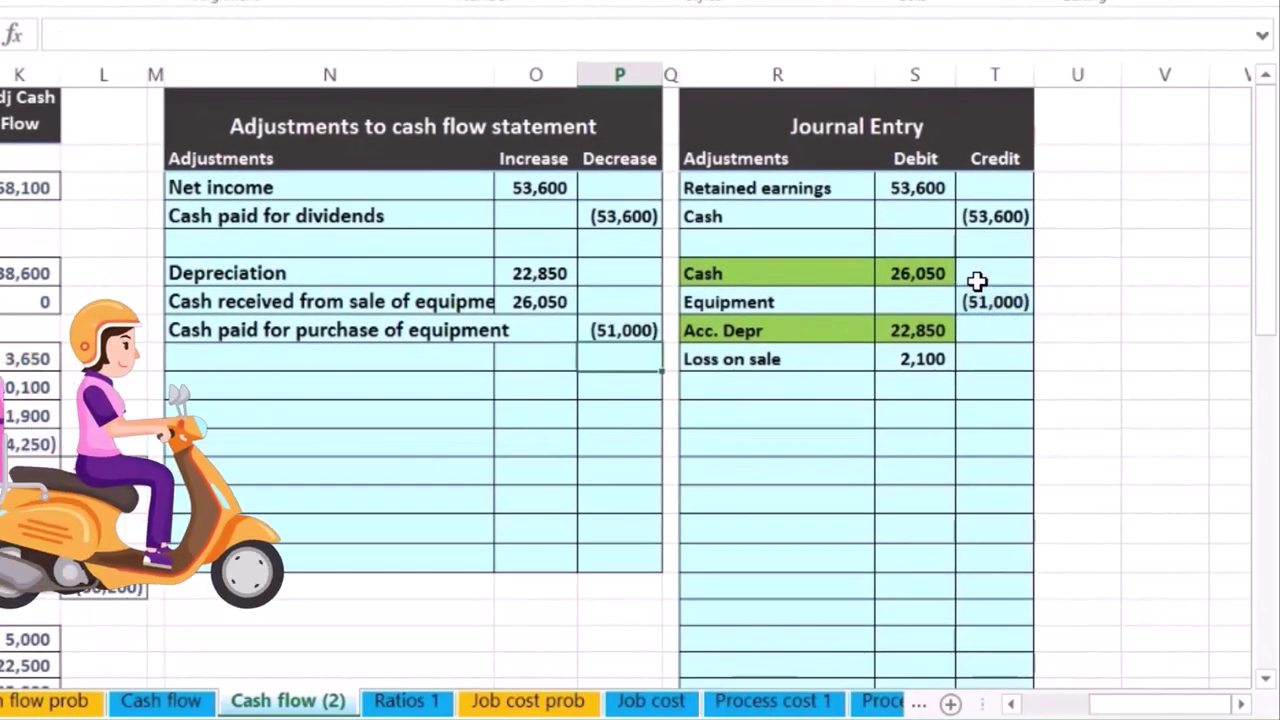
Link the ADJ cell of the Cash paid for purchase of equipment row with =P8 and widen the Adj Cash Flow column.
key("Left")
key("Left")
key("Left")
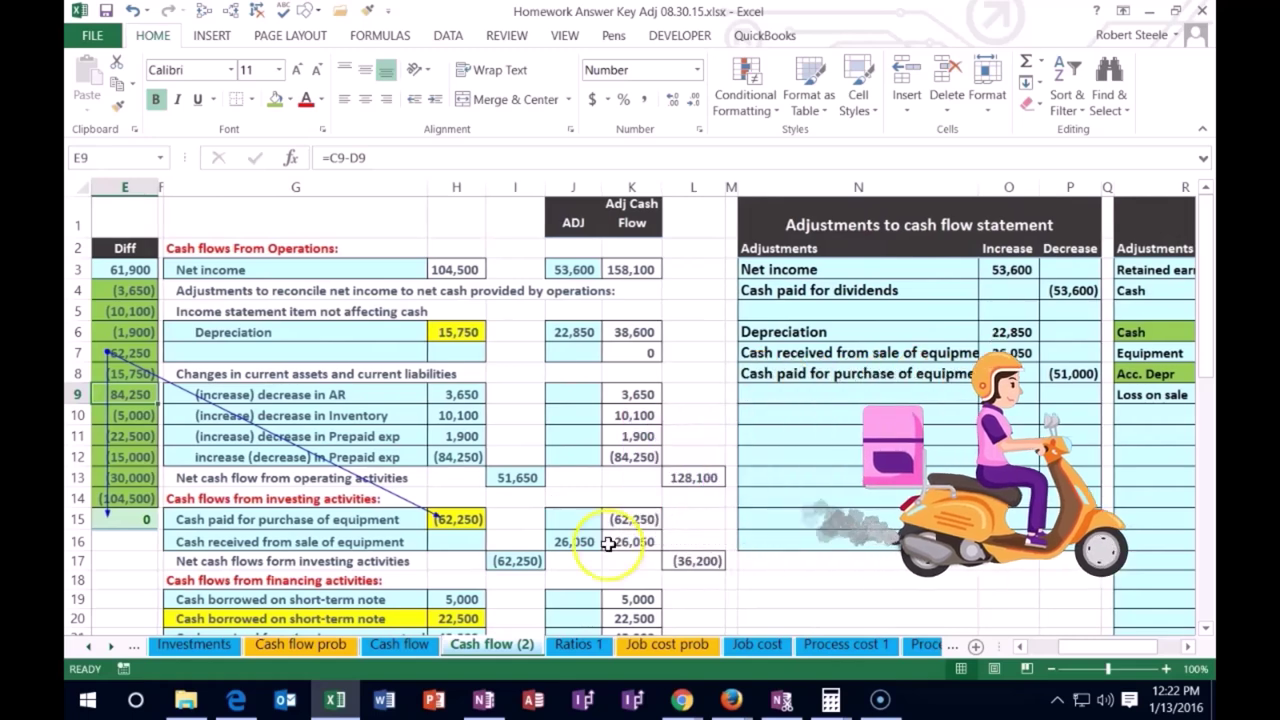
left_click(571, 518)
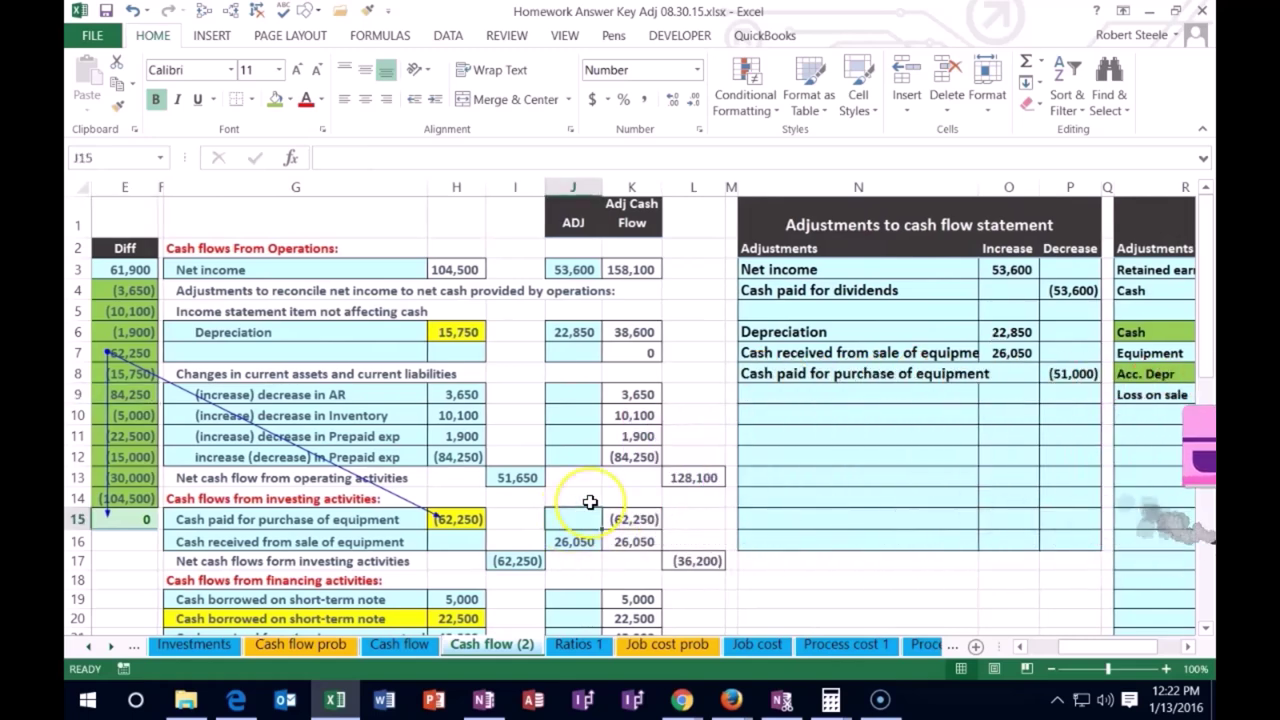
type("=")
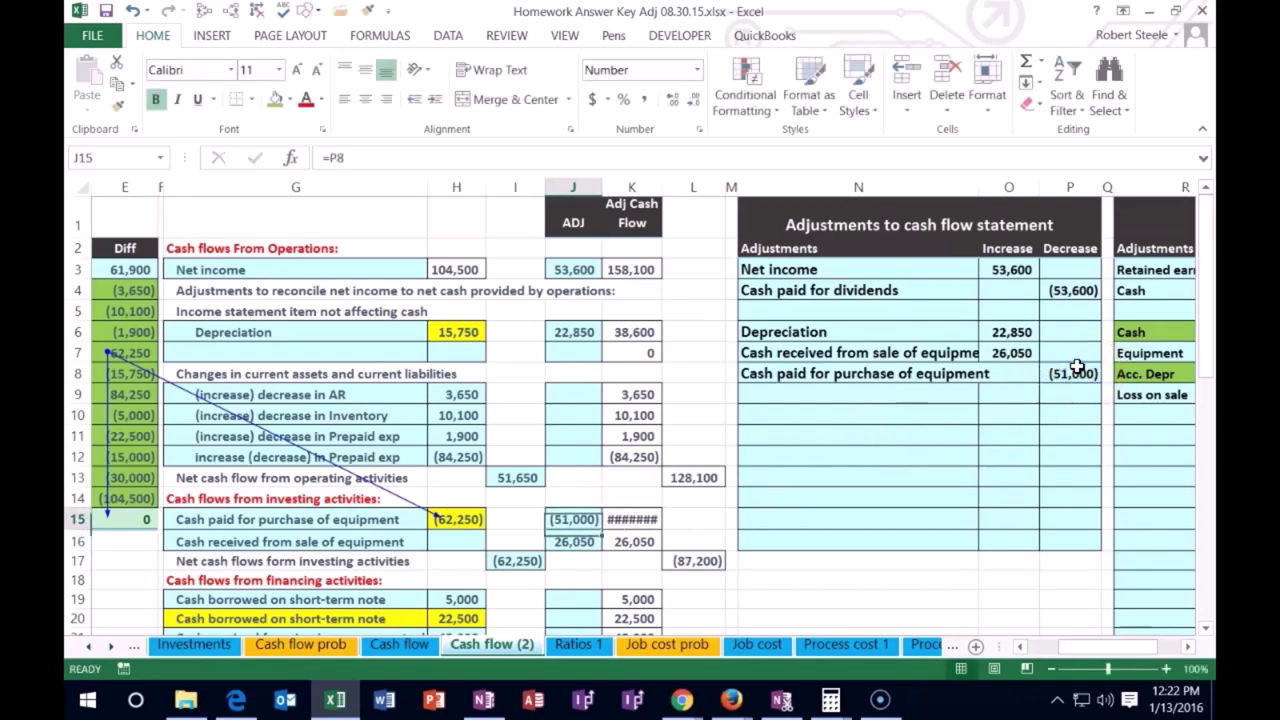
left_click_drag(663, 188, 673, 188)
left_click(650, 518)
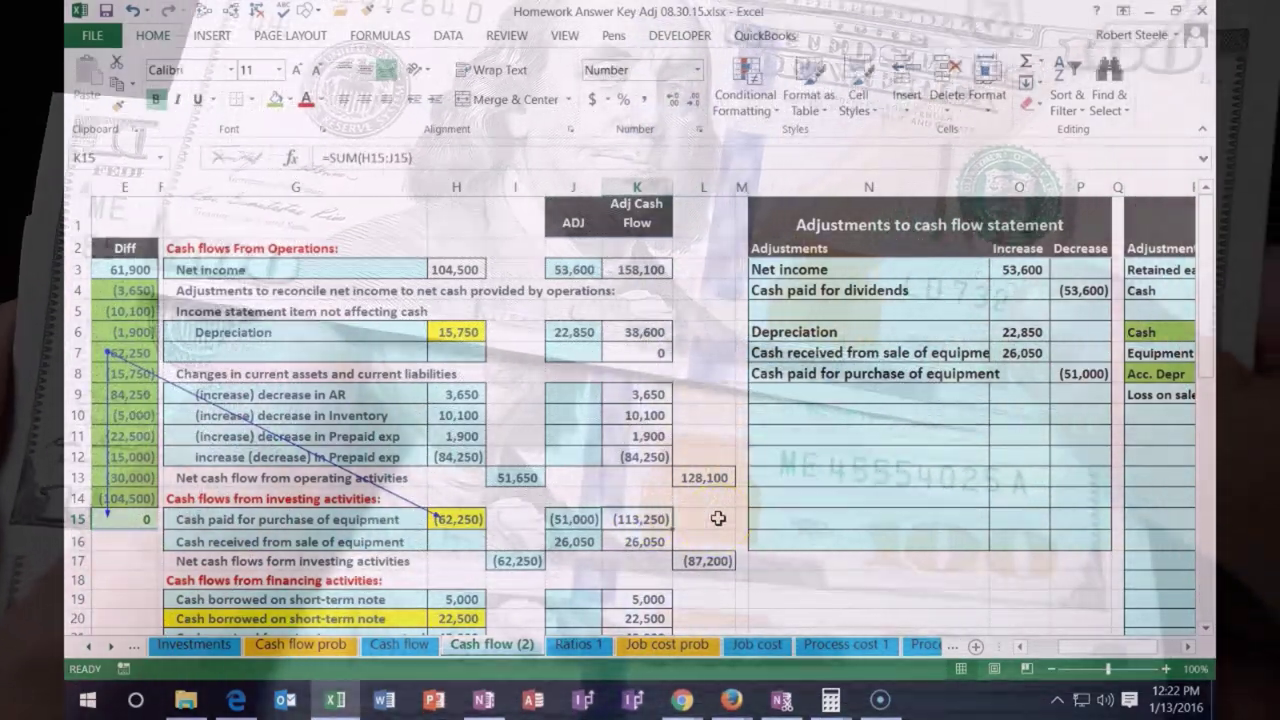
Check the income statement and equipment sale data, the adjusted cash at the end of the year, and the journal entry's Loss on sale line.
key("Left")
key("Home")
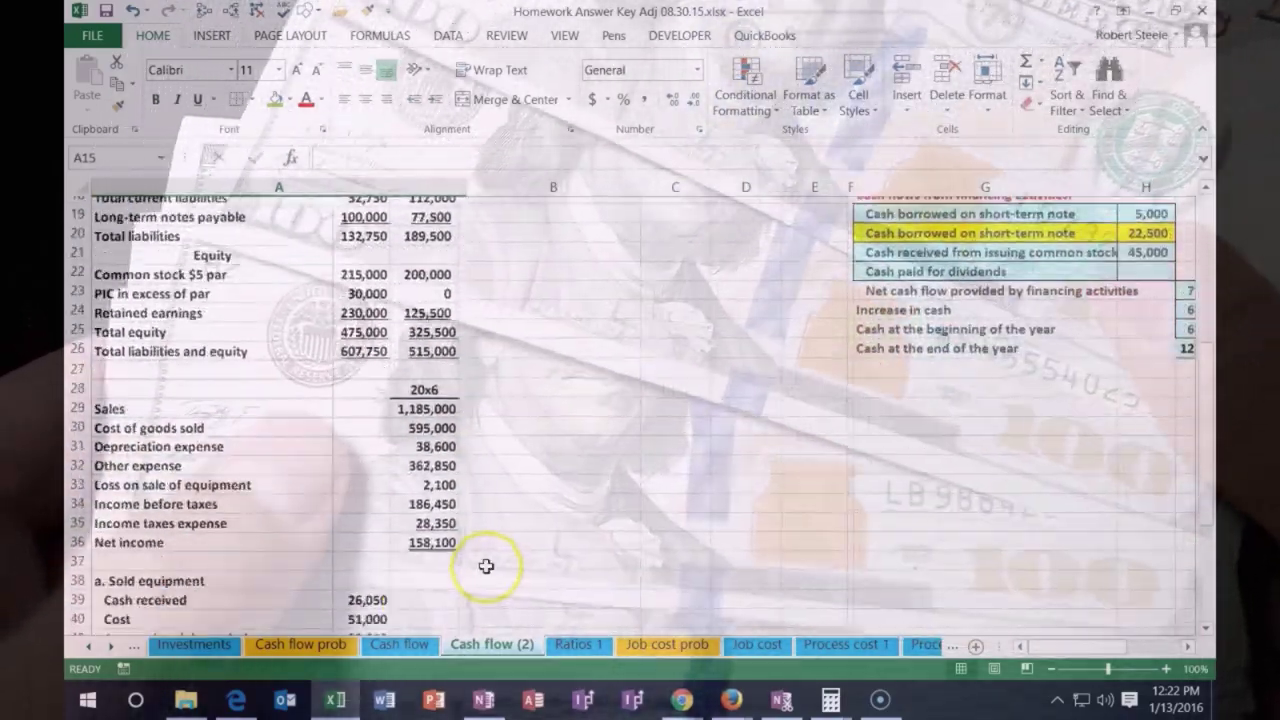
scroll(486, 566, "down", 1)
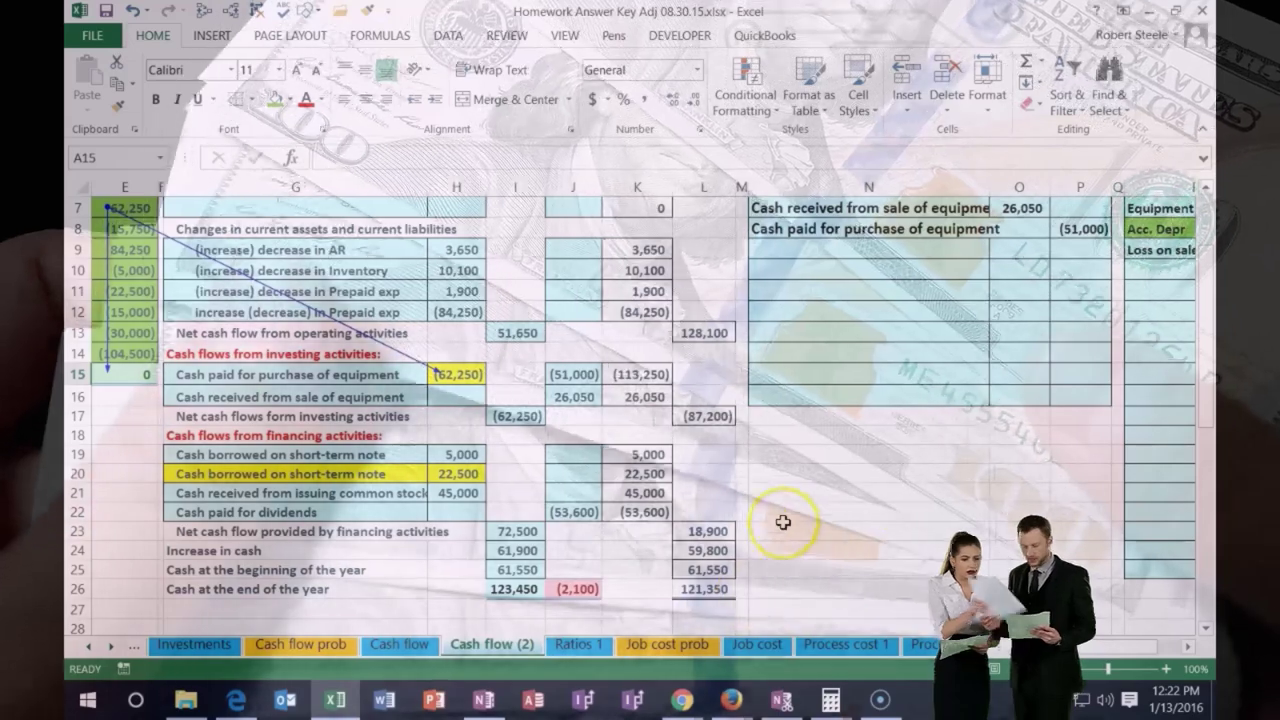
scroll(640, 400, "up", 2)
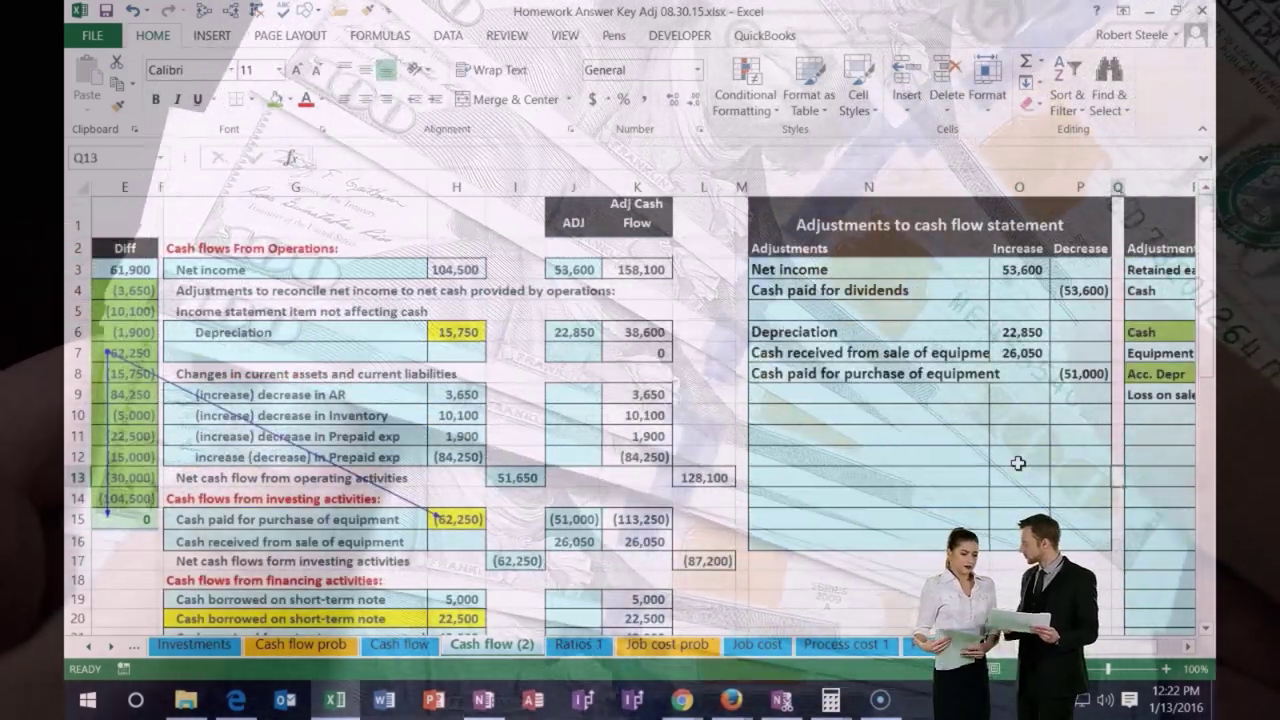
scroll(1018, 463, "right", 3)
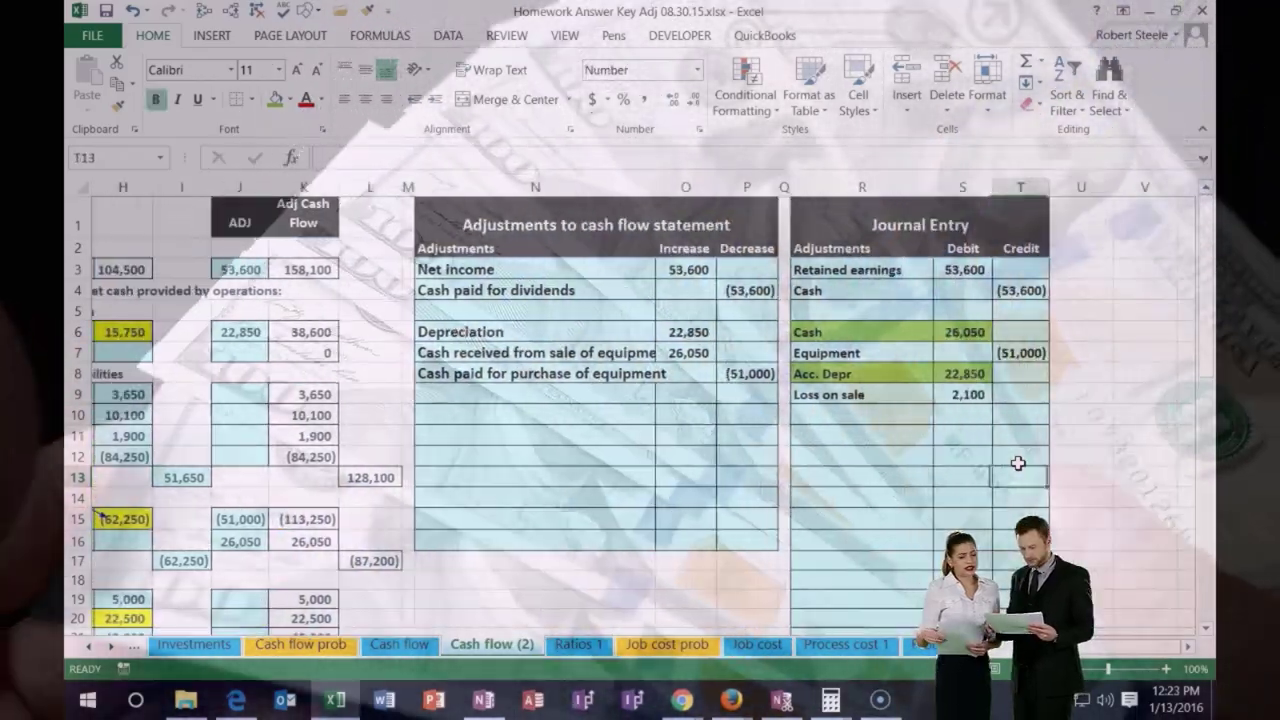
left_click(1018, 468)
left_click(901, 399)
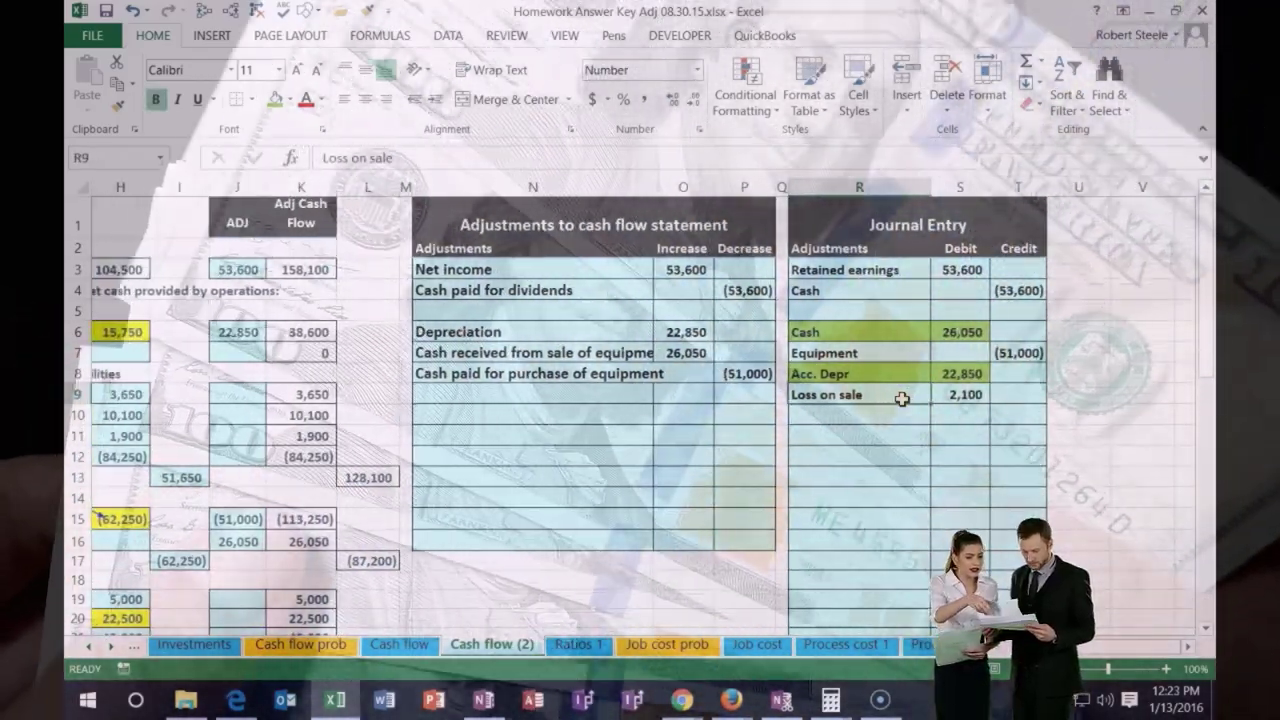
Examine the Net income row of the cash flow statement and its adjustment in relation to the loss on sale.
key("Left")
key("Left")
key("Left")
key("Left")
key("Left")
key("Left")
key("Left")
key("Left")
key("Left")
key("Left")
key("Left")
key("Left")
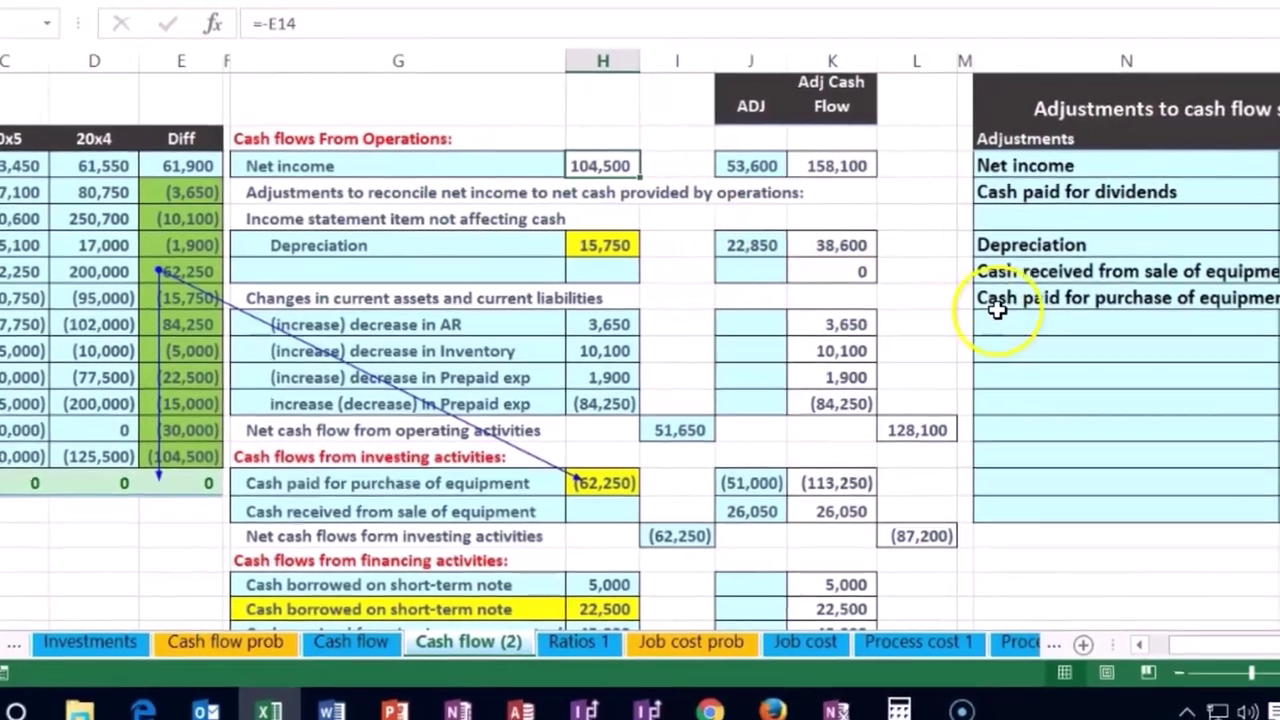
Add the label Loss on sale below Cash paid for purchase of equipment in the adjustments table.
left_click(1175, 325)
scroll(940, 310, "right", 1)
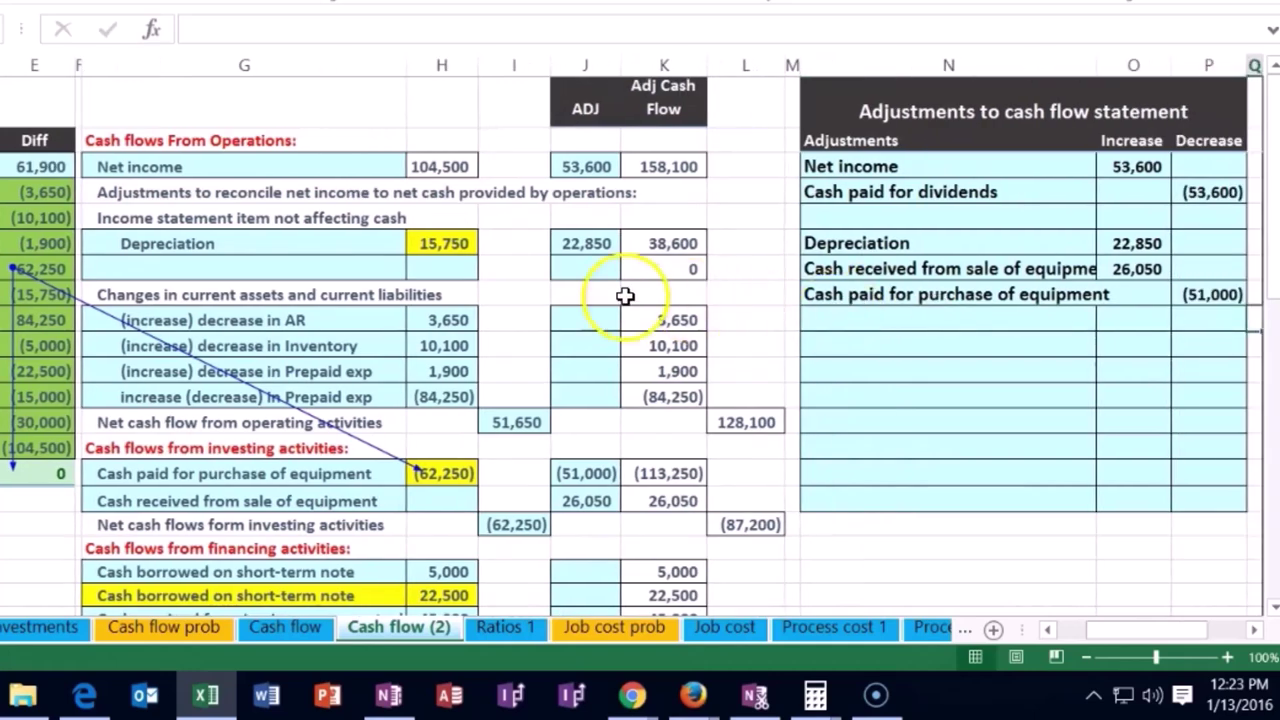
left_click(362, 263)
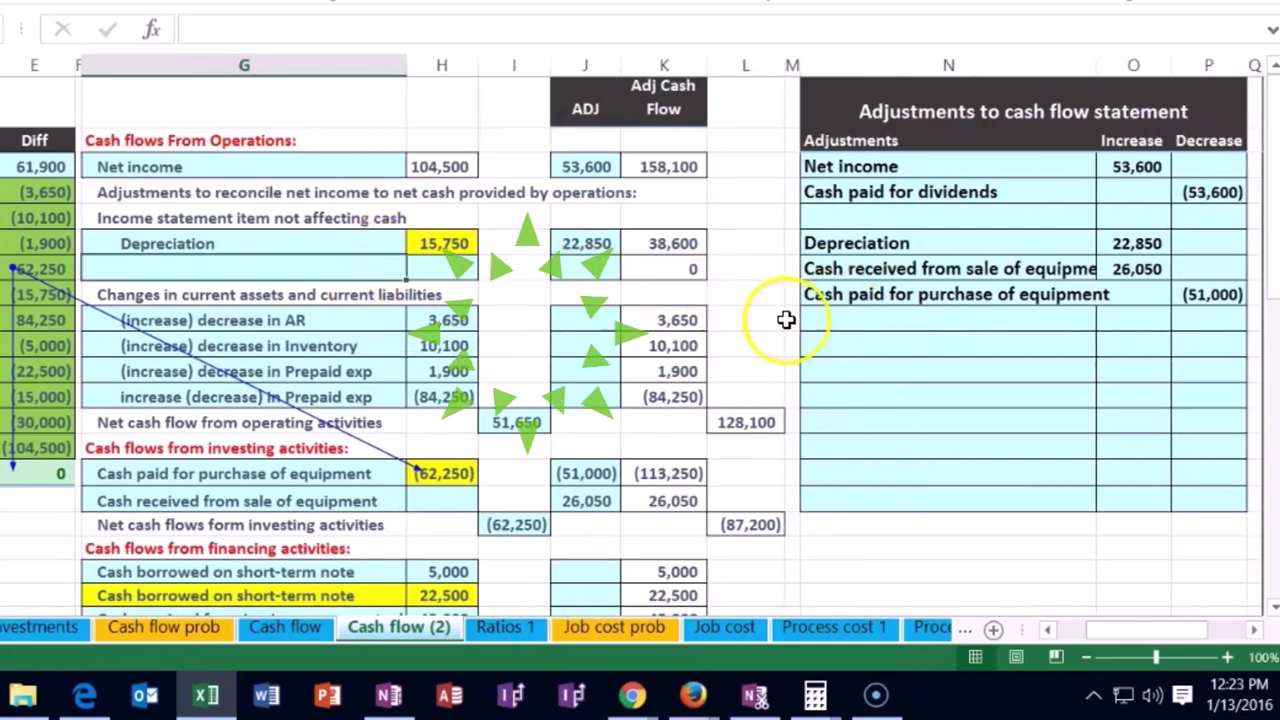
left_click(848, 320)
key("Tab")
key("Tab")
key("Tab")
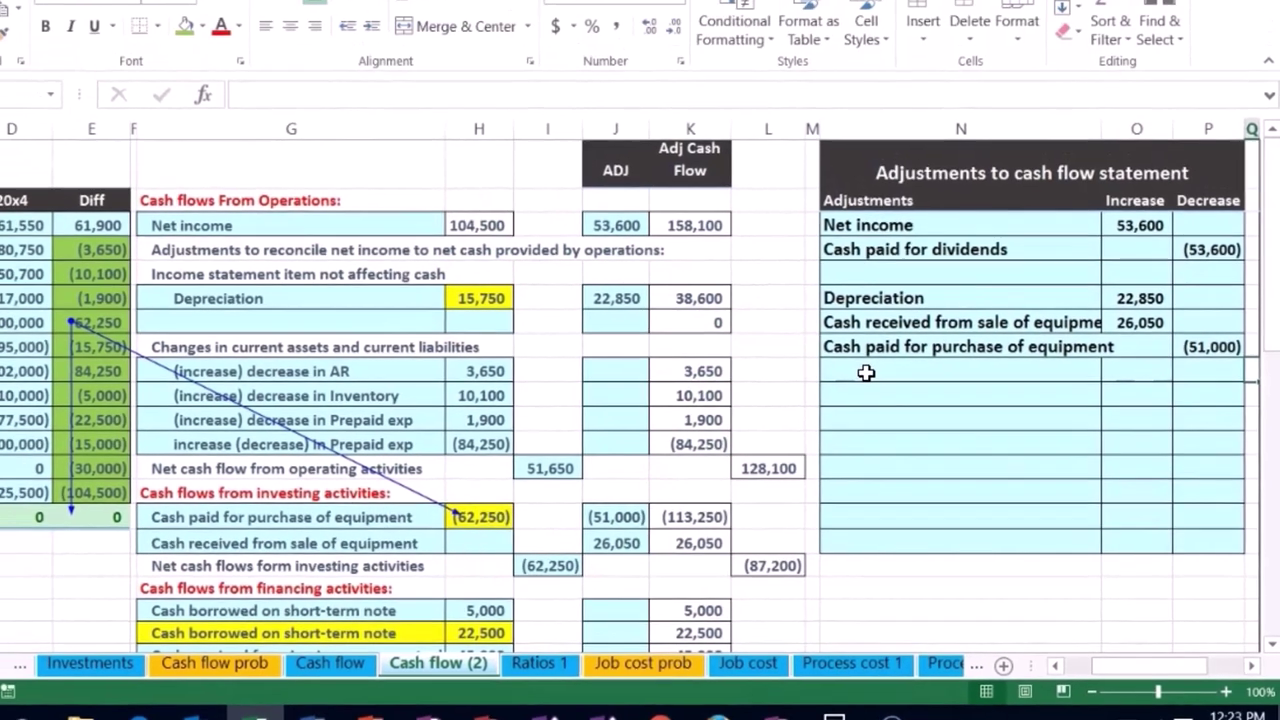
key("shift+Tab")
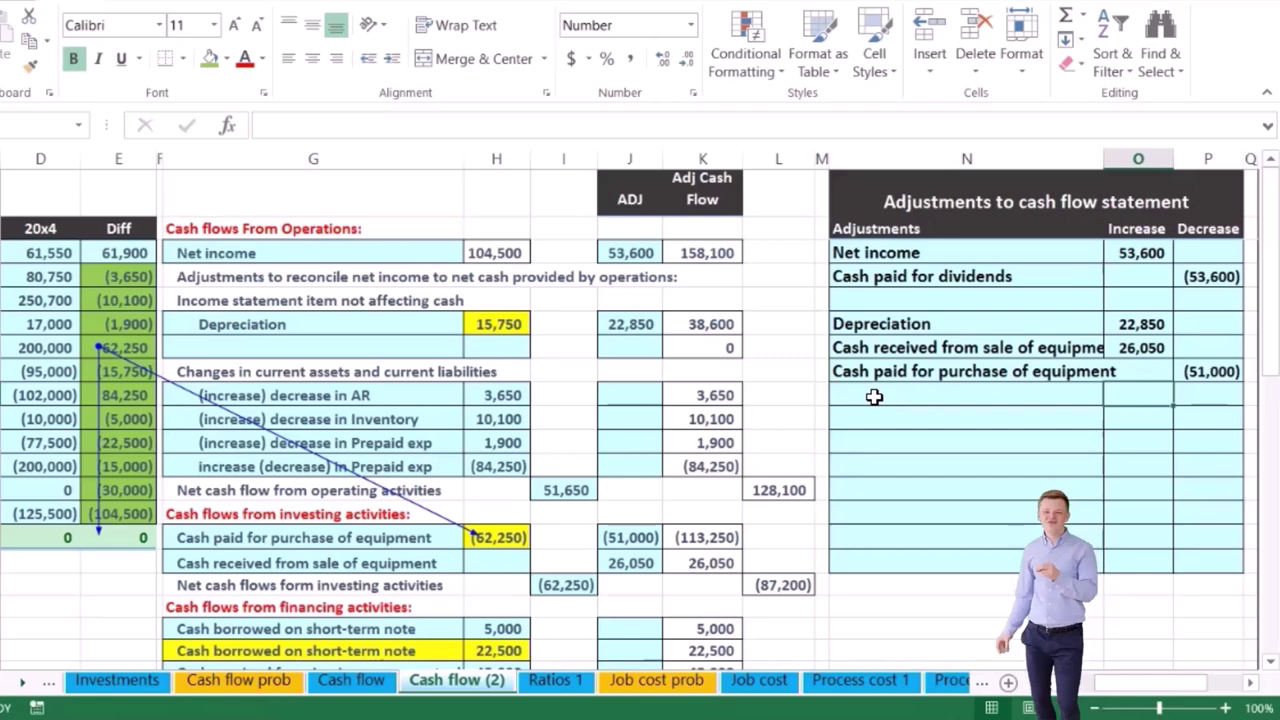
key("shift+Tab")
type("Los")
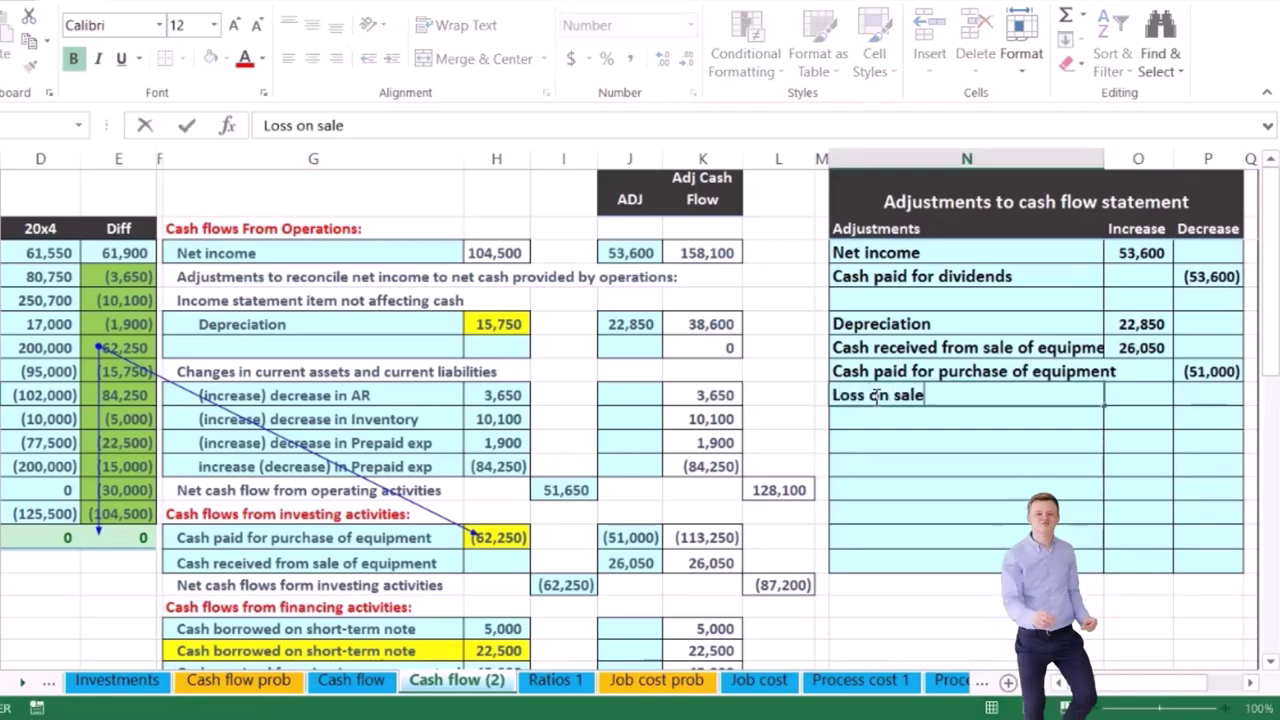
Link the Increase cell of the Loss on sale adjustment to the Loss on sale debit in the journal entry.
key("Tab")
key("Tab")
key("Tab")
scroll(876, 395, "right", 4)
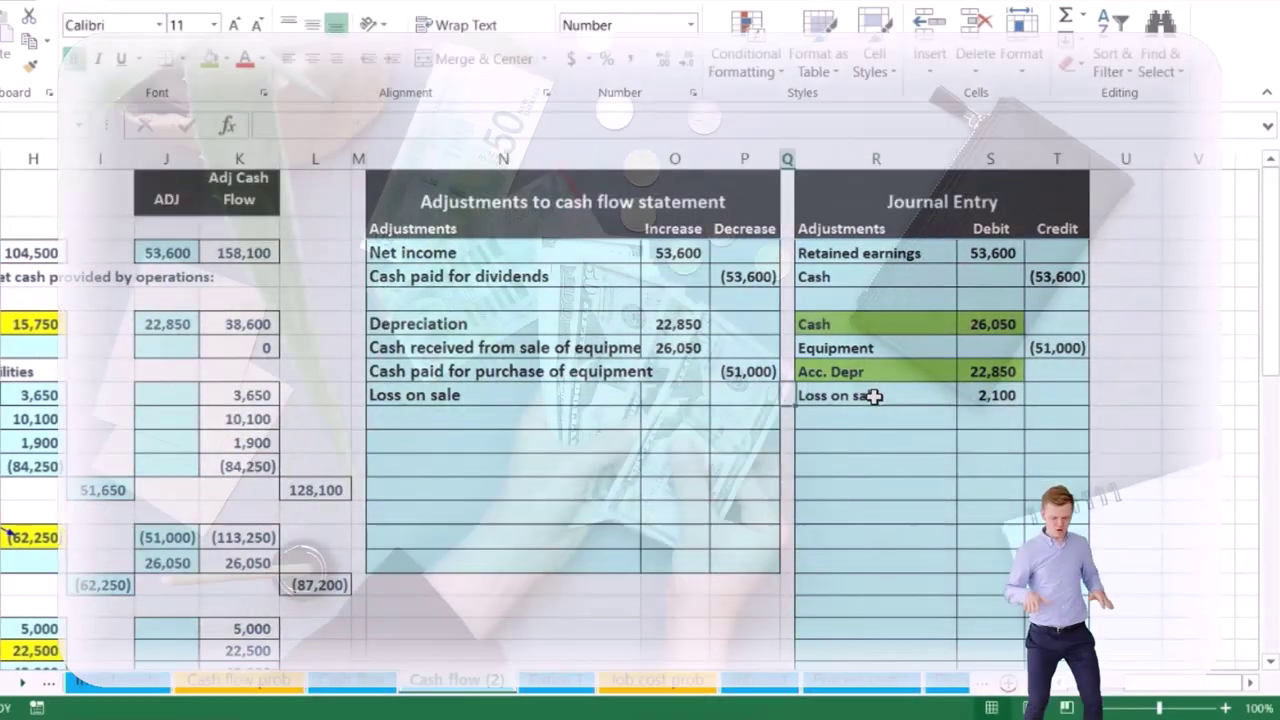
key("shift+Tab")
key("shift+Tab")
type("=")
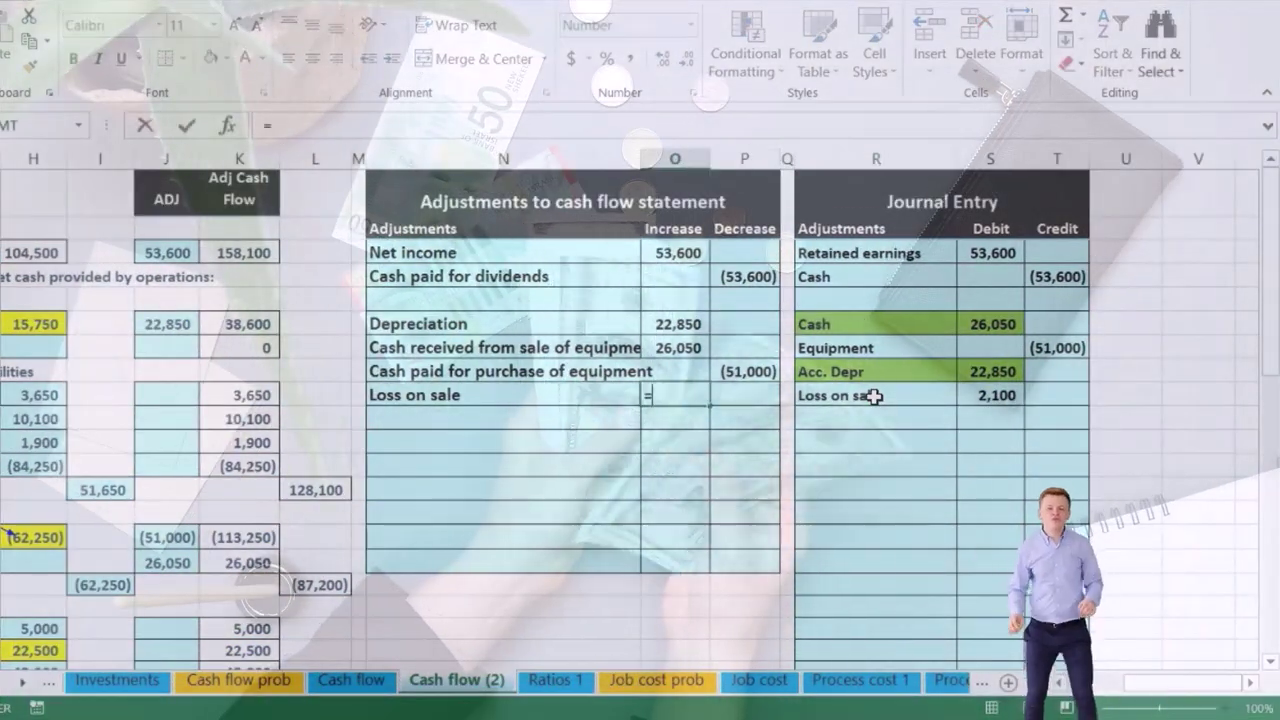
key("Return")
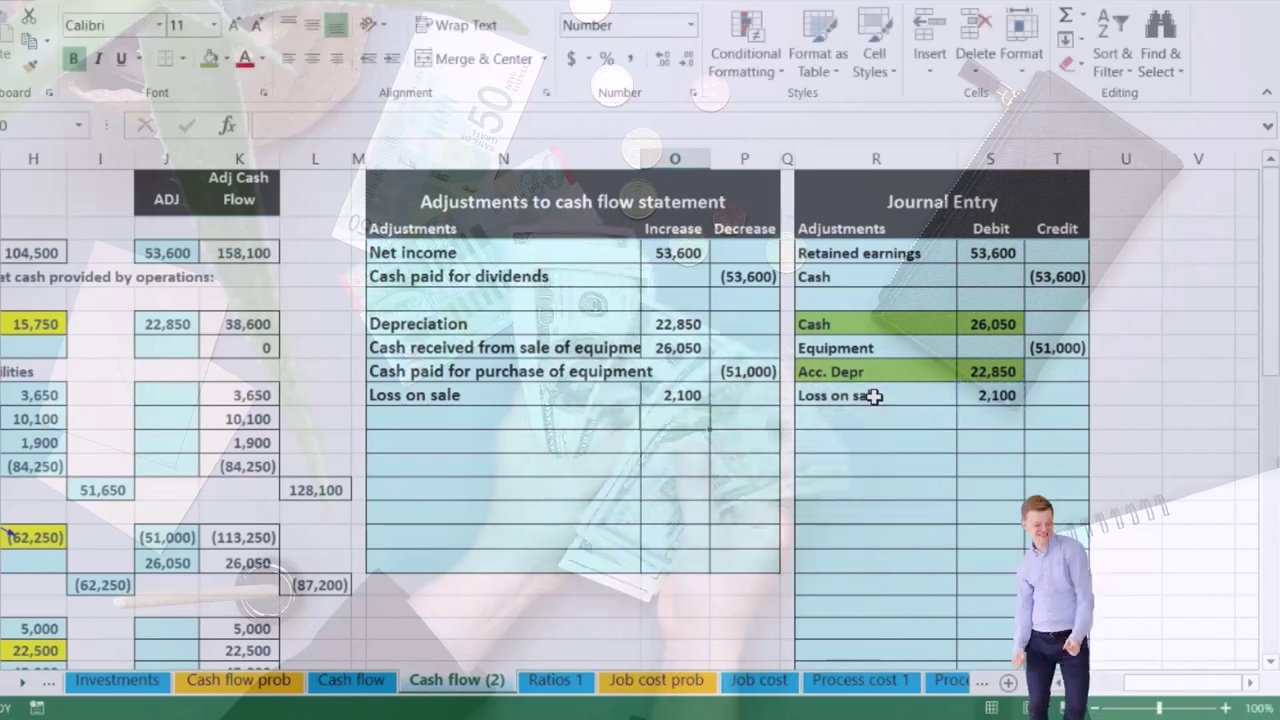
Copy the Loss on sale label from the adjustments table into the blank row below Depreciation in the cash flow statement.
key("Left")
key("Left")
key("Left")
key("Left")
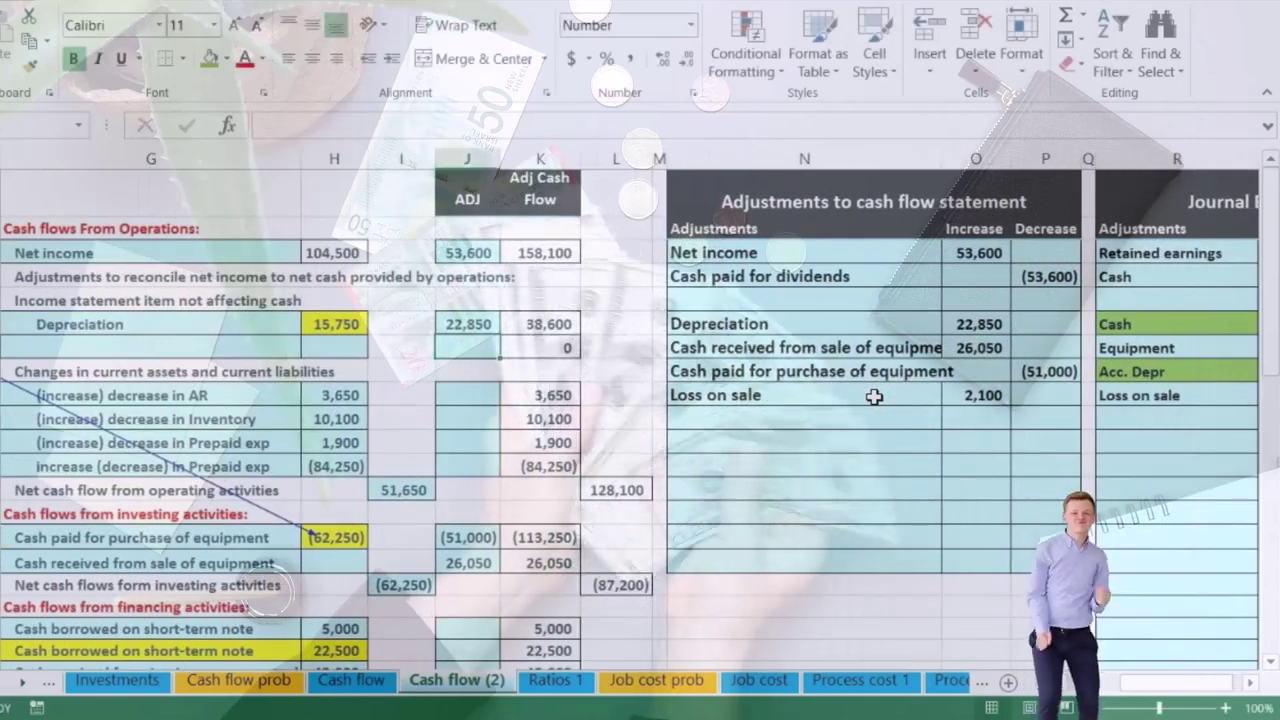
right_click(831, 394)
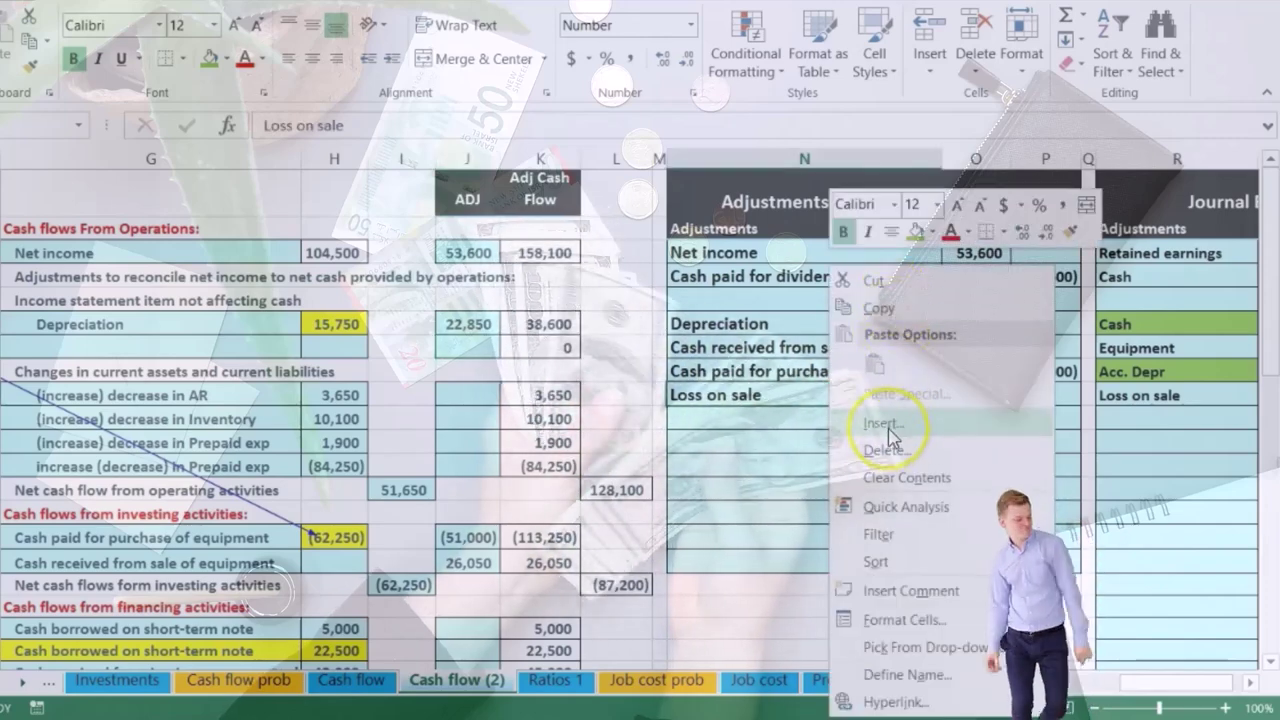
left_click(880, 308)
right_click(216, 348)
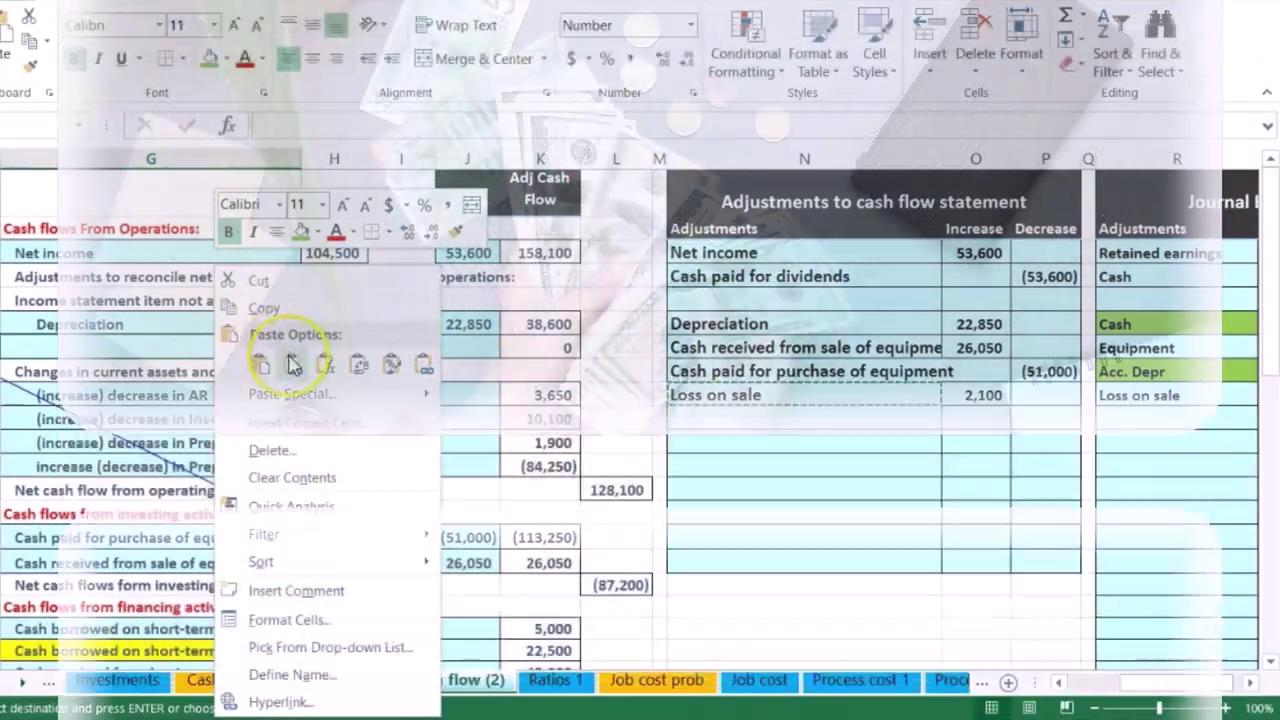
left_click(260, 364)
Link the ADJ cell of the cash flow statement's Loss on sale row to O9, and check the cash at the end of the year.
left_click(465, 348)
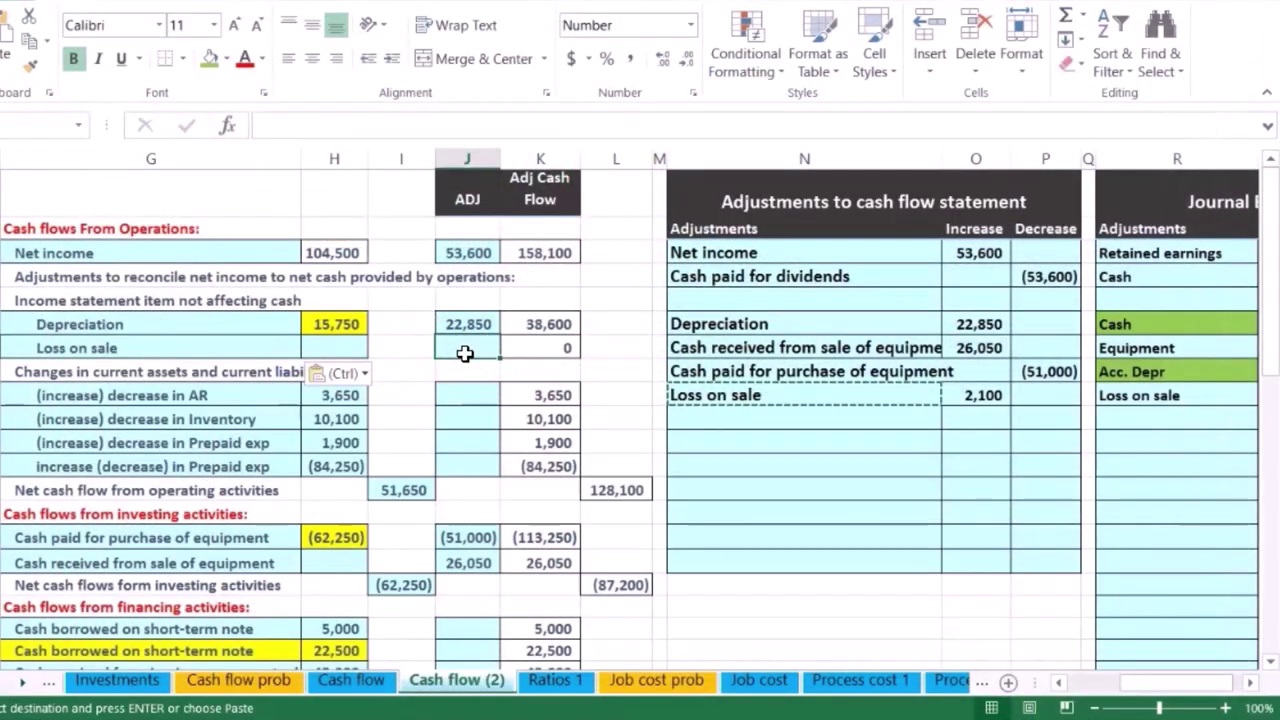
type("=")
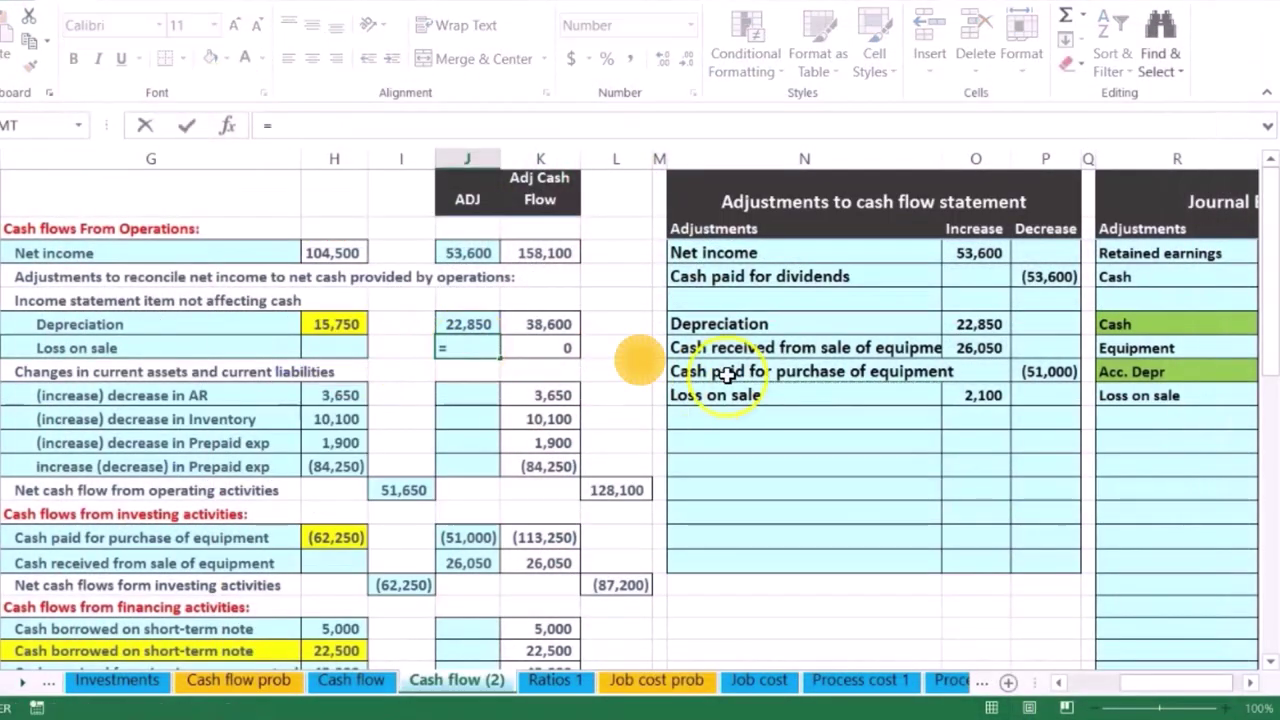
left_click(965, 396)
key("Return")
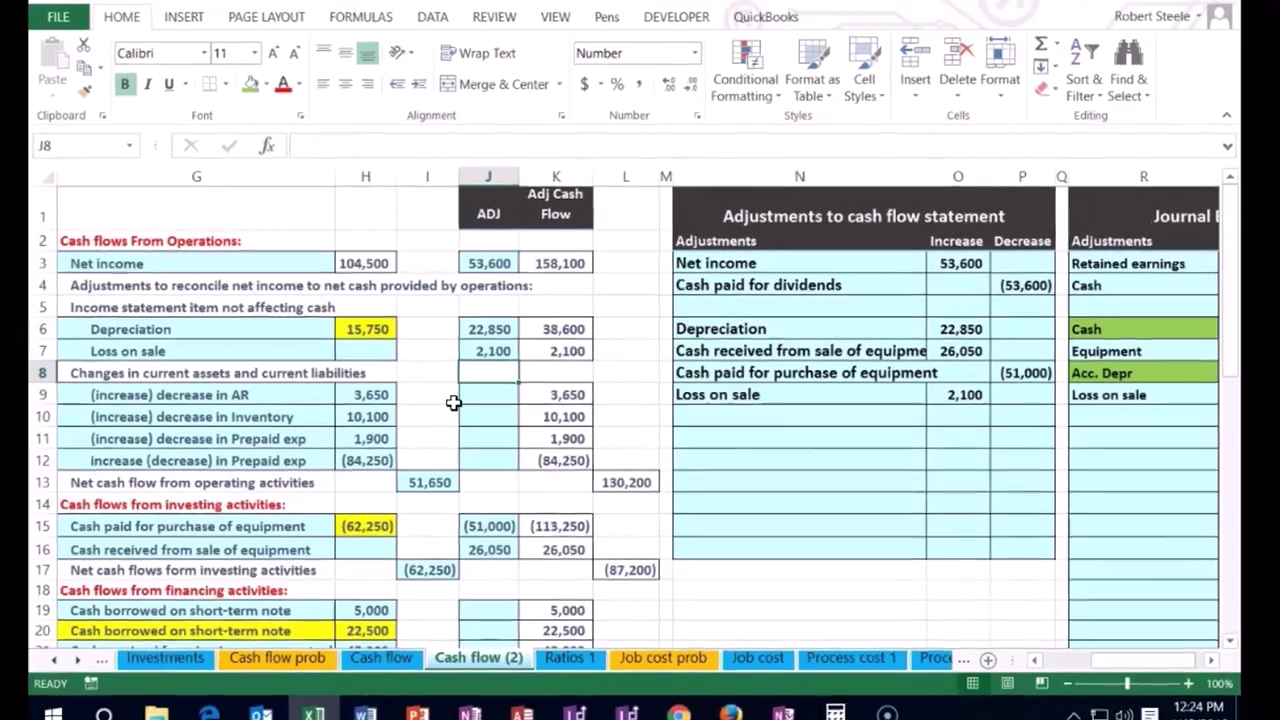
scroll(451, 400, "down", 3)
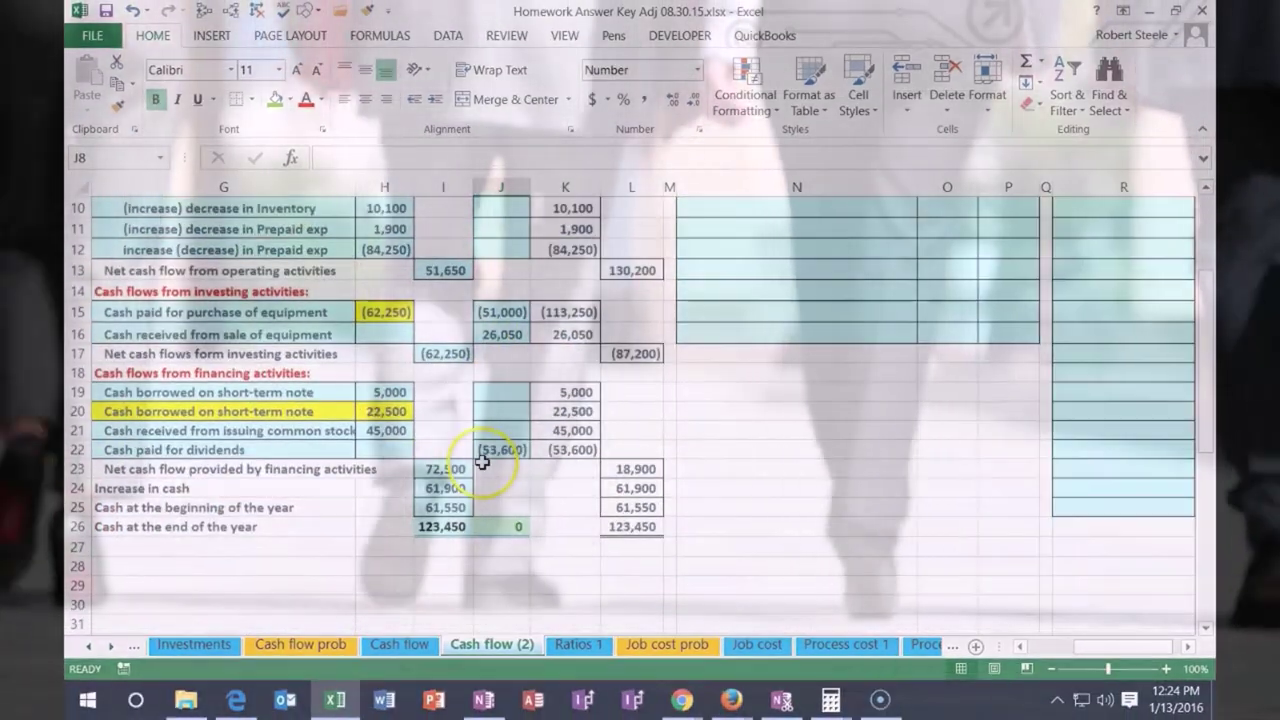
scroll(486, 458, "up", 3)
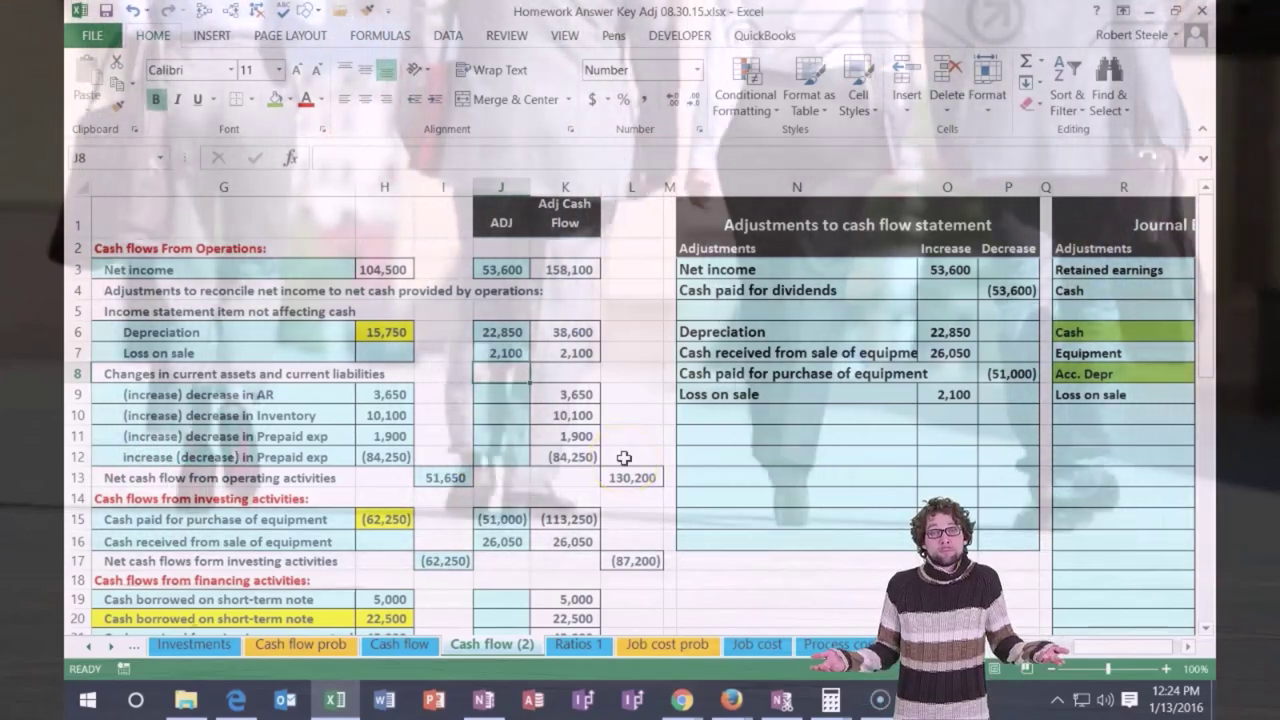
Change the fill of the Depreciation amount in H6 to light blue to match the surrounding cells.
left_click(569, 332)
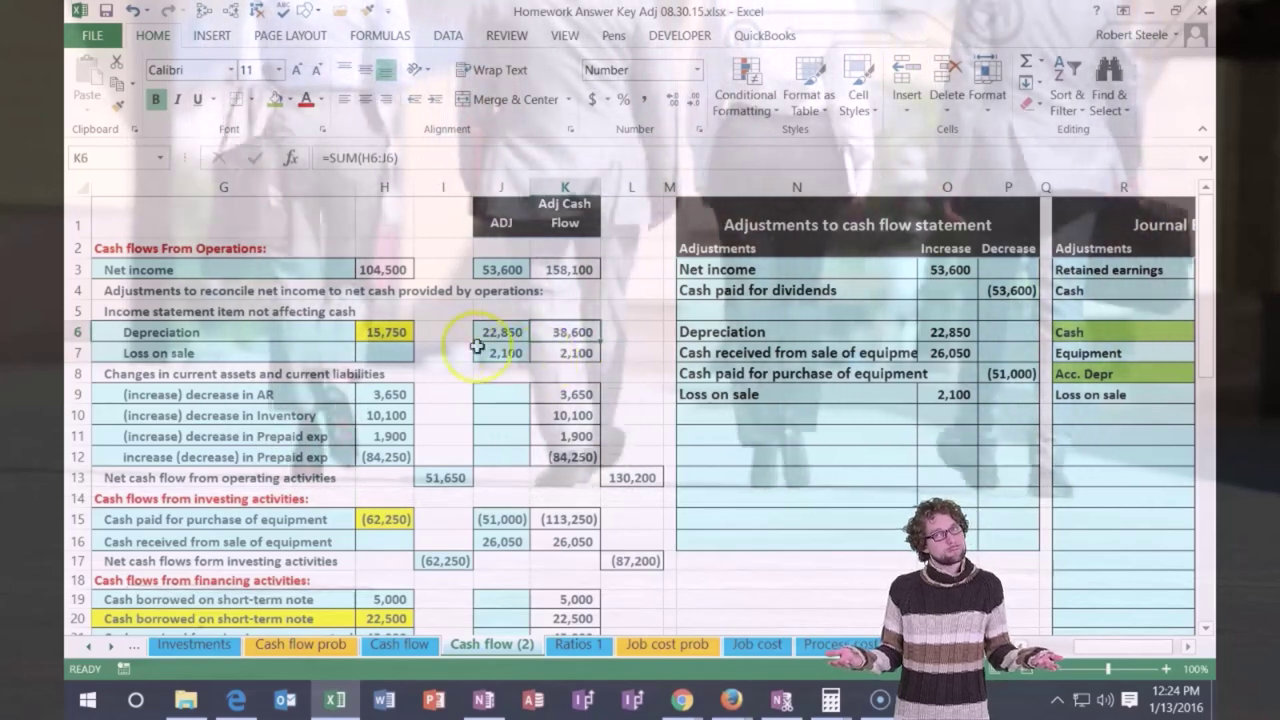
right_click(389, 334)
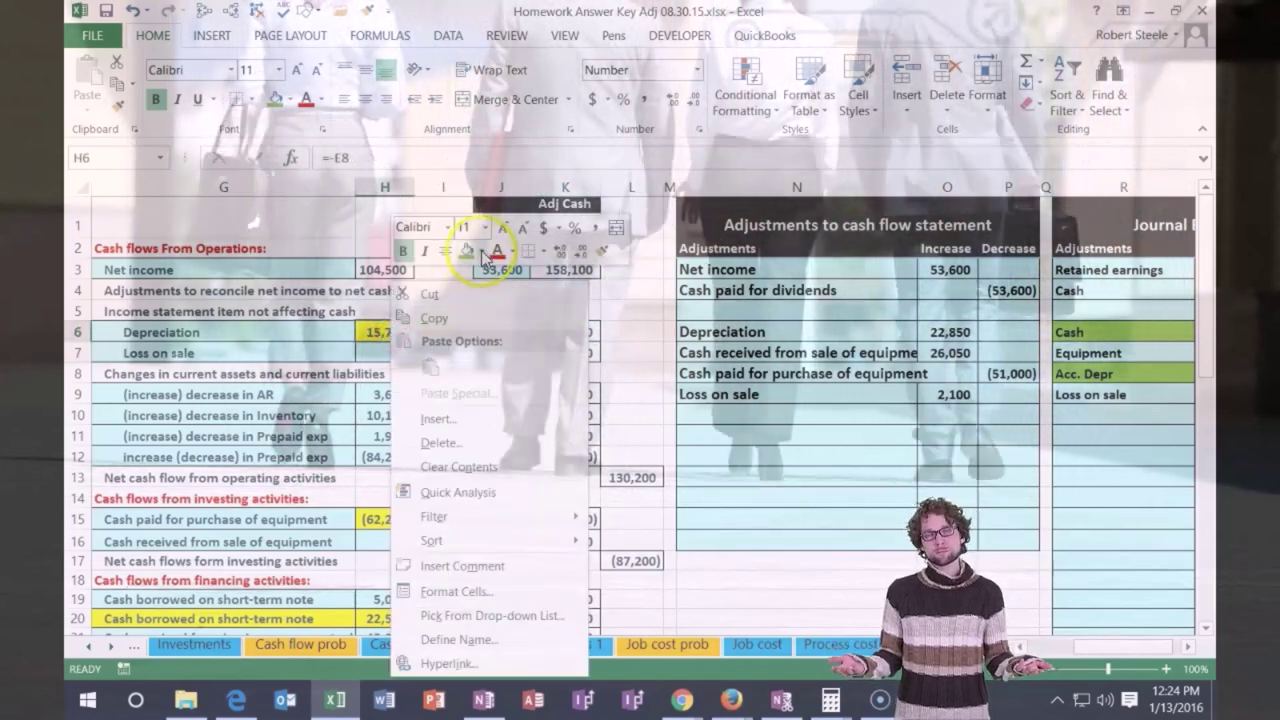
left_click(482, 254)
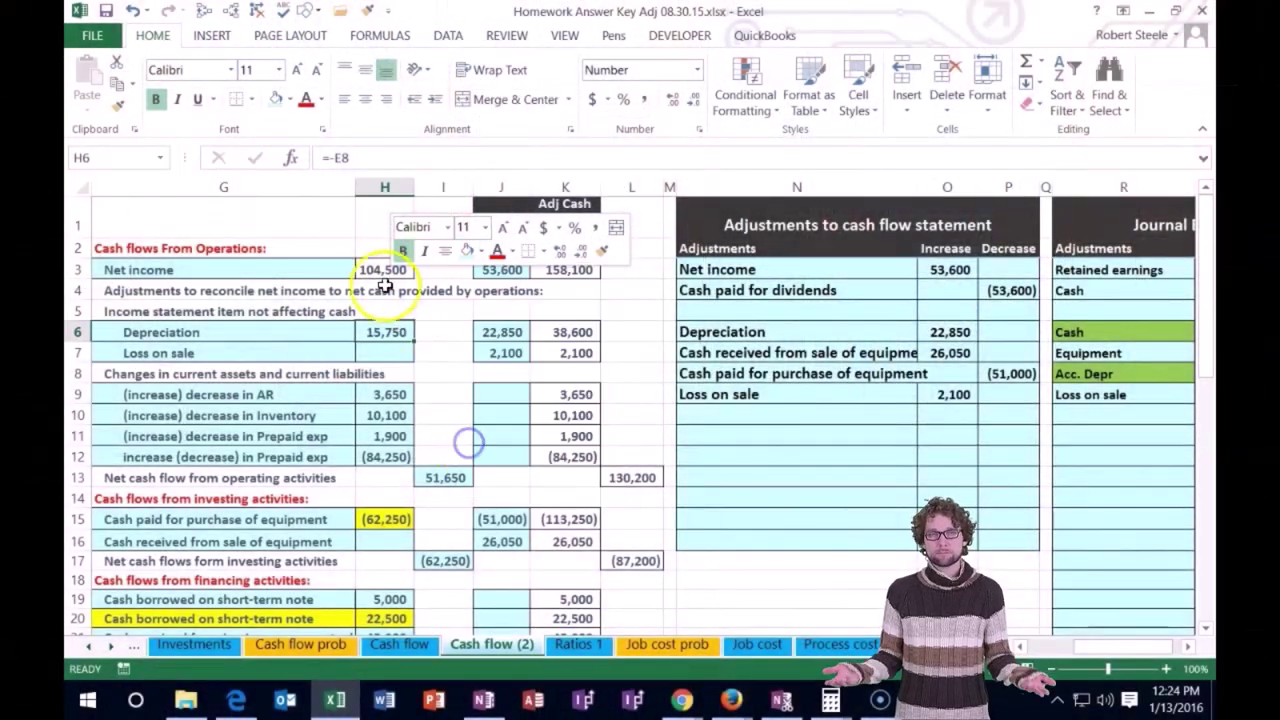
Change the fill of the Net income amount in H3 to light blue to match the surrounding cells.
right_click(372, 270)
left_click(447, 254)
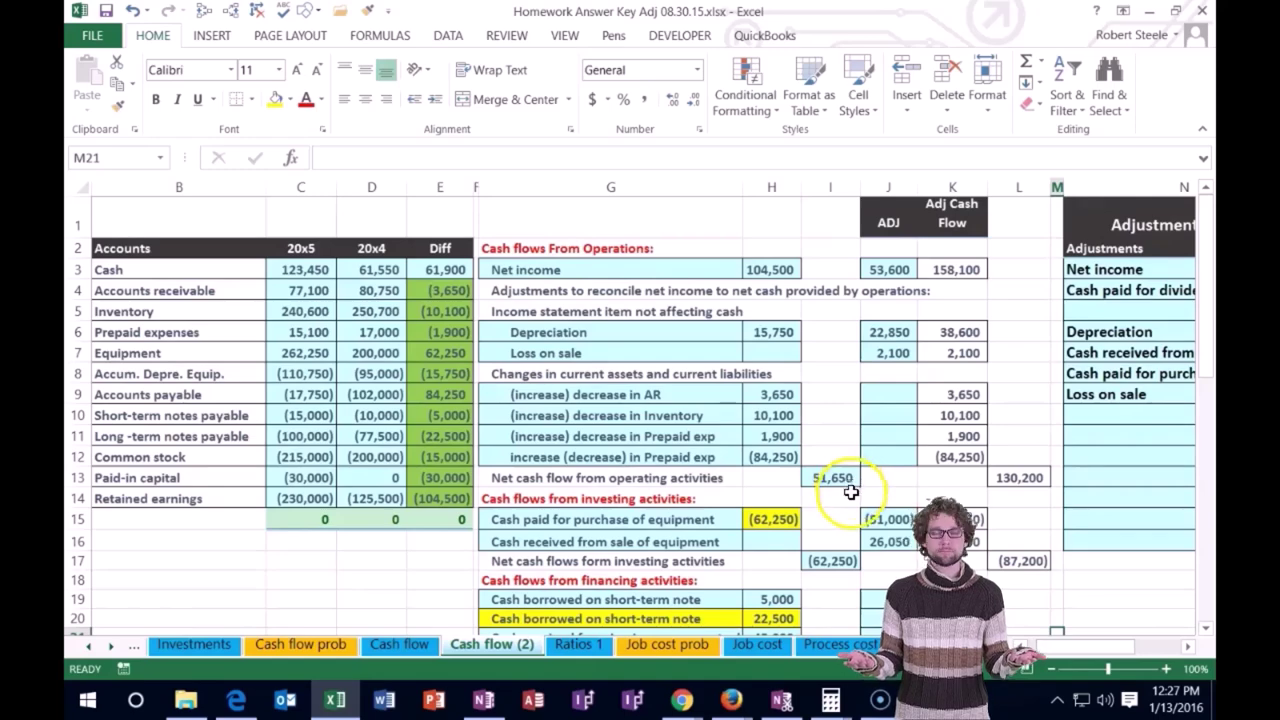
Review the Cash paid for purchase of equipment line and the purchased equipment details in the problem data.
scroll(846, 495, "down", 1)
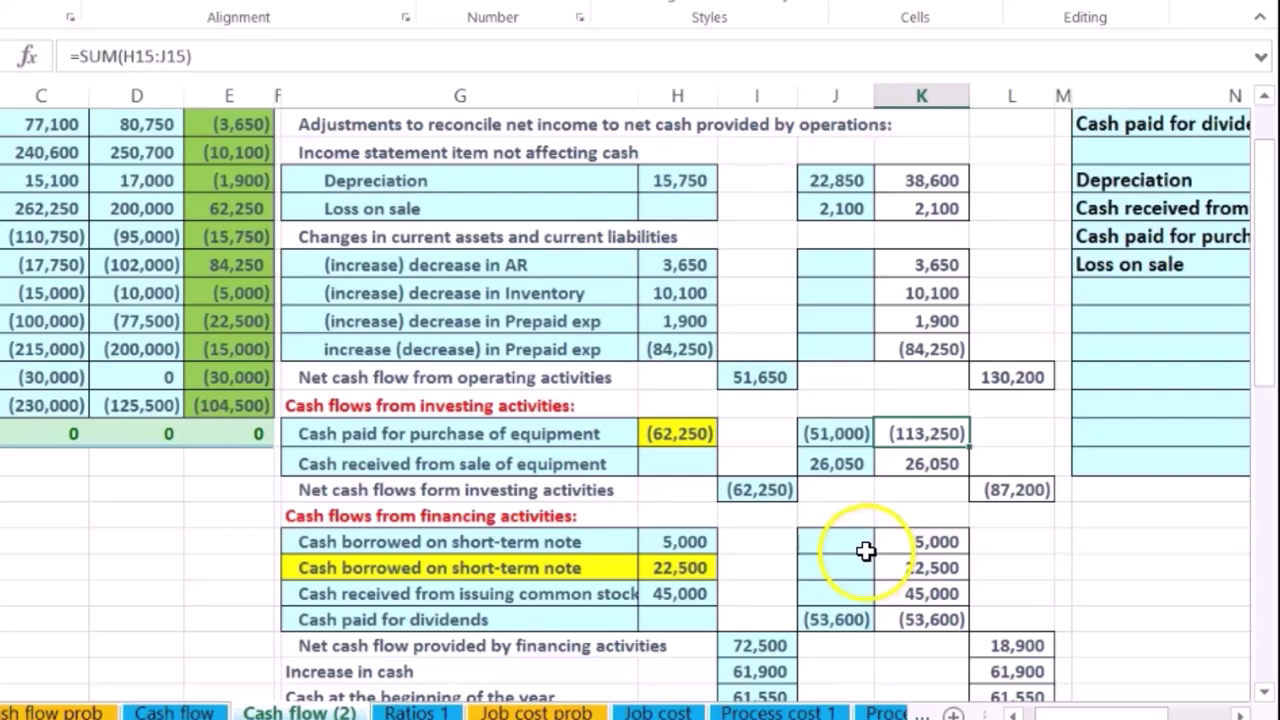
scroll(855, 567, "up", 2)
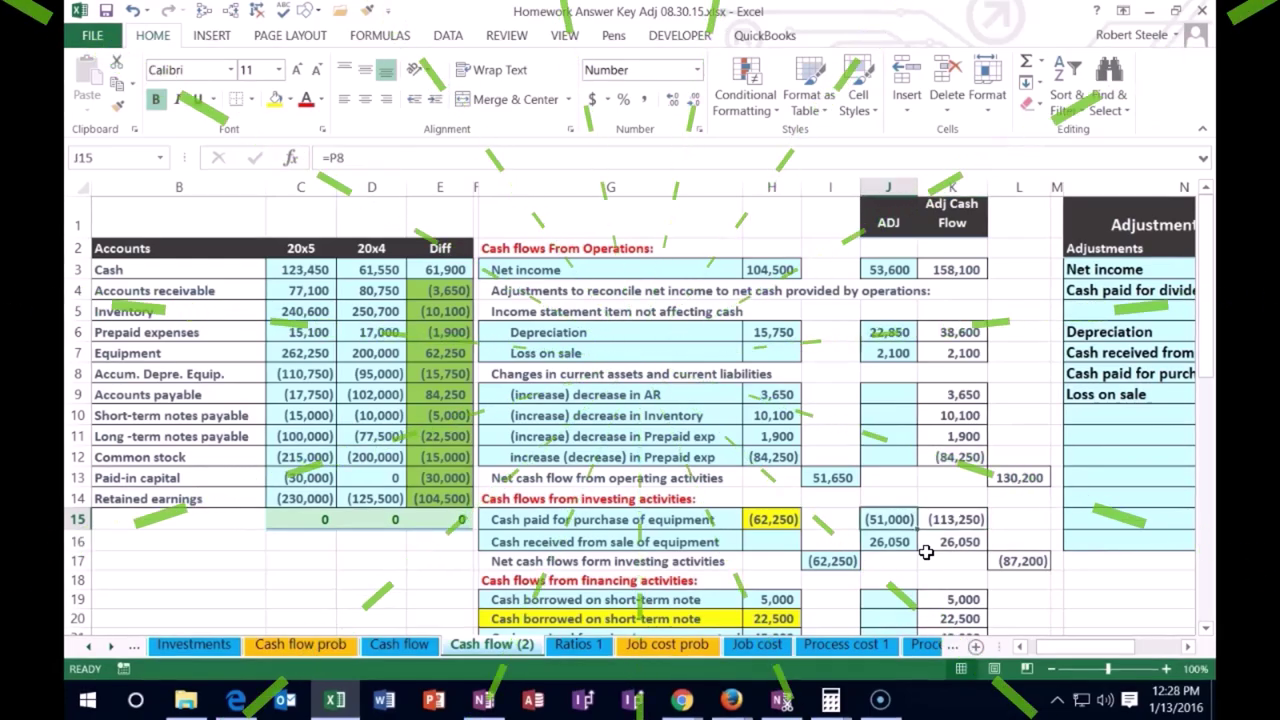
key("Home")
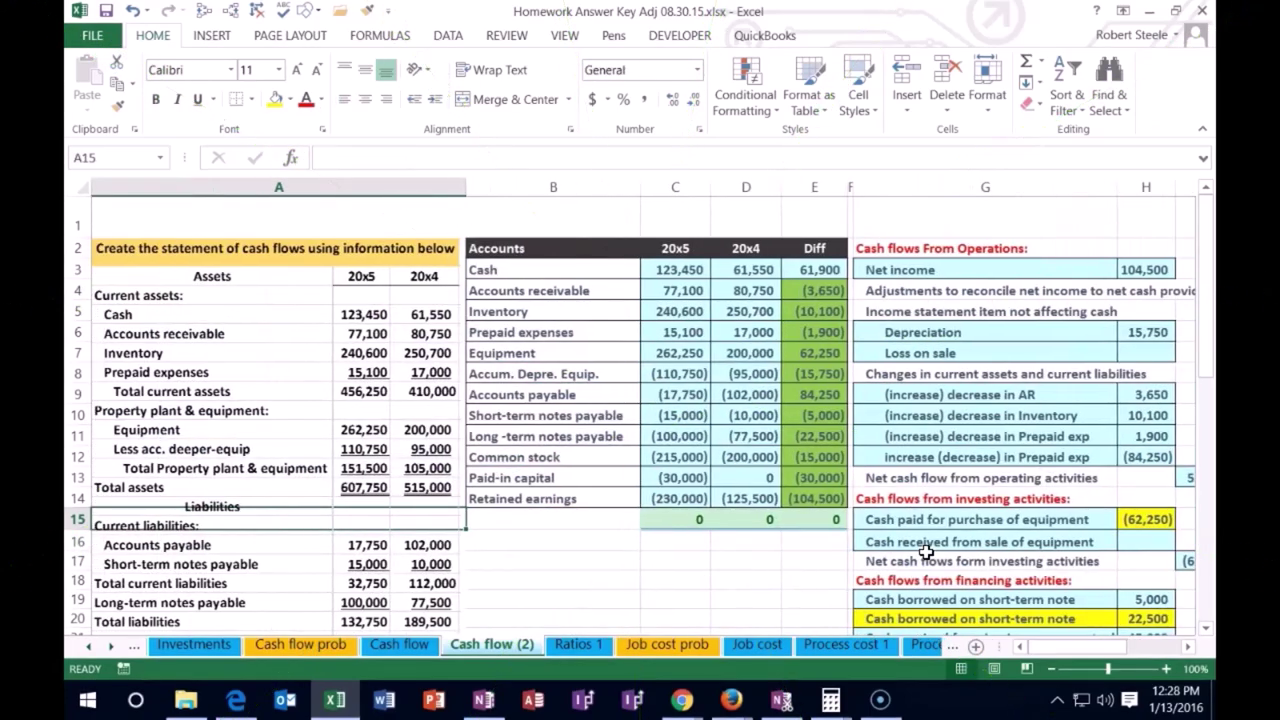
scroll(726, 543, "down", 7)
scroll(677, 543, "down", 3)
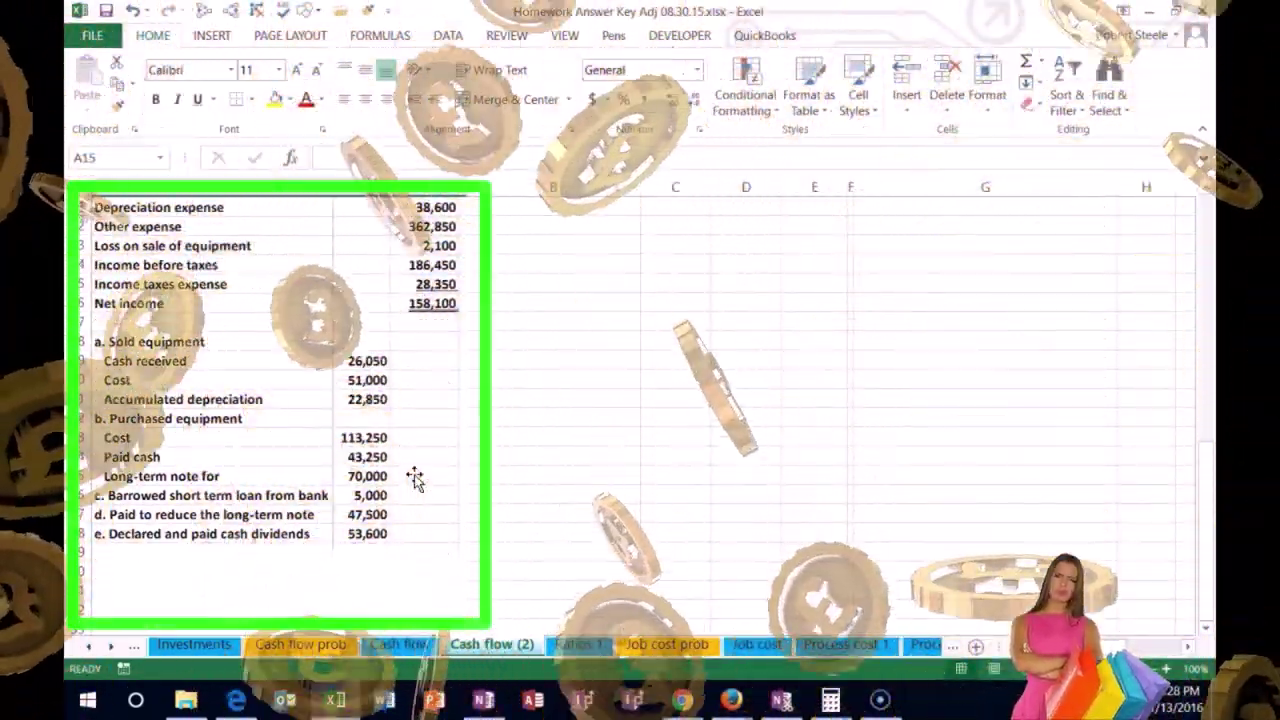
Enter Cash in row 12 of the Journal Entry table with a credit of -43250.
left_click(711, 248)
key("Right")
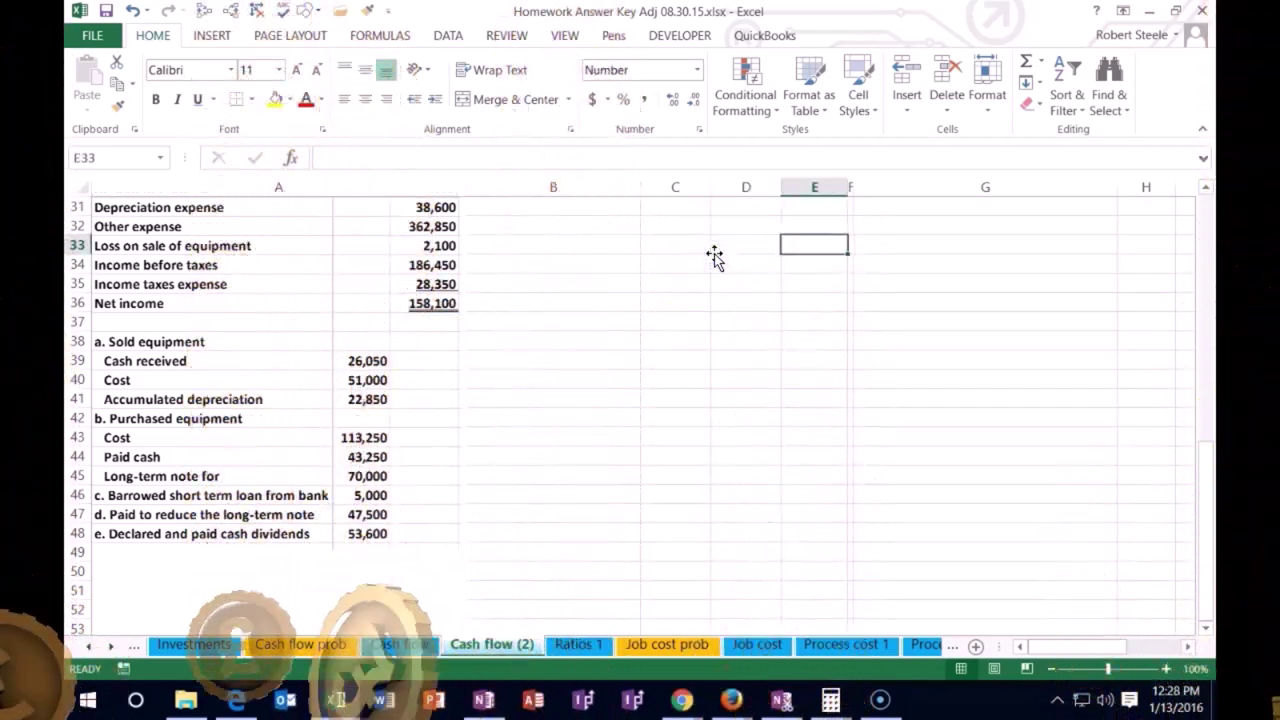
key("Right")
key("Right")
key("Right")
key("Right")
key("Right")
key("Right")
key("Right")
key("Right")
key("Right")
key("Right")
key("Right")
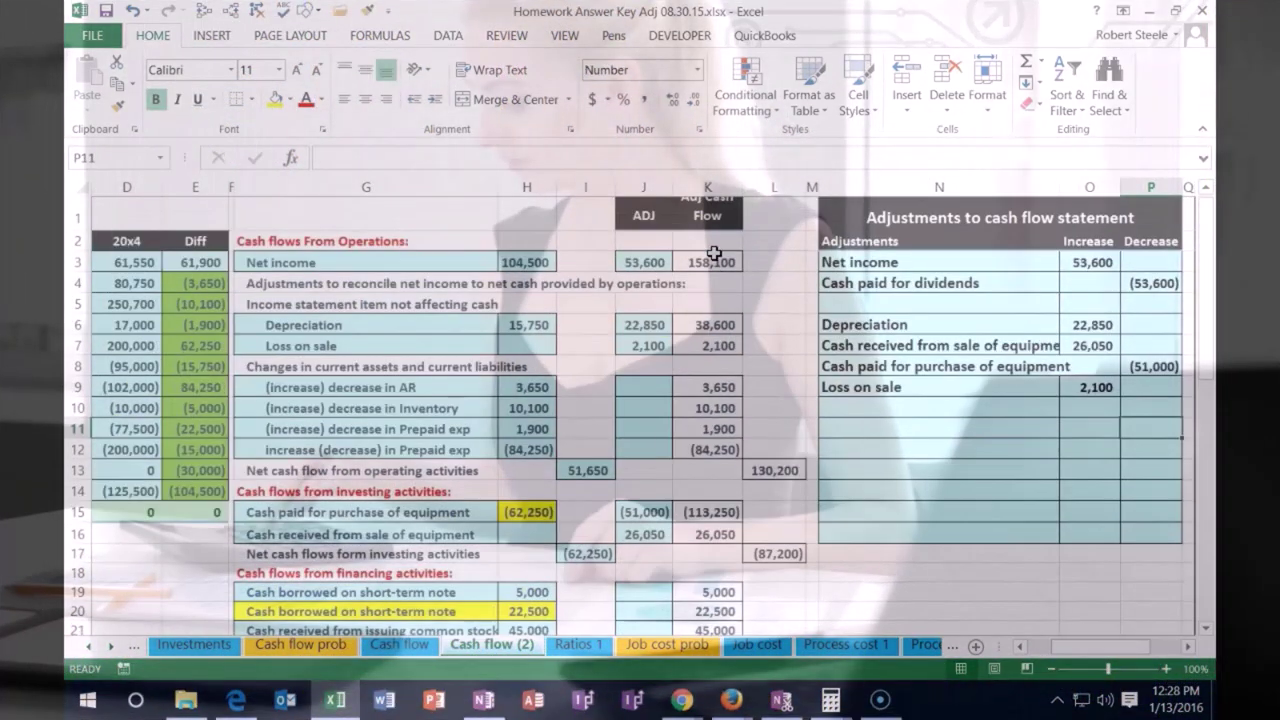
key("Right")
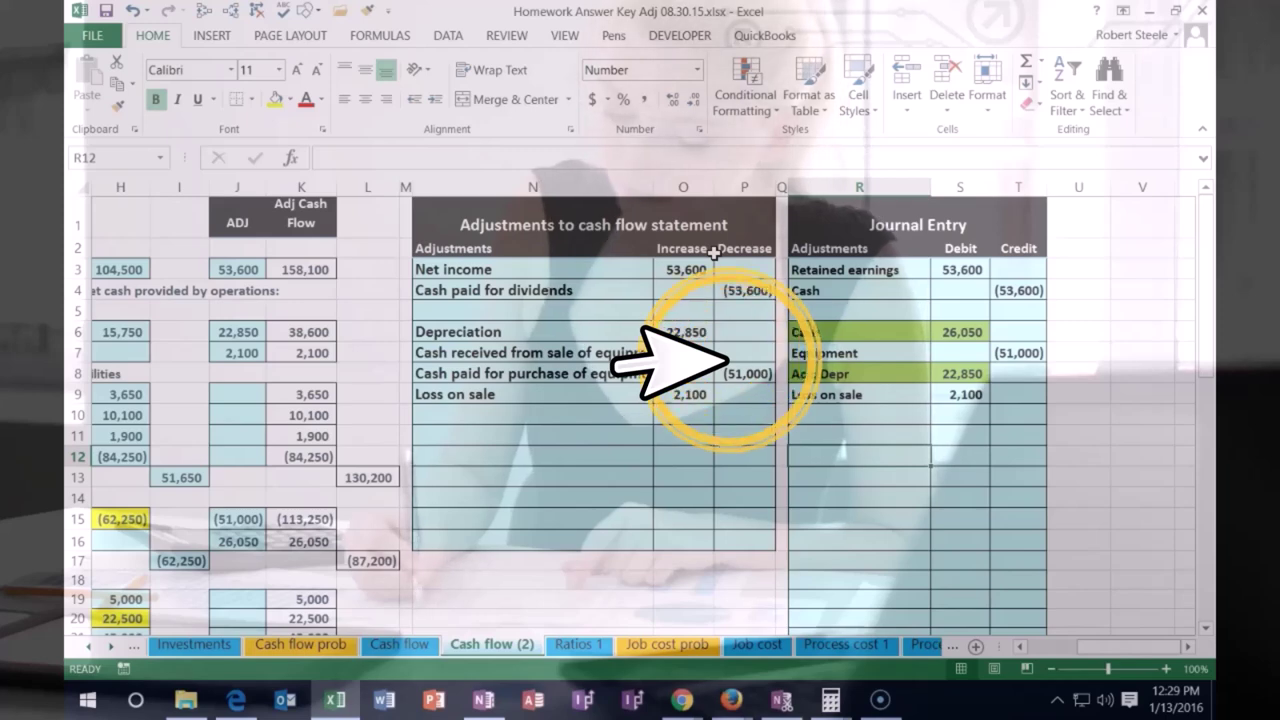
key("Down")
type("C")
key("Tab")
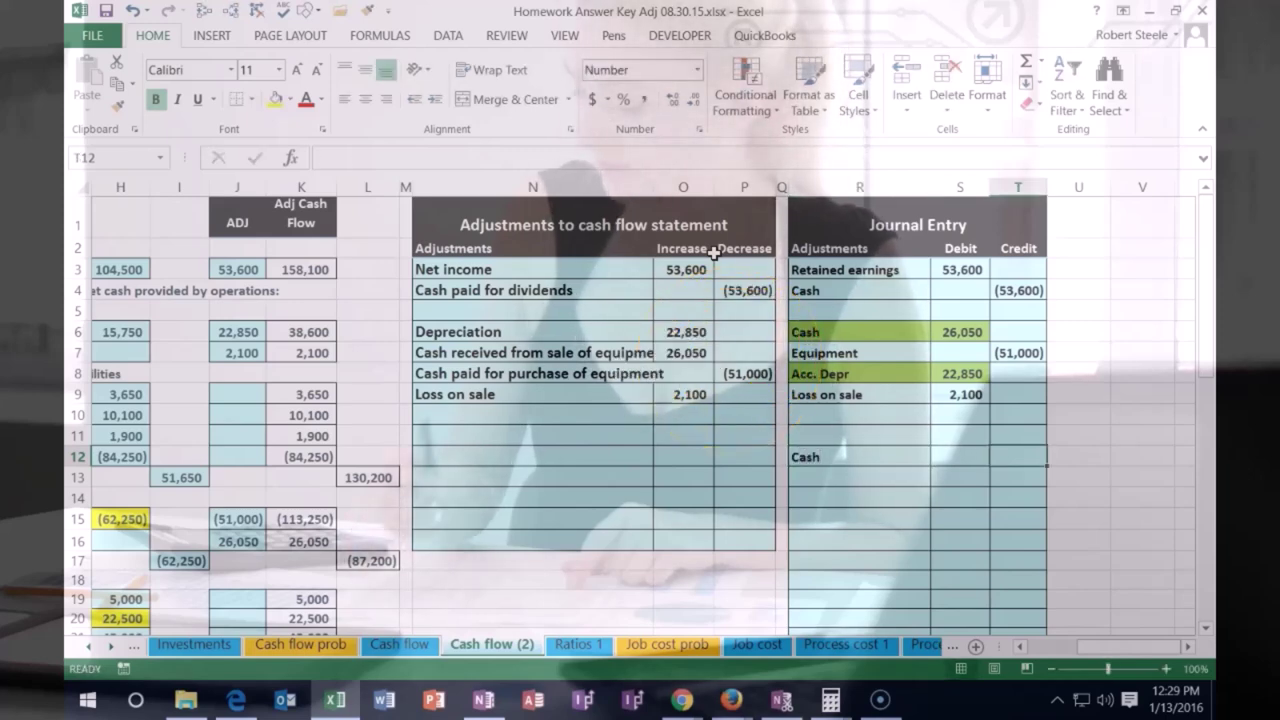
type("-43250")
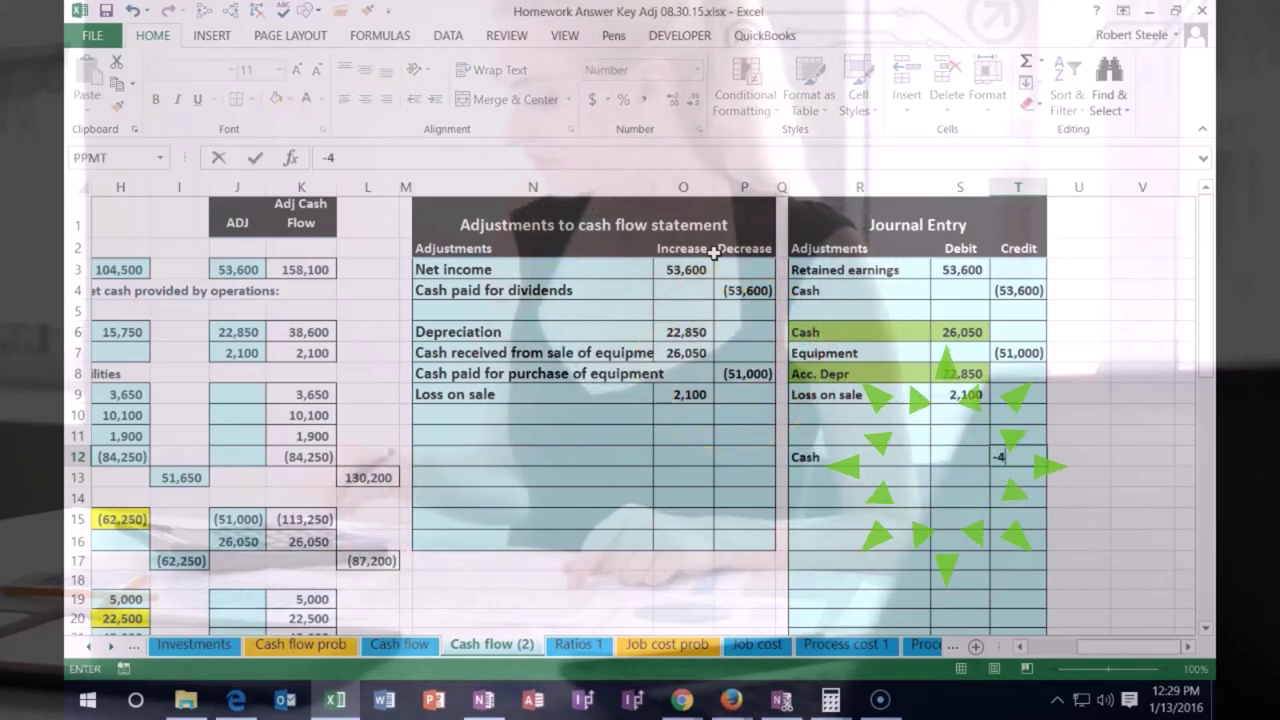
key("Return")
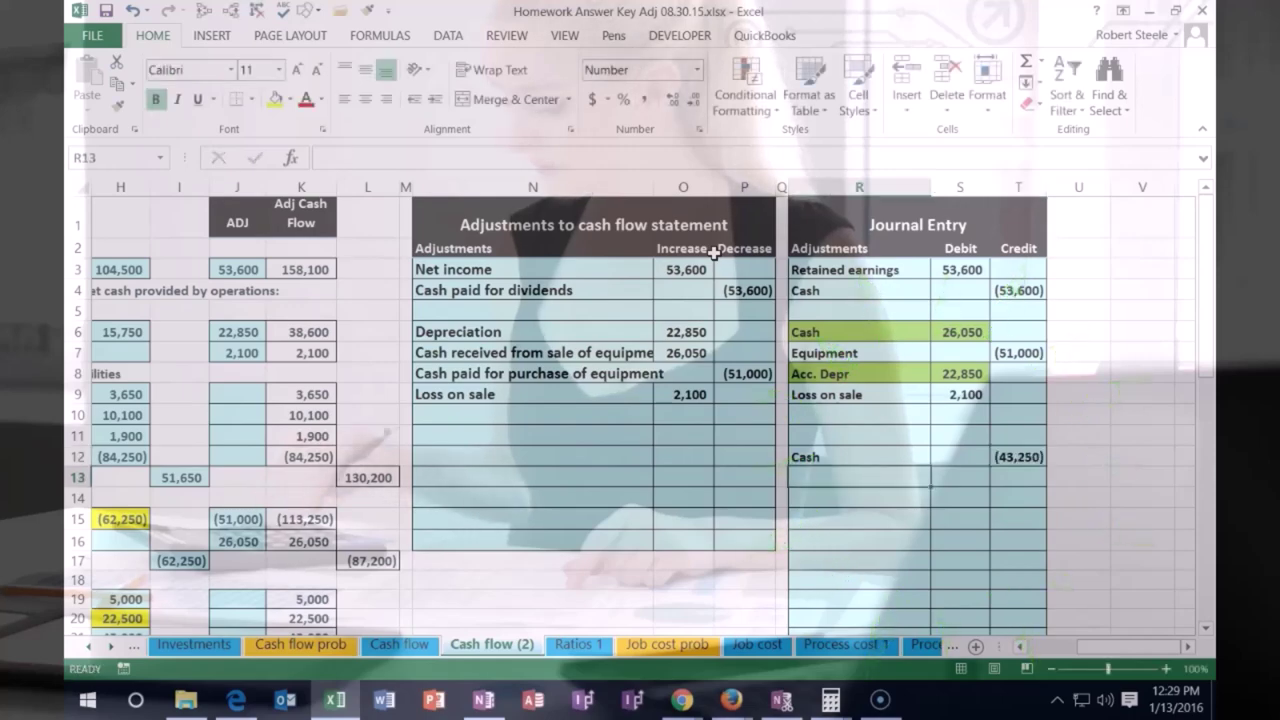
Enter Equipment in row 11 above the Cash line of the journal entry with a debit of 113250.
key("Up")
key("Up")
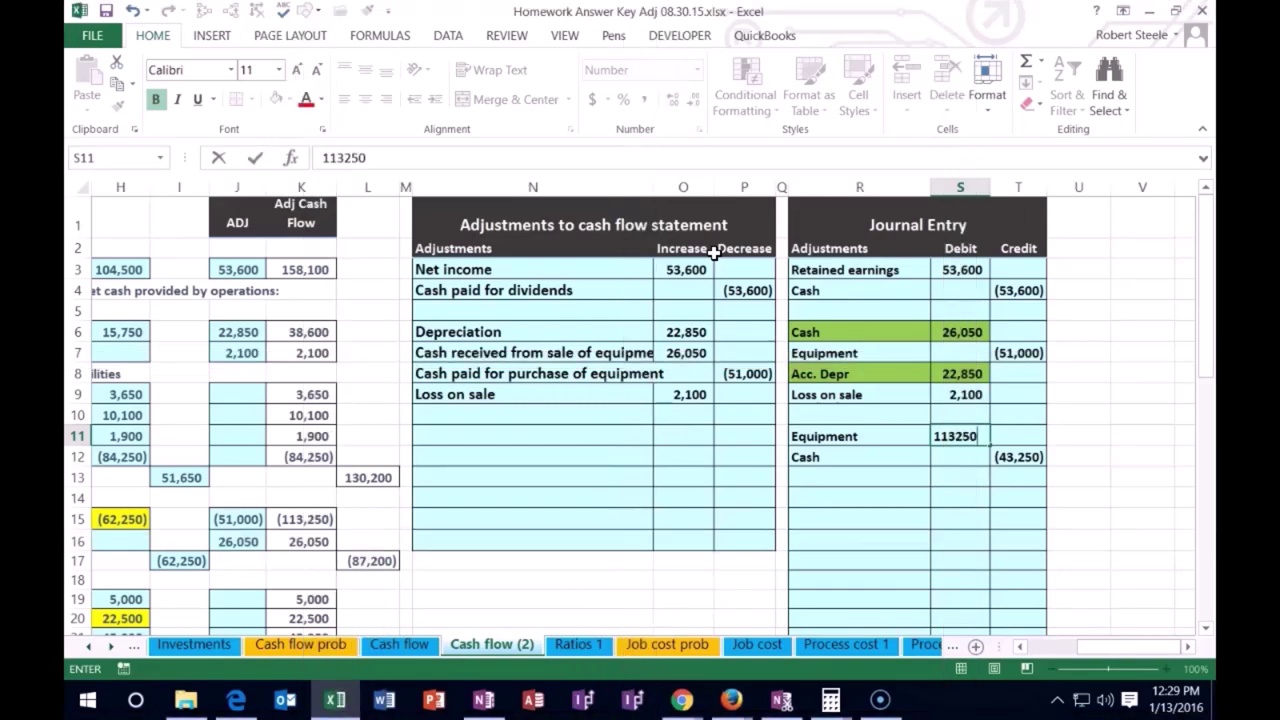
key("Return")
Add Long-term notes payable below Cash and credit it with the negative sum of the Equipment debit and Cash credit.
key("Left")
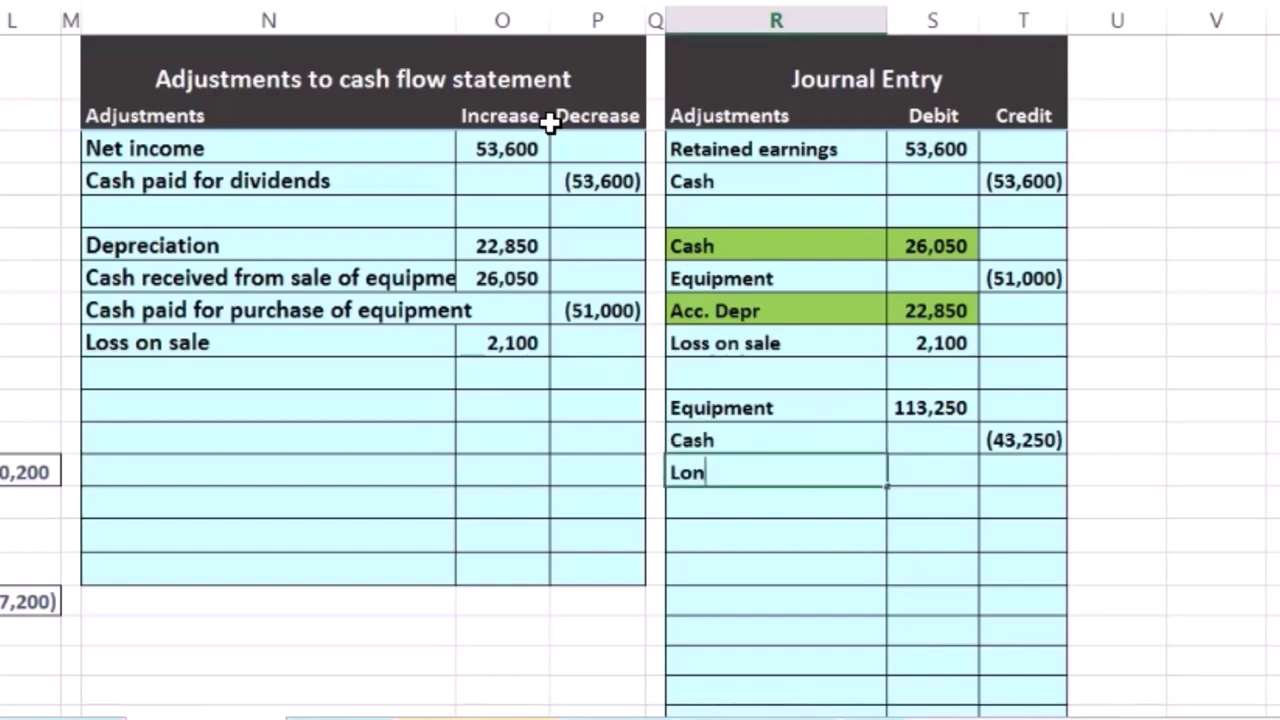
type("Long-term noted")
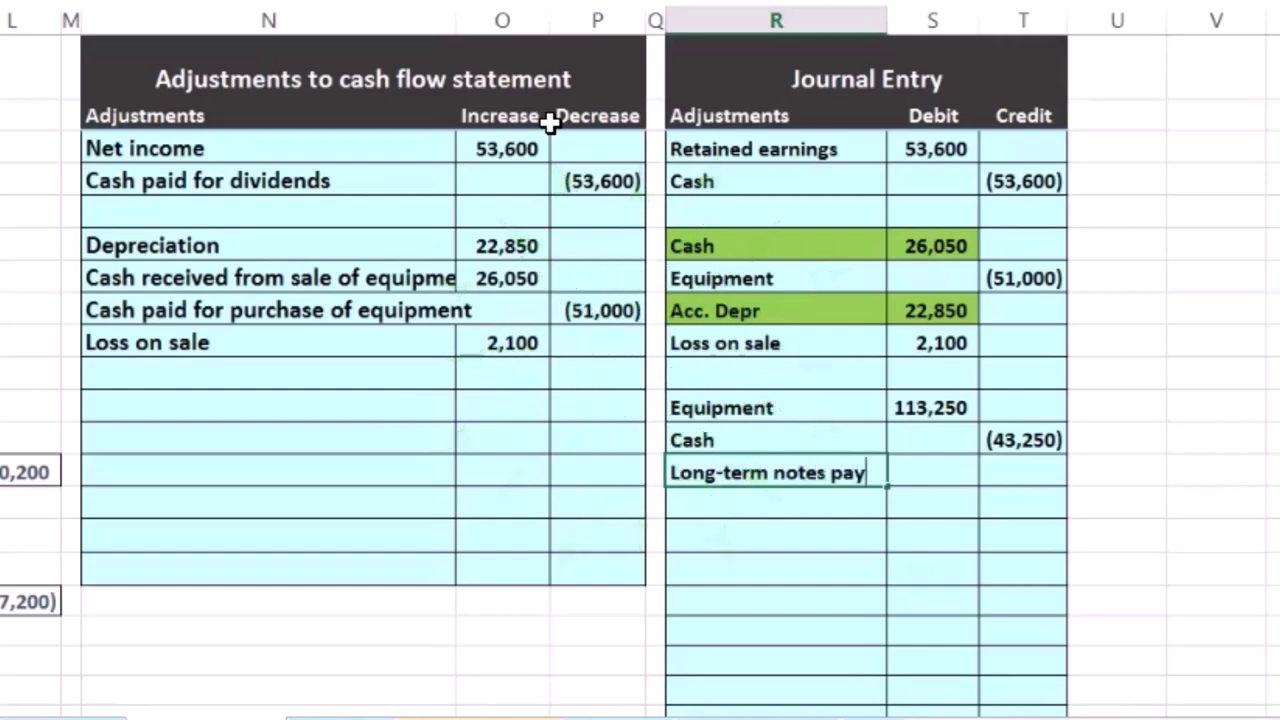
type(" payable")
key("Tab")
key("Tab")
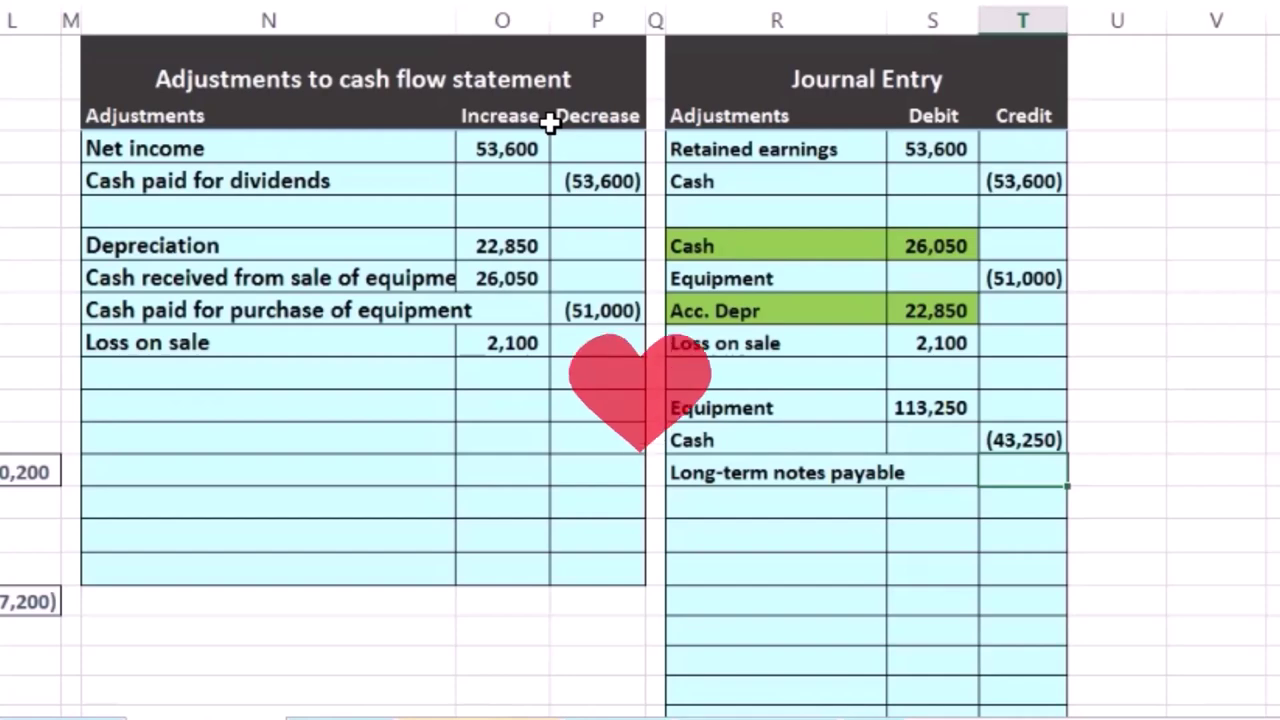
type("-sum(")
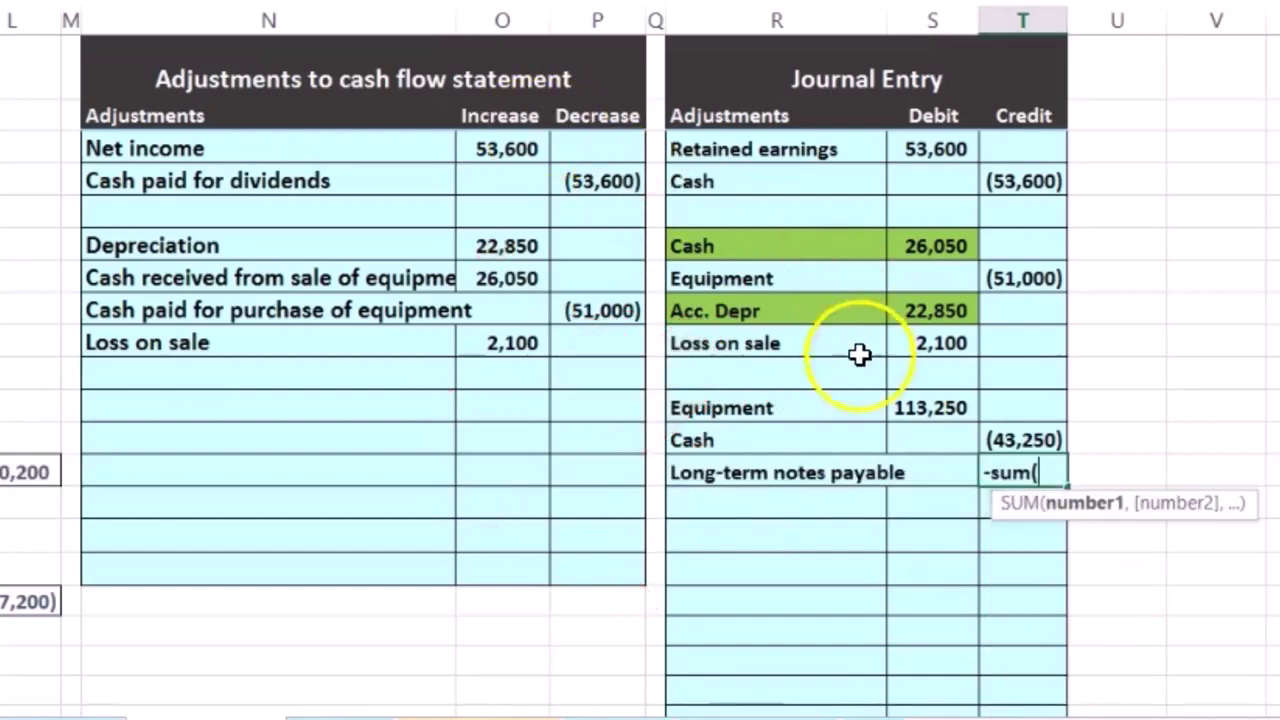
left_click_drag(917, 408, 1001, 428)
key("Return")
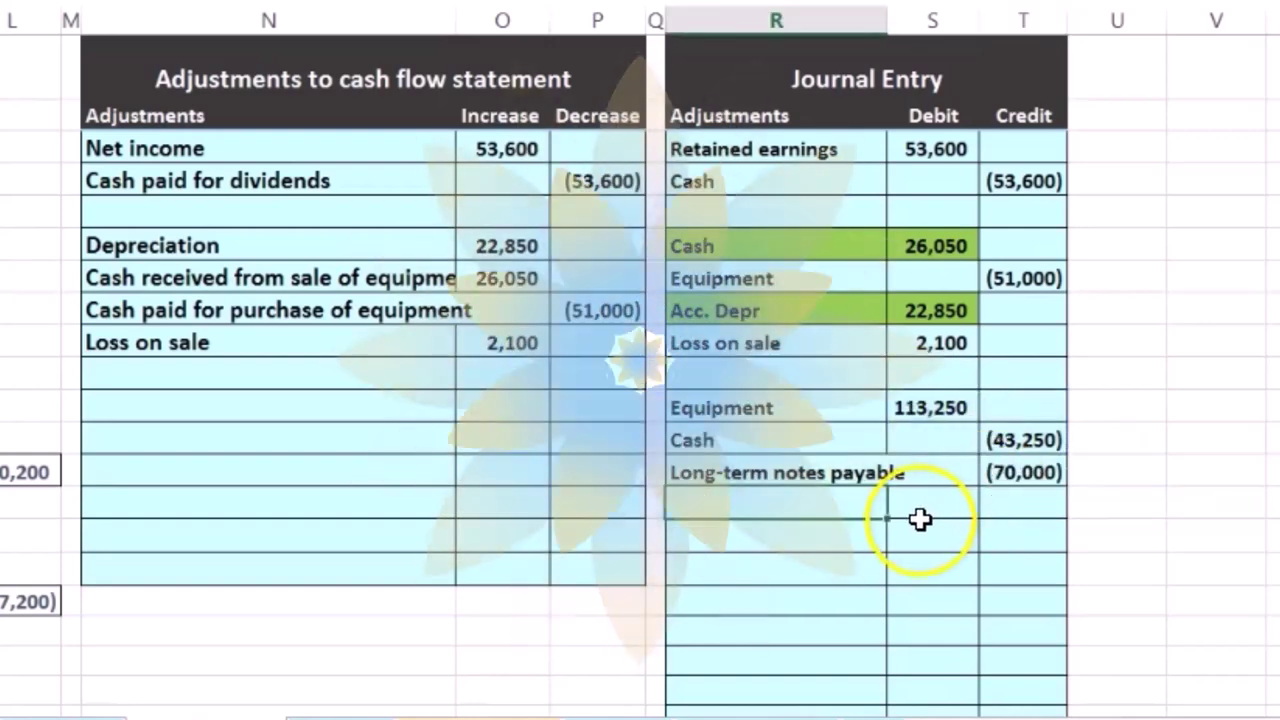
Add a Cash paid for purchase of equipment adjustment in row 11 of the adjustments table with an Increase of 70,000.
left_click(787, 477)
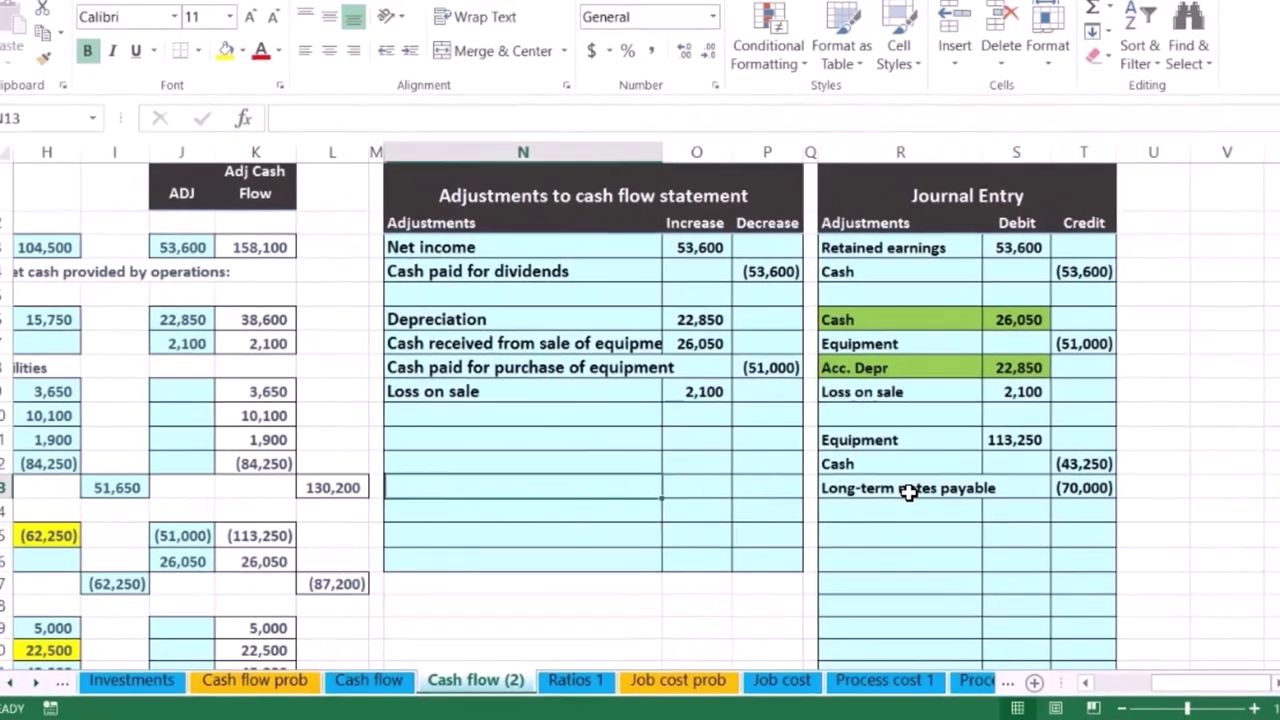
key("Left")
key("Left")
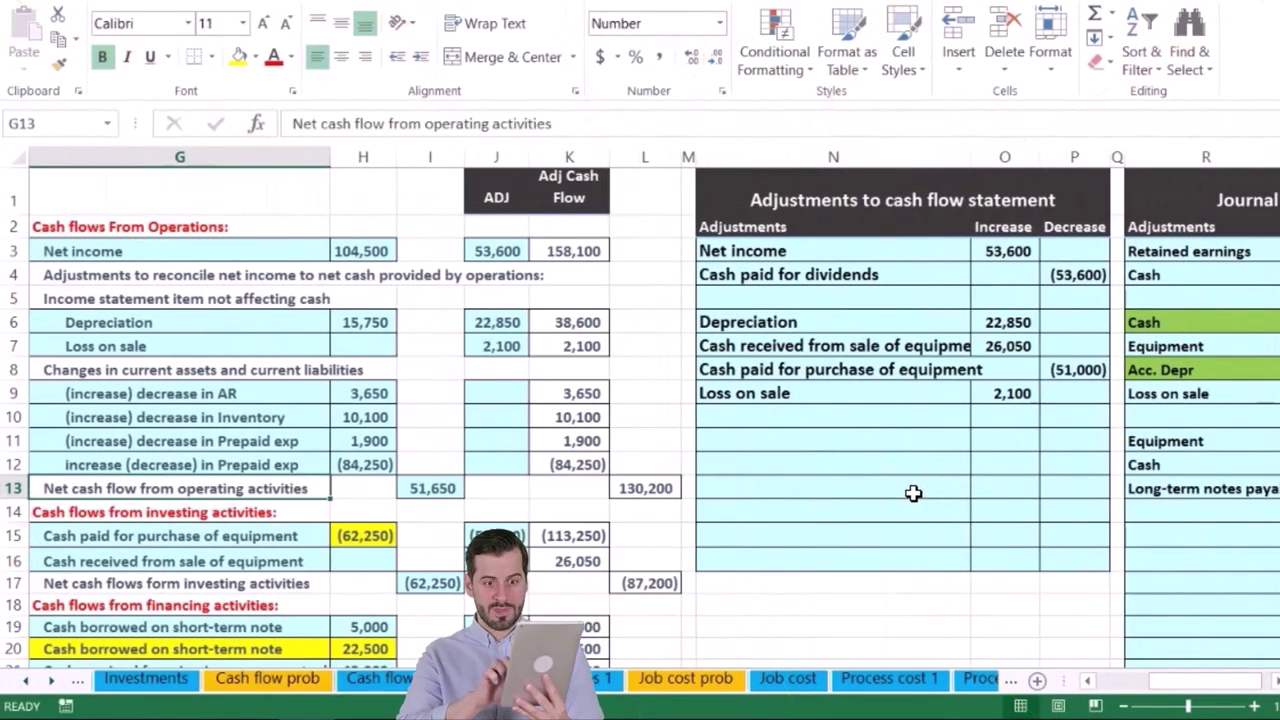
scroll(765, 533, "down", 1)
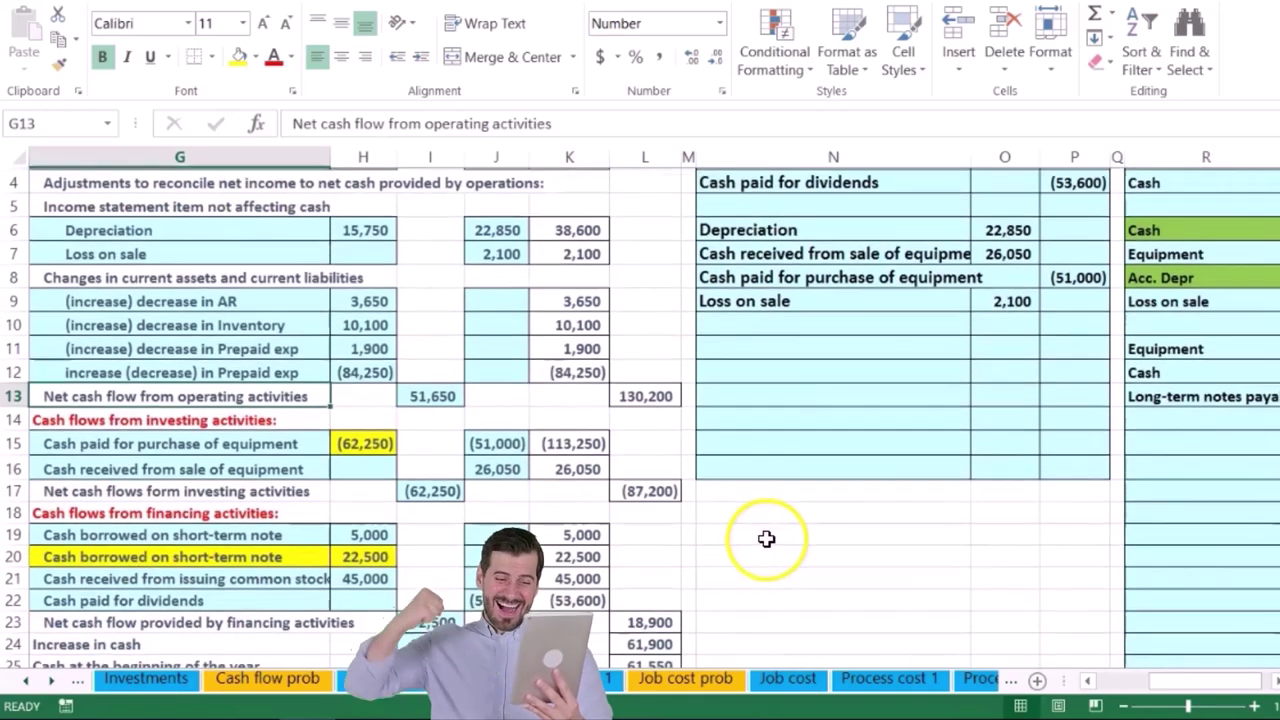
left_click(578, 441)
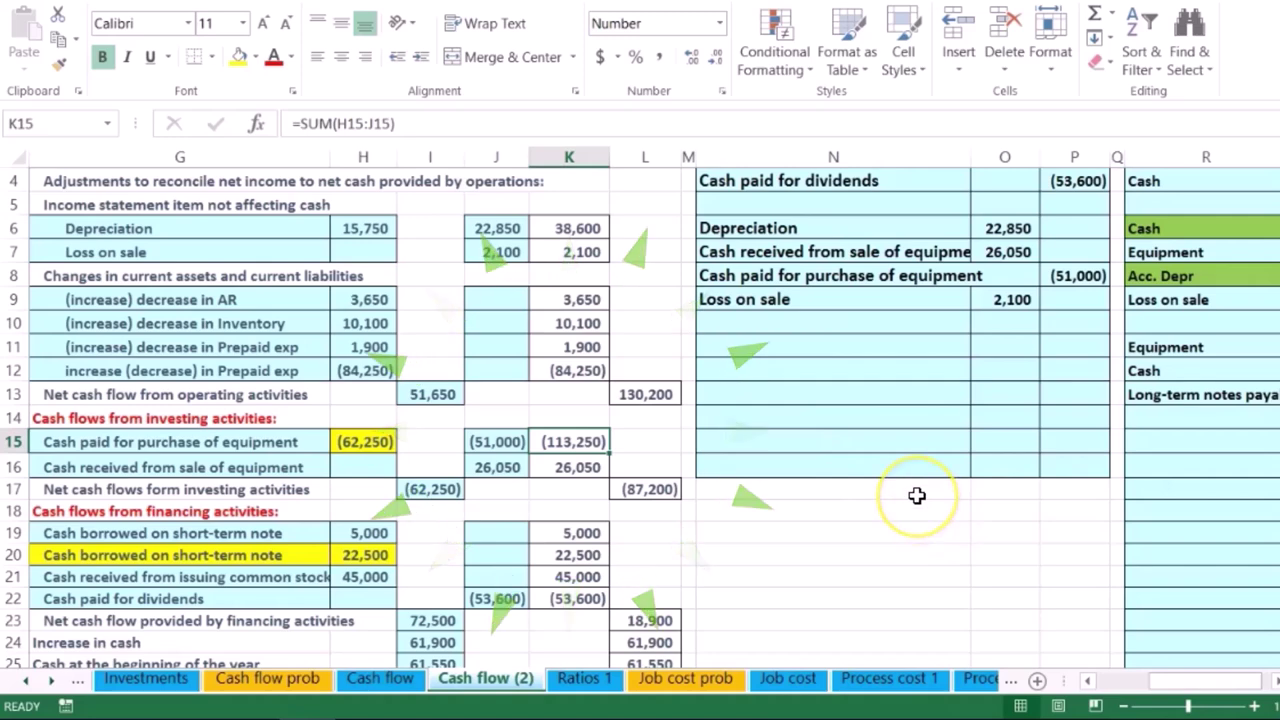
key("Right")
key("Right")
key("Right")
key("Right")
key("Right")
key("Up")
key("Up")
key("Right")
key("Right")
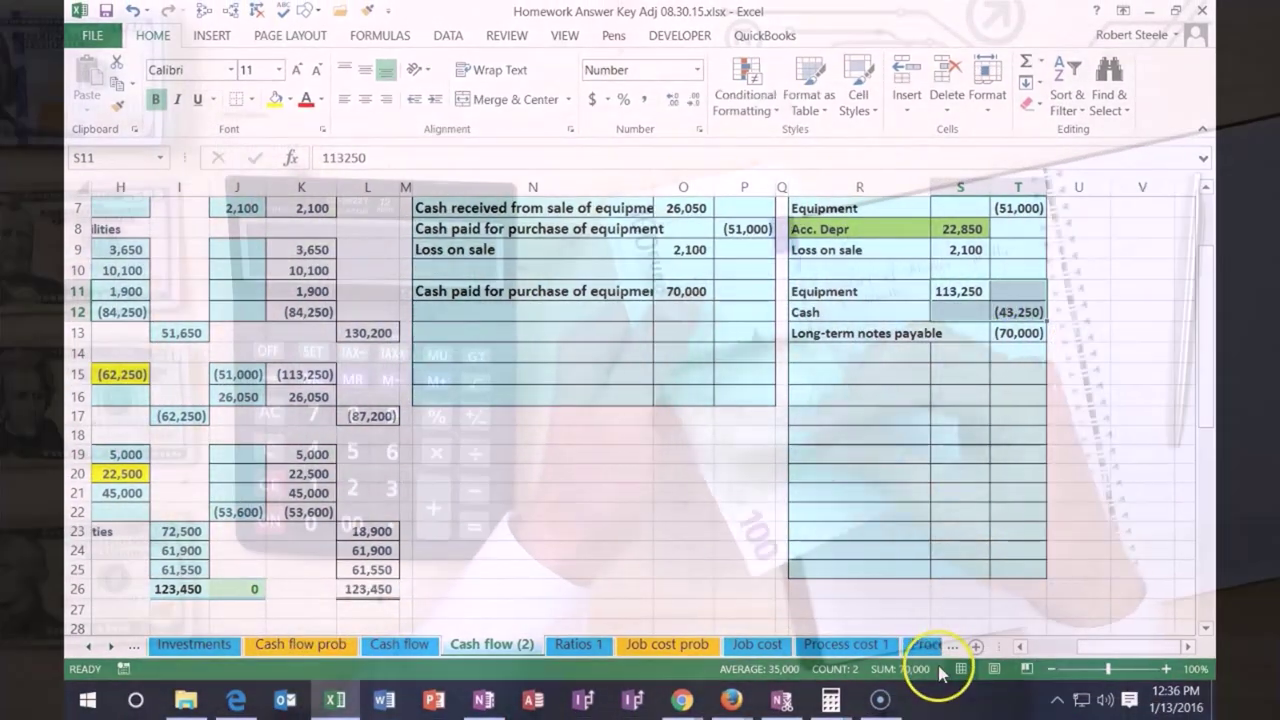
Extend the ADJ formula of the Cash paid for purchase of equipment row to P8 plus the new adjustment in O11.
left_click(549, 314)
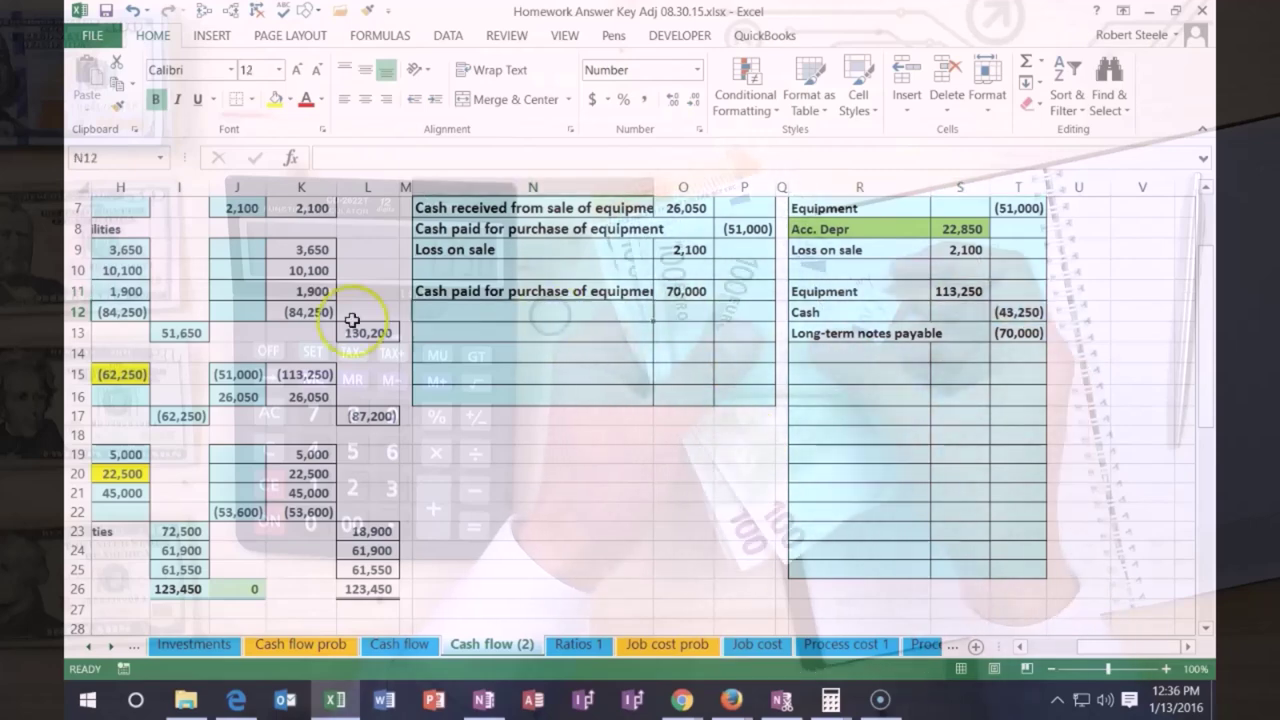
left_click(352, 320)
key("Left")
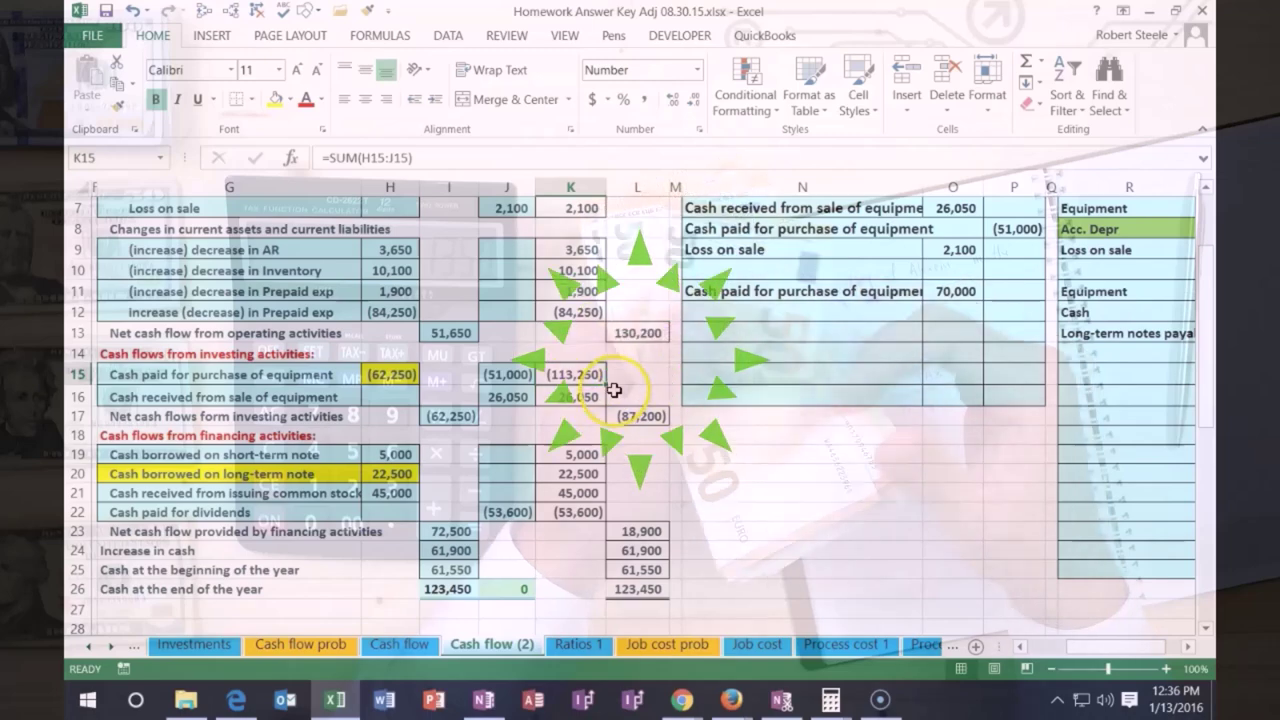
left_click(406, 374)
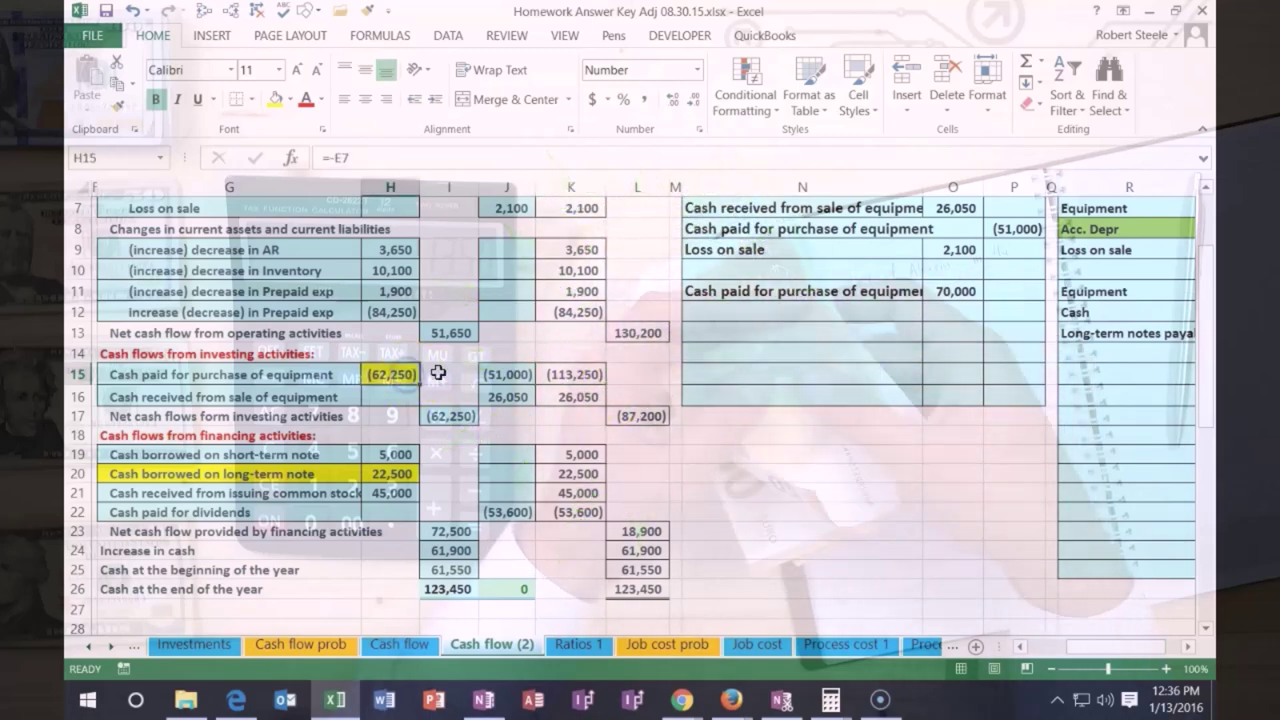
left_click(494, 375)
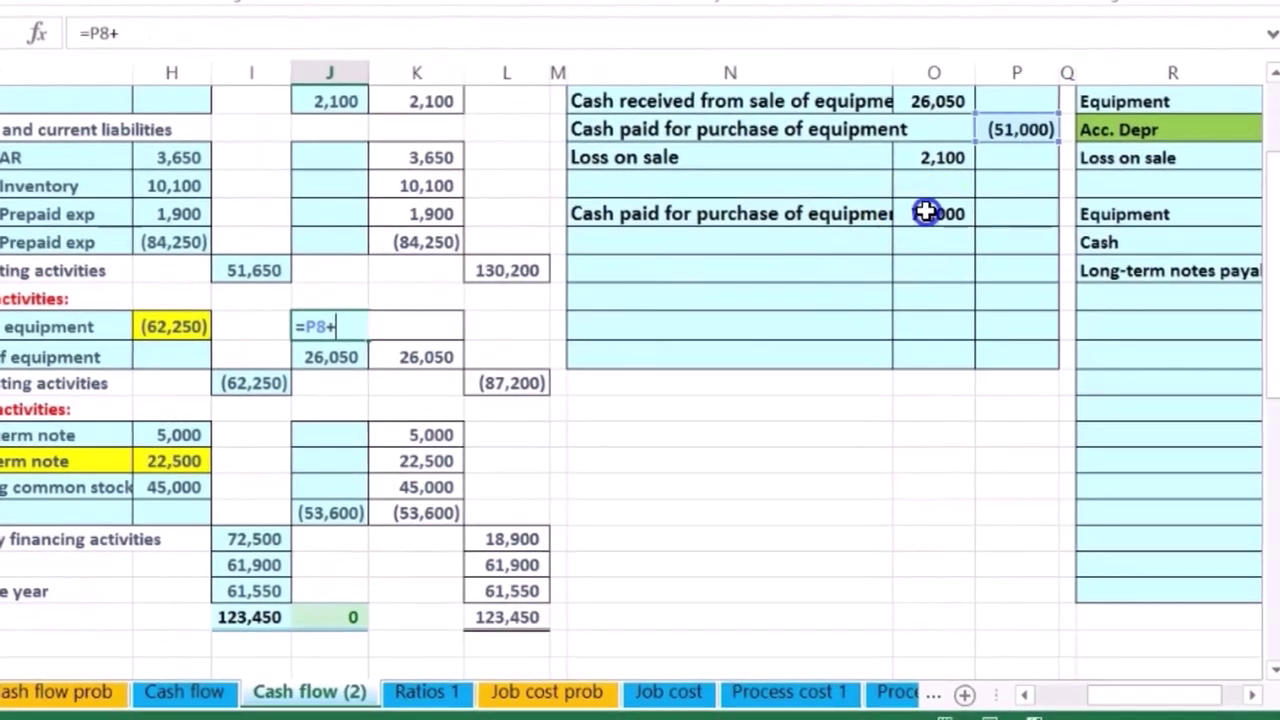
left_click(1201, 227)
key("Return")
left_click(415, 327)
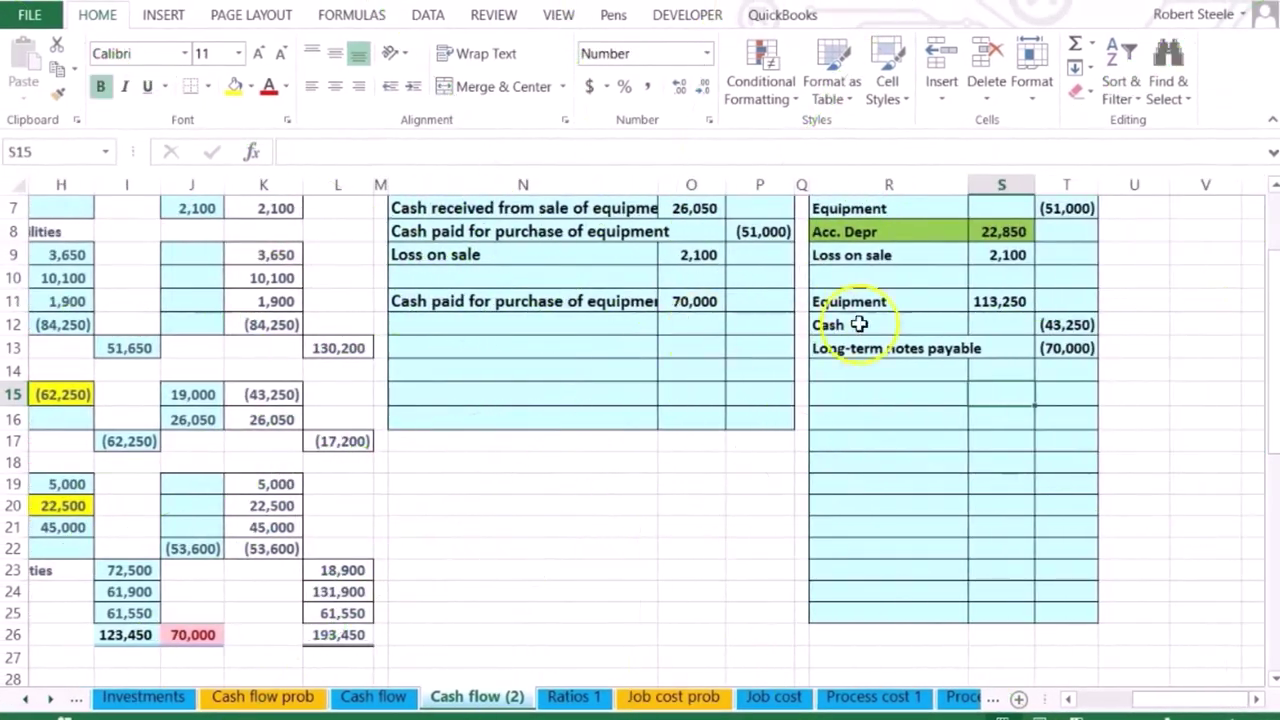
Check the equipment purchase's Cash credit and find the cash flow statement's line for borrowing on the long-term note.
left_click(1043, 327)
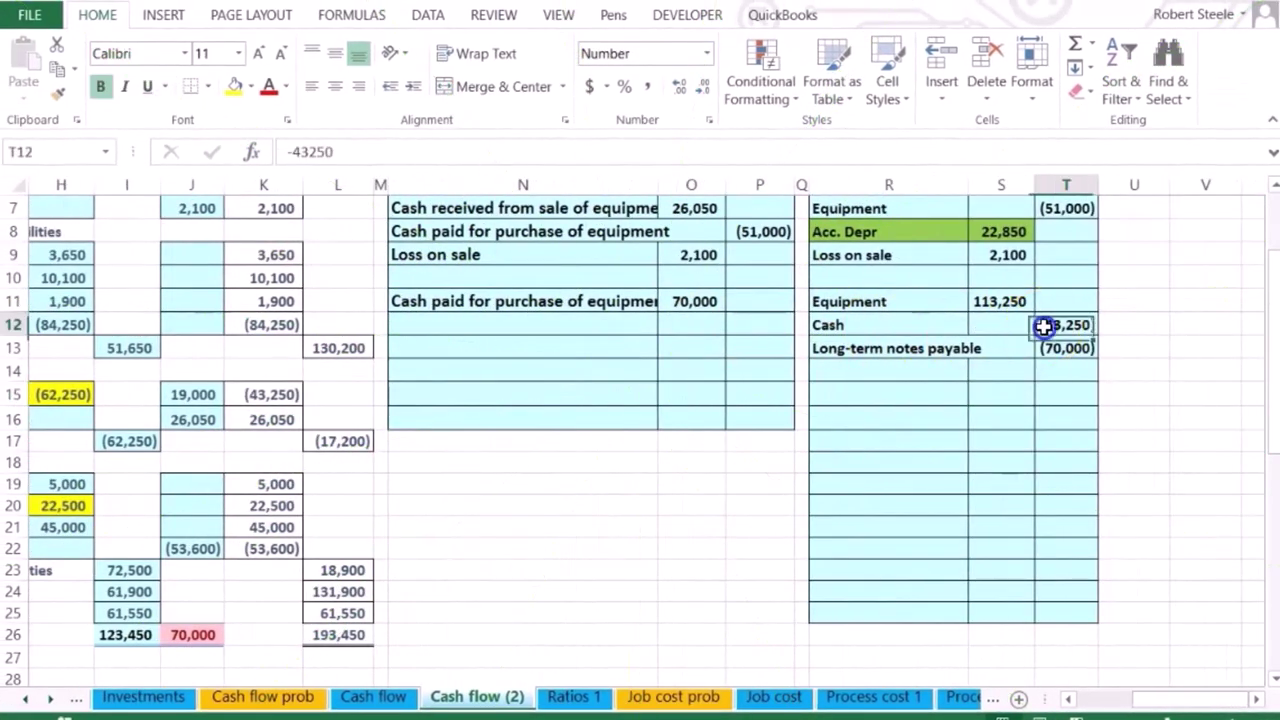
left_click(583, 322)
key("Left")
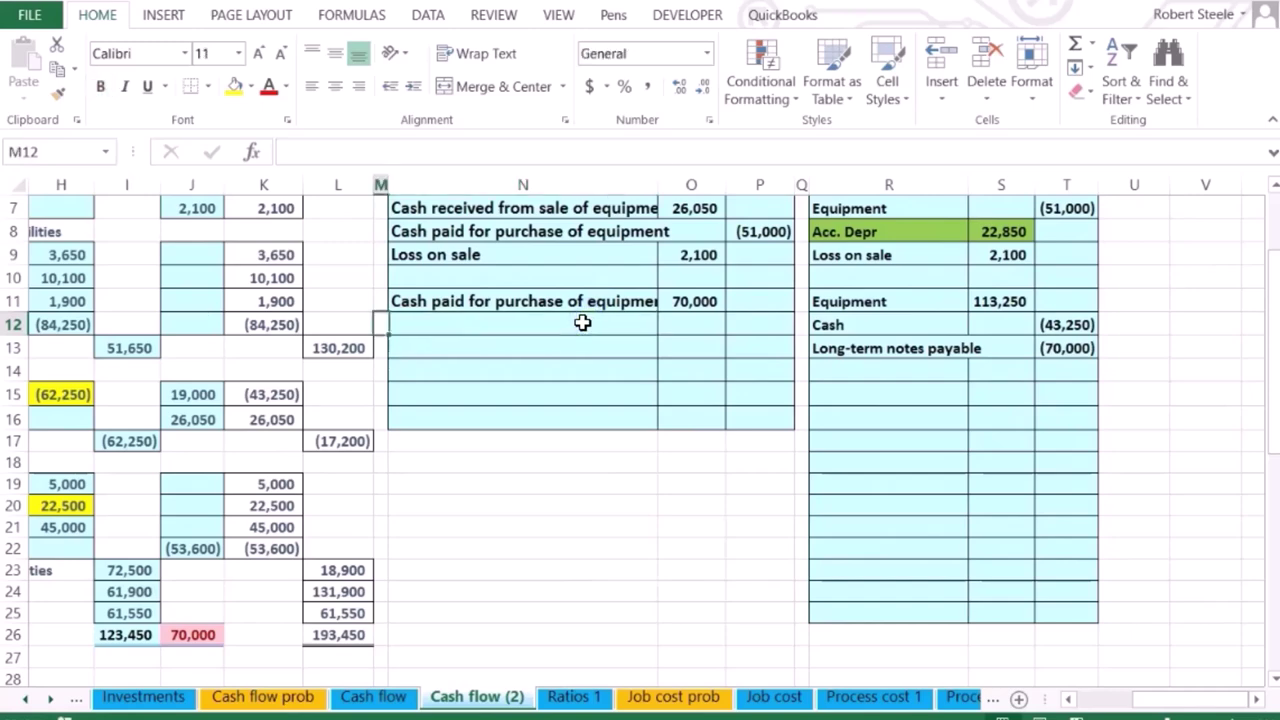
key("Left")
key("Left")
key("Left")
key("Left")
key("Left")
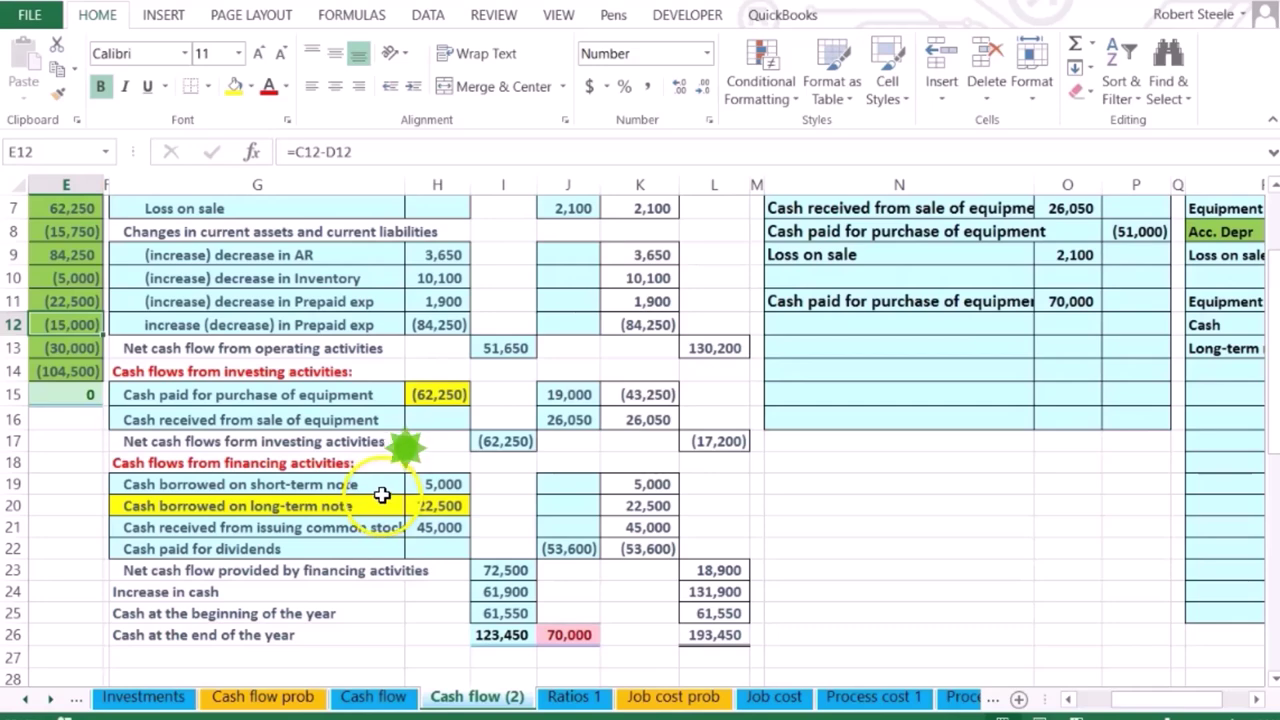
left_click(316, 511)
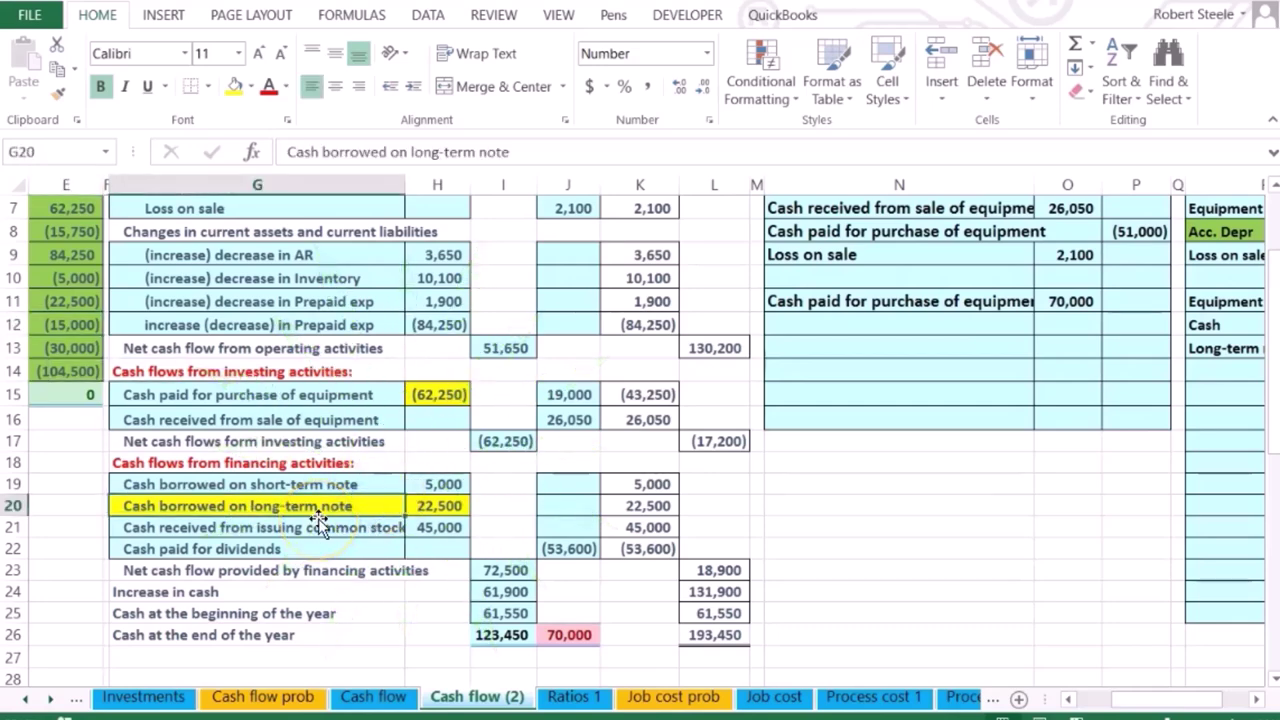
Trace the dependents of the Long-term notes payable difference in E11 to see which cash flow line uses it.
key("Left")
key("Left")
key("Left")
key("Left")
key("Left")
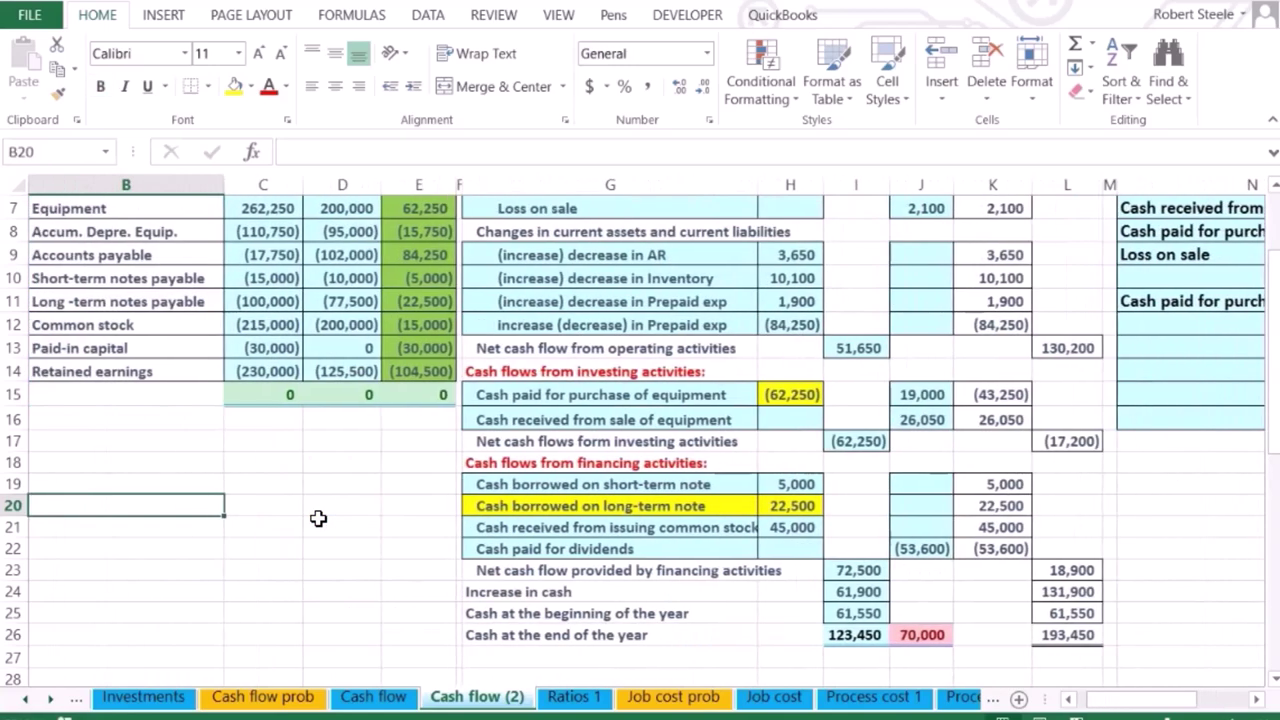
scroll(329, 492, "up", 2)
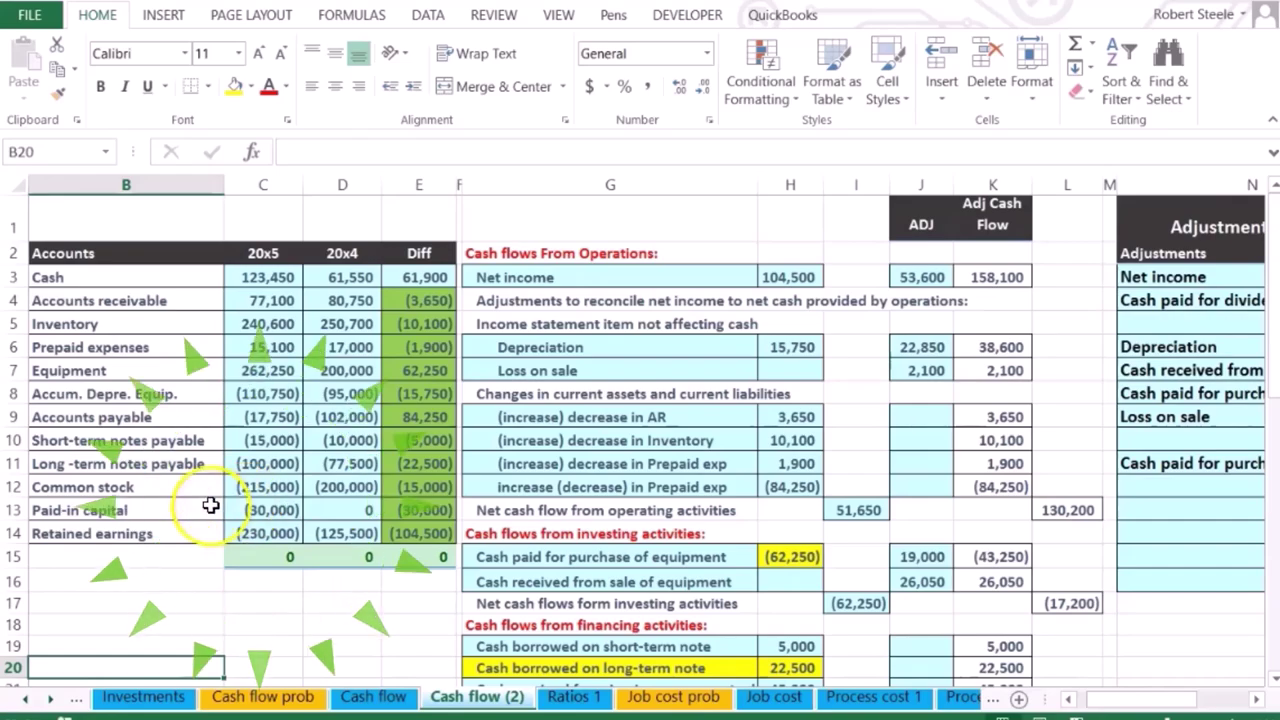
left_click(403, 461)
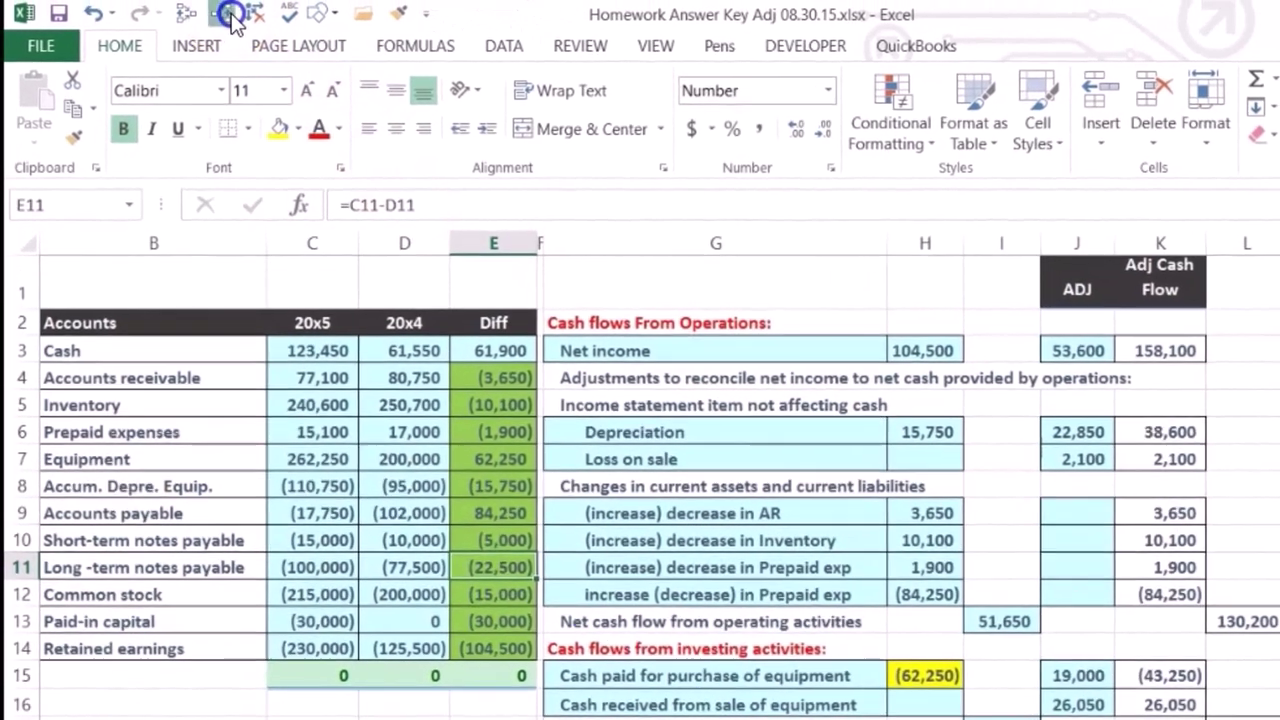
left_click(222, 14)
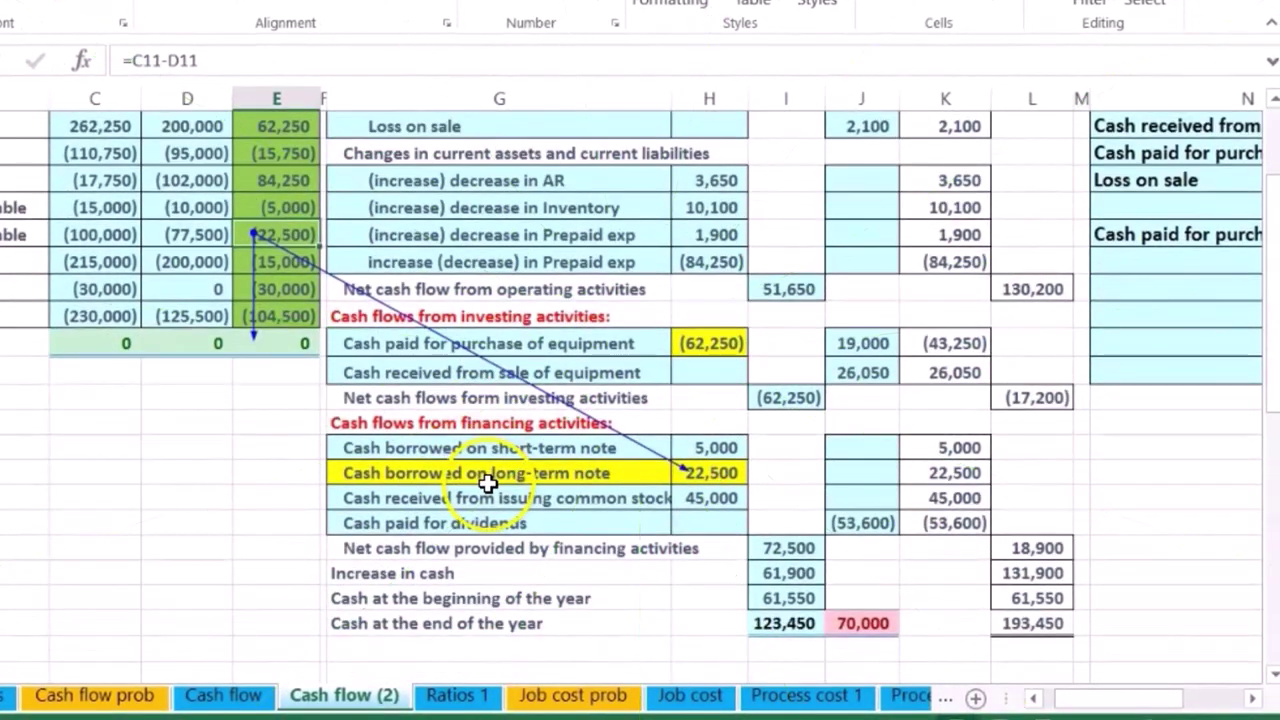
Rename the long-term note line in G20 of the financing section as Cash paid on long-term note.
left_click(475, 476)
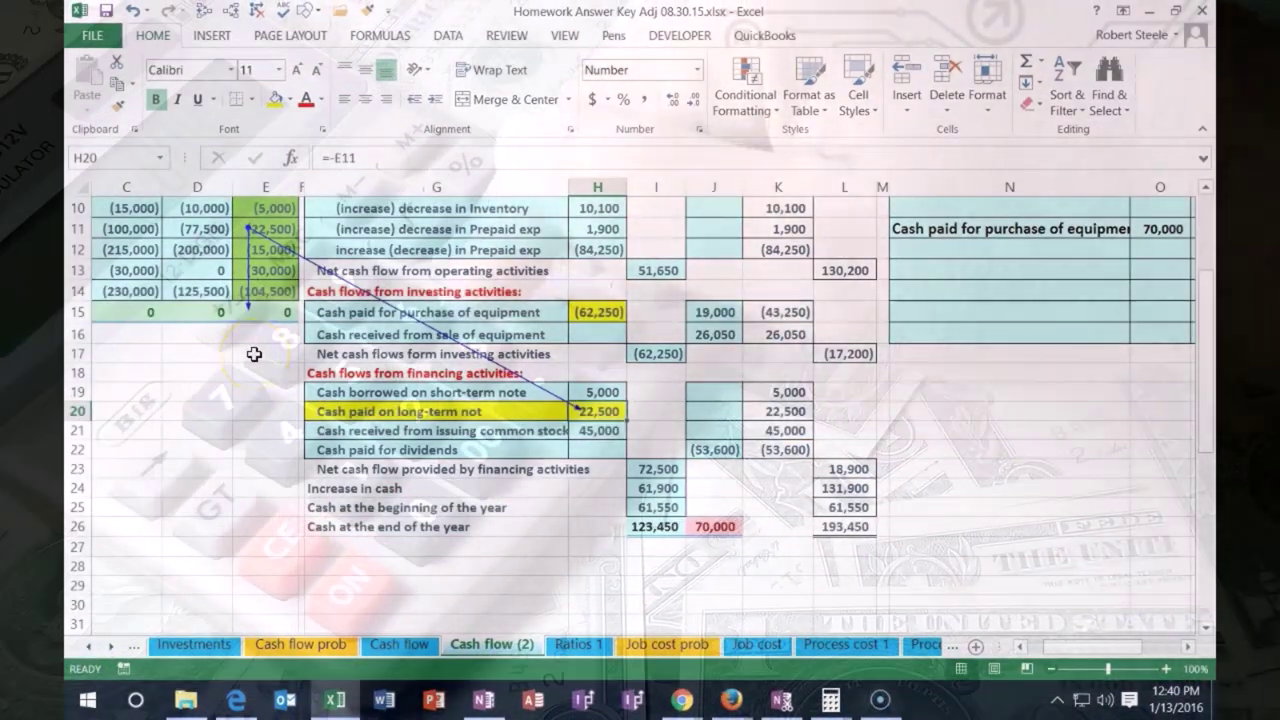
left_click(723, 410)
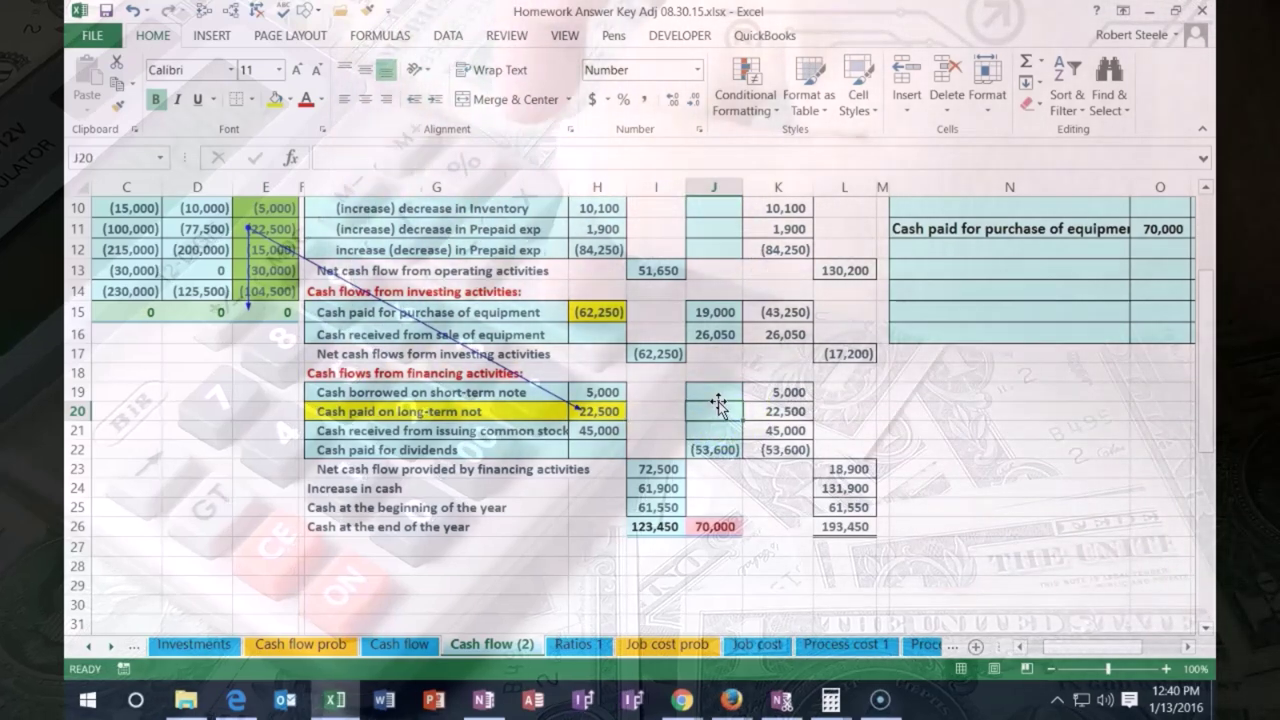
double_click(510, 411)
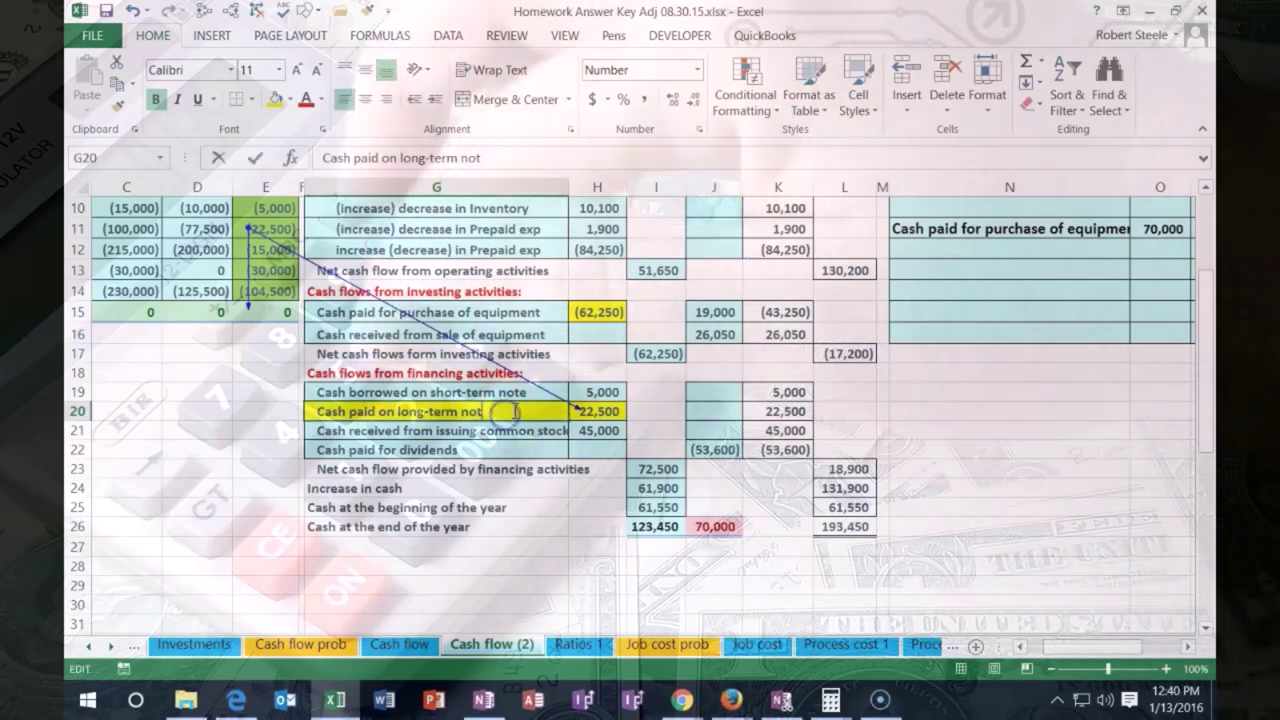
key("Return")
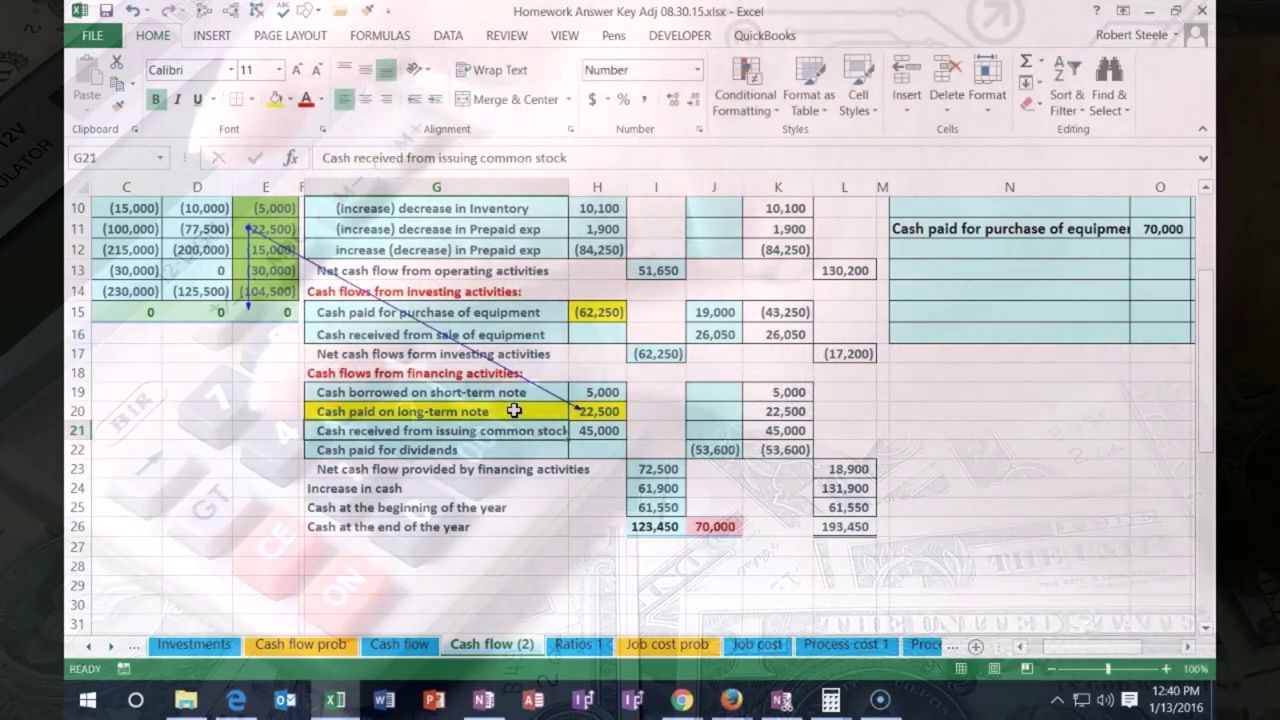
Copy the Cash paid on long-term note label from G20 into N12 of the adjustments table.
right_click(470, 412)
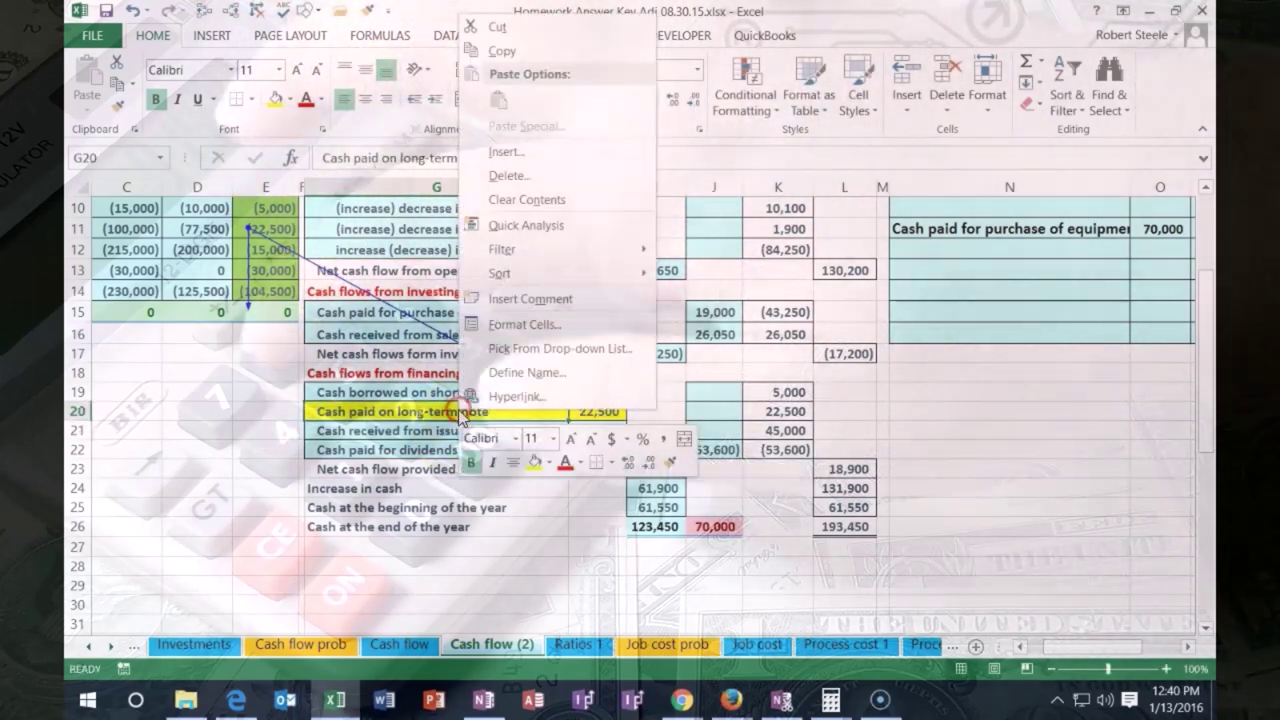
left_click(502, 52)
right_click(940, 249)
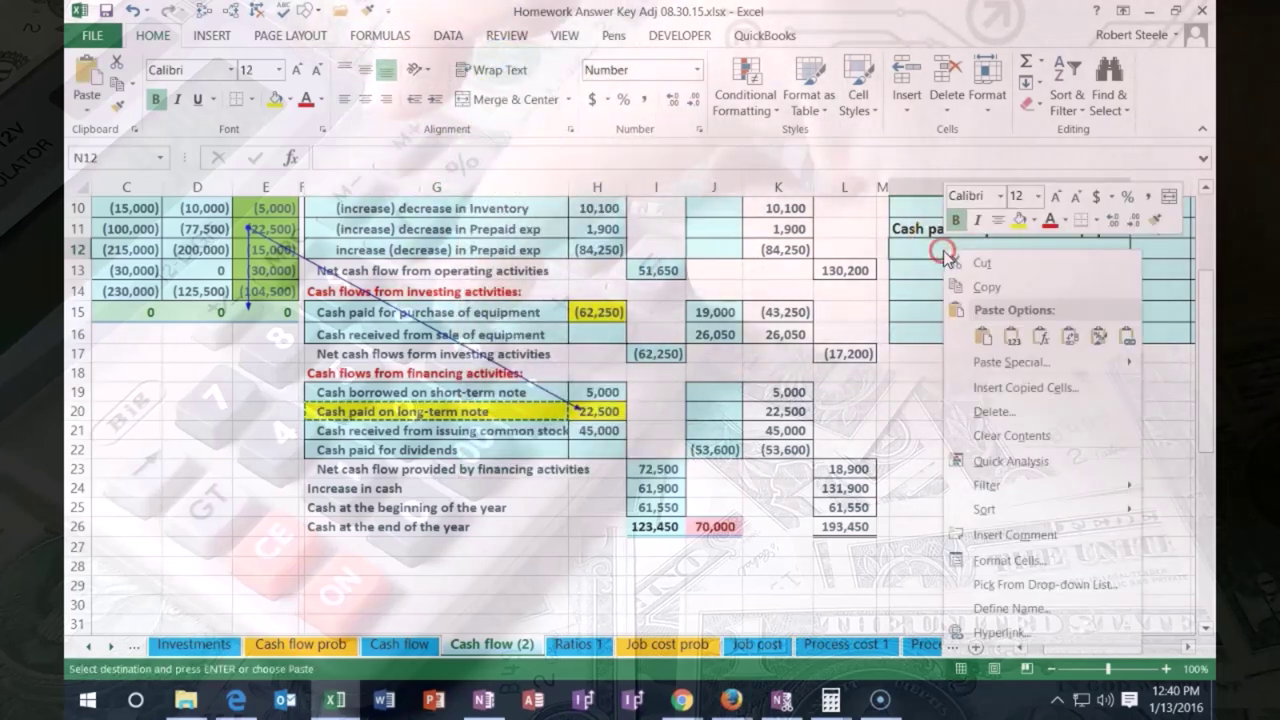
left_click(985, 288)
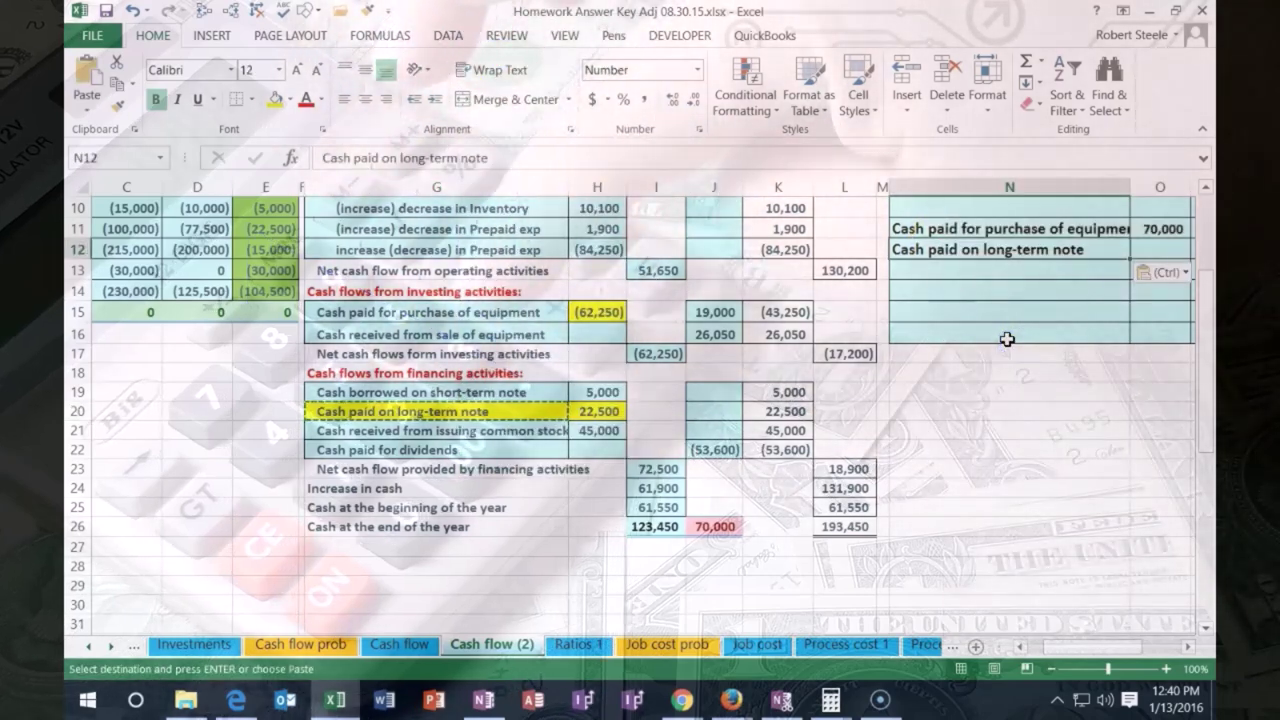
Enter the long-term note adjustment's decrease in P12 as the negative of the equipment increase in O11.
key("Right")
key("Right")
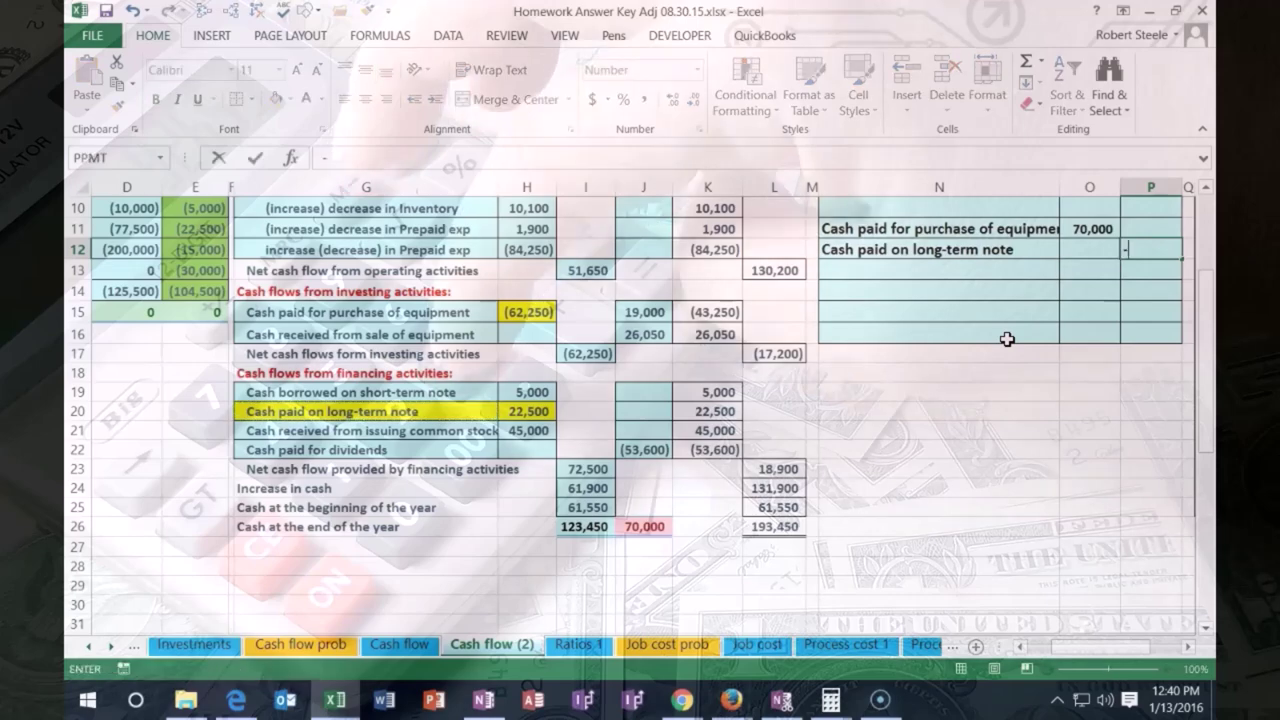
type("=-")
key("Left")
key("Up")
key("Return")
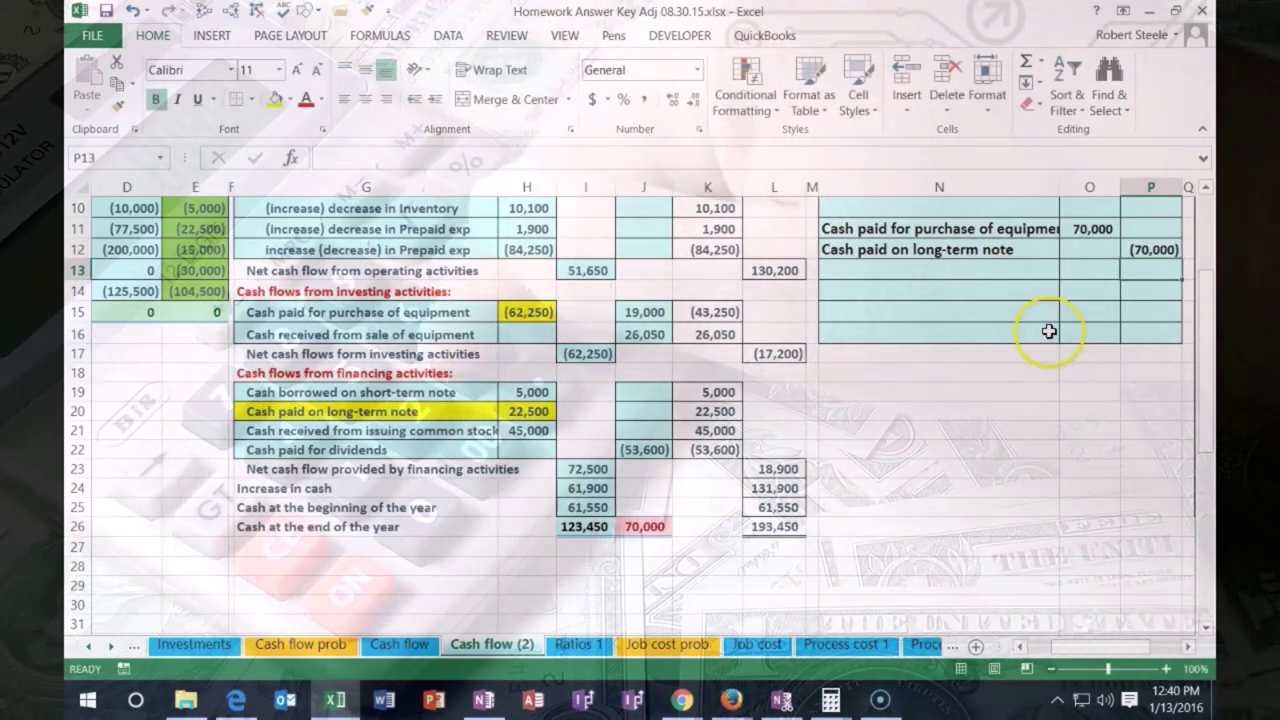
Link the adjustment cell J20 of the Cash paid on long-term note line to the decrease in P12.
scroll(898, 456, "up", 1)
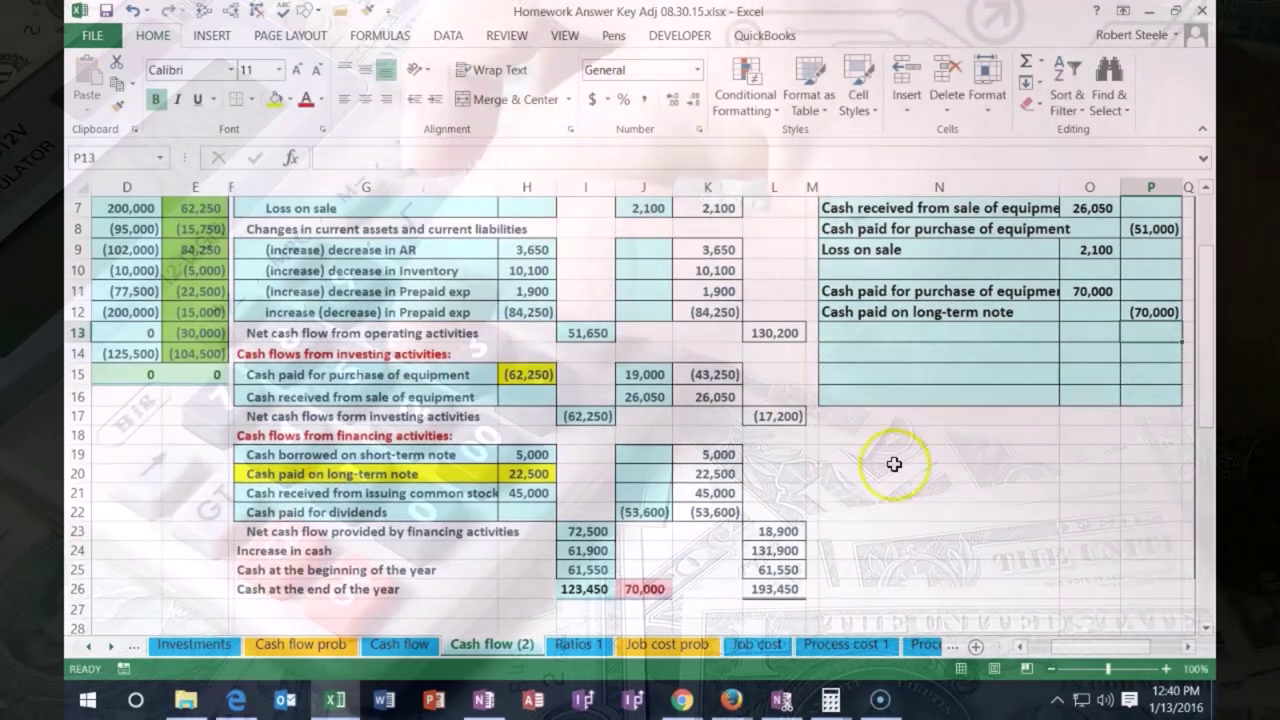
left_click(645, 474)
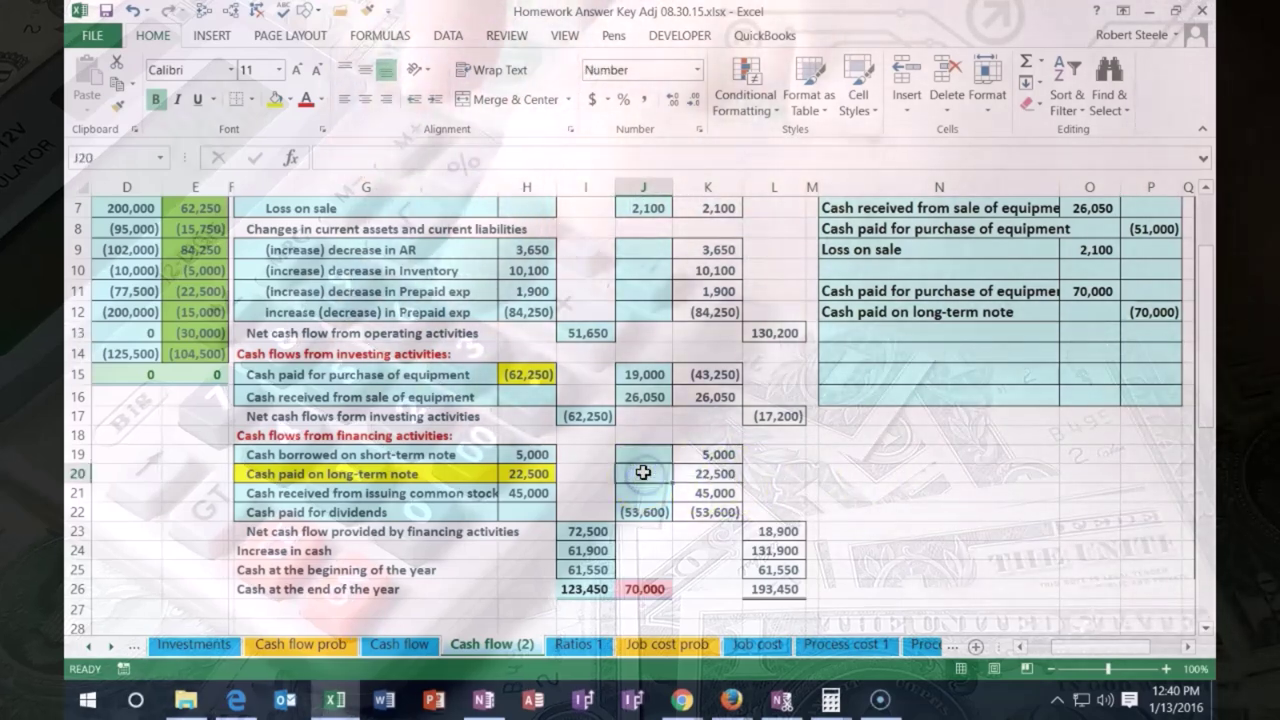
type("=")
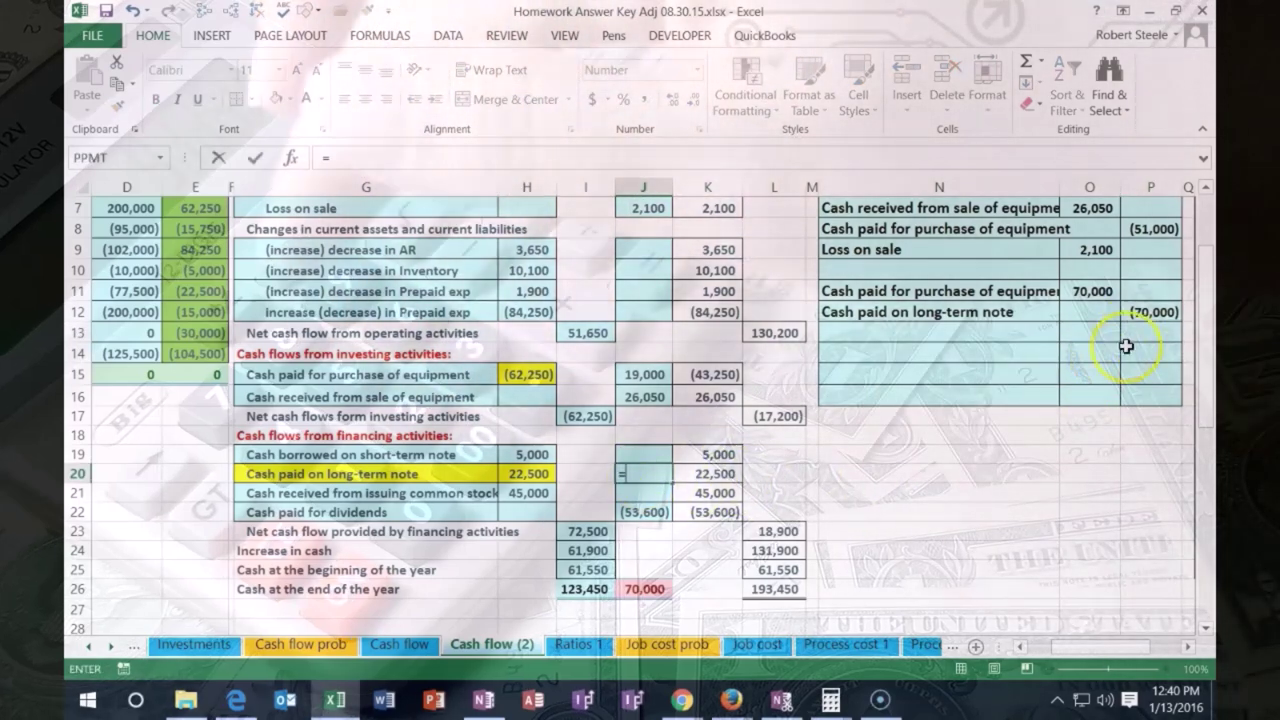
left_click(1152, 312)
key("Return")
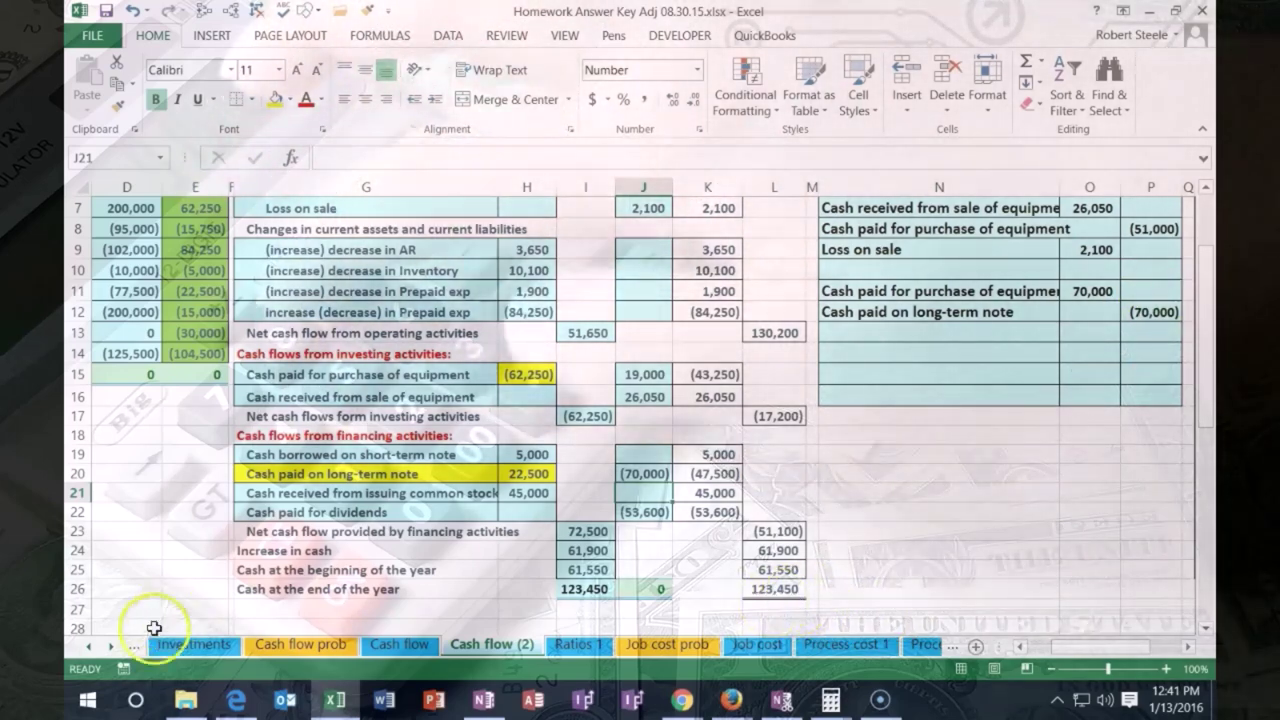
Review the unadjusted and adjusted amounts of the equipment purchase line and the adjusted amount of the long-term note line.
left_click(527, 374)
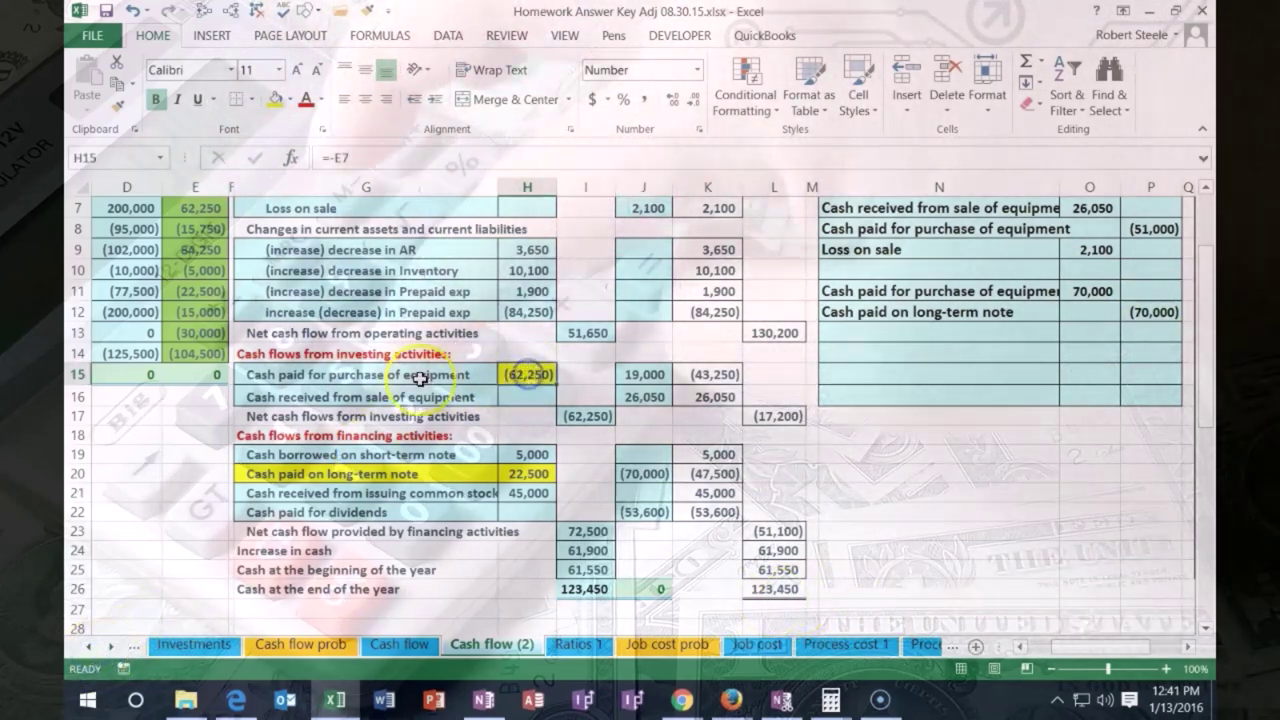
left_click(707, 374)
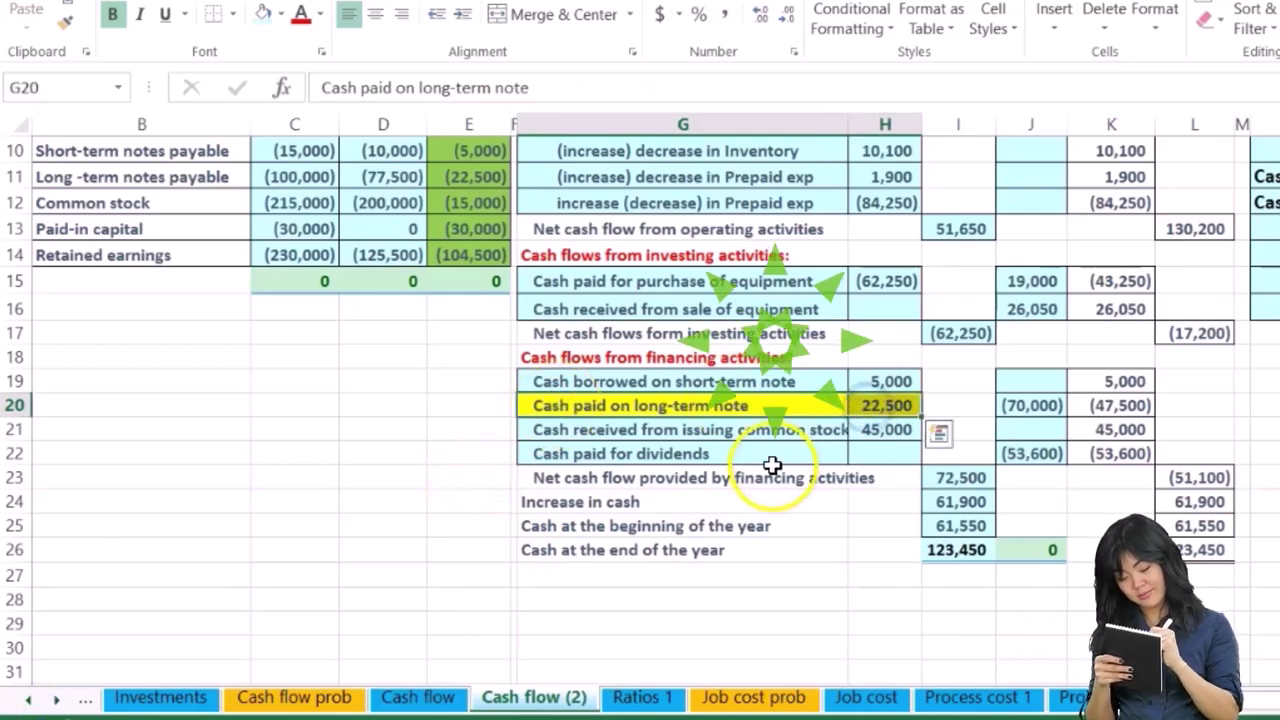
left_click(703, 476)
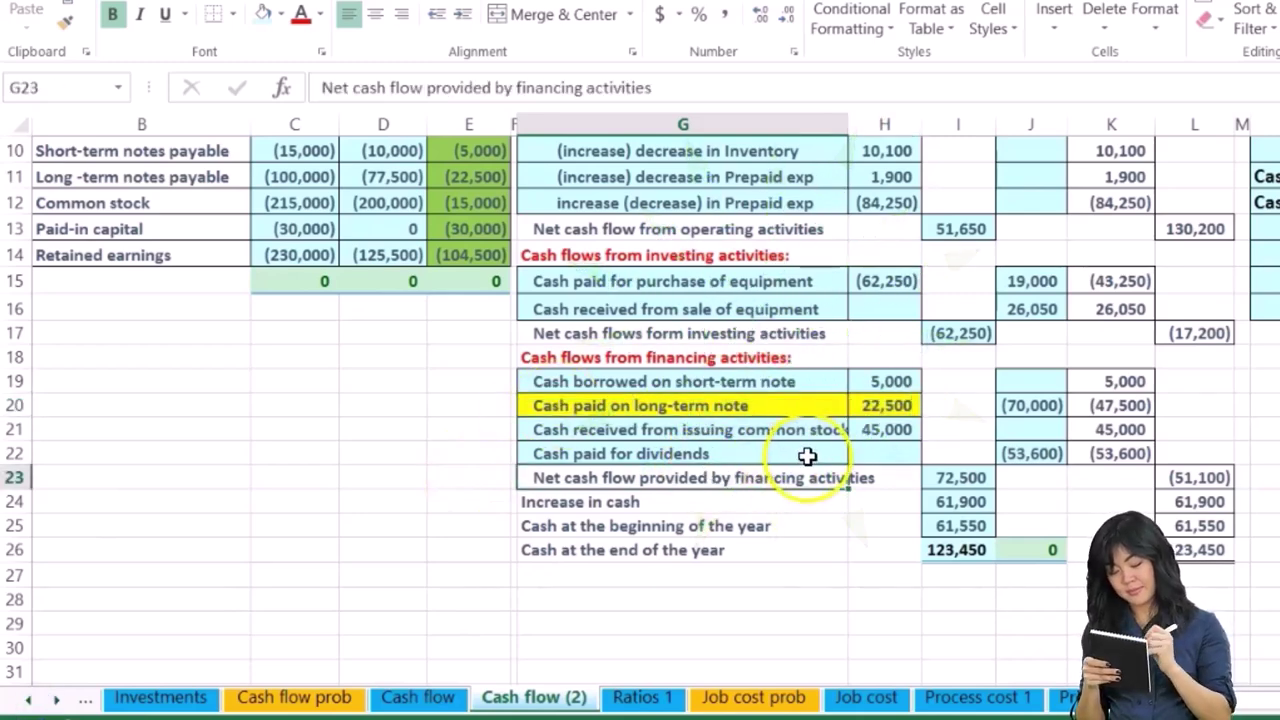
left_click(1120, 406)
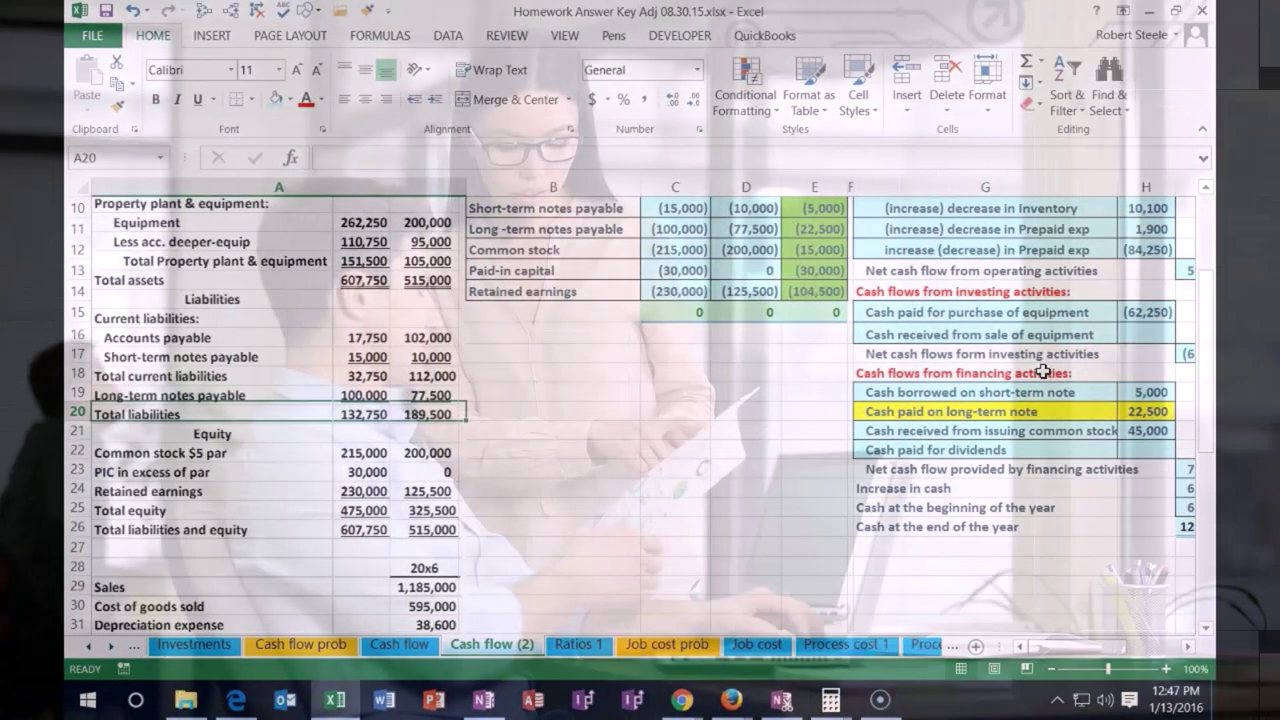
Compare the short-term loan in additional information item c with the adjusted Cash borrowed on short-term note in K19.
scroll(748, 474, "down", 5)
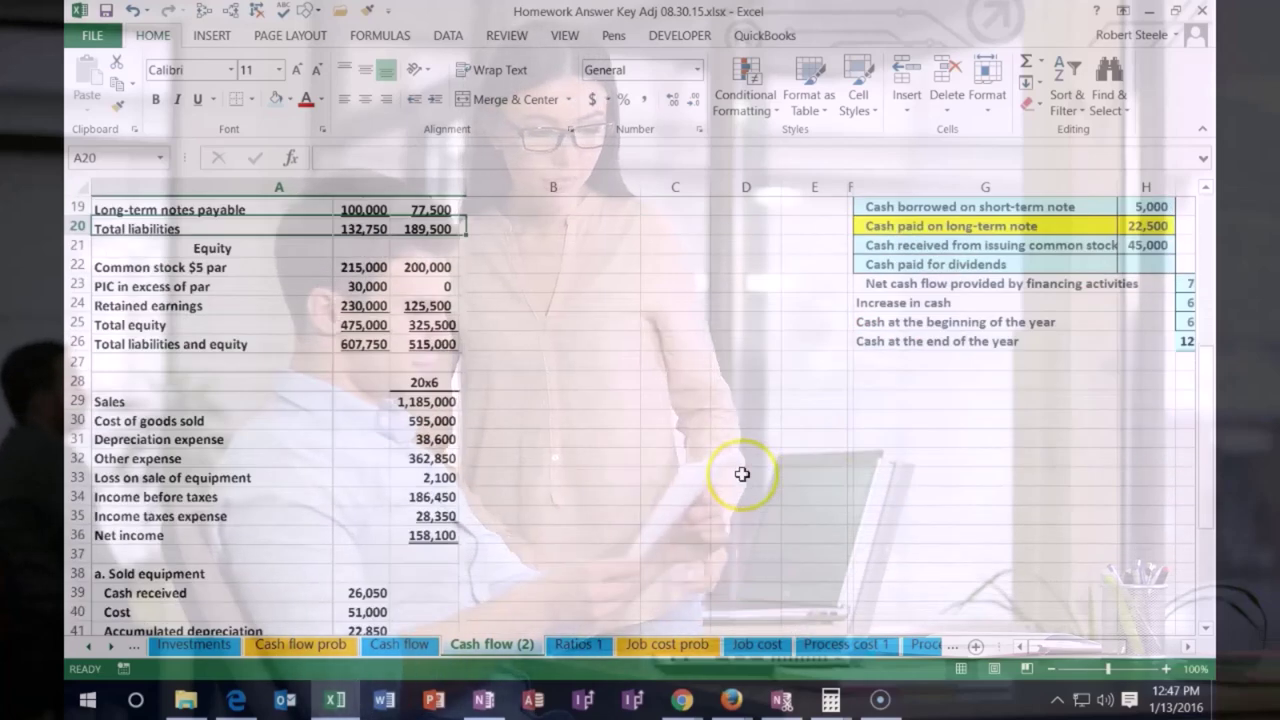
scroll(742, 470, "down", 3)
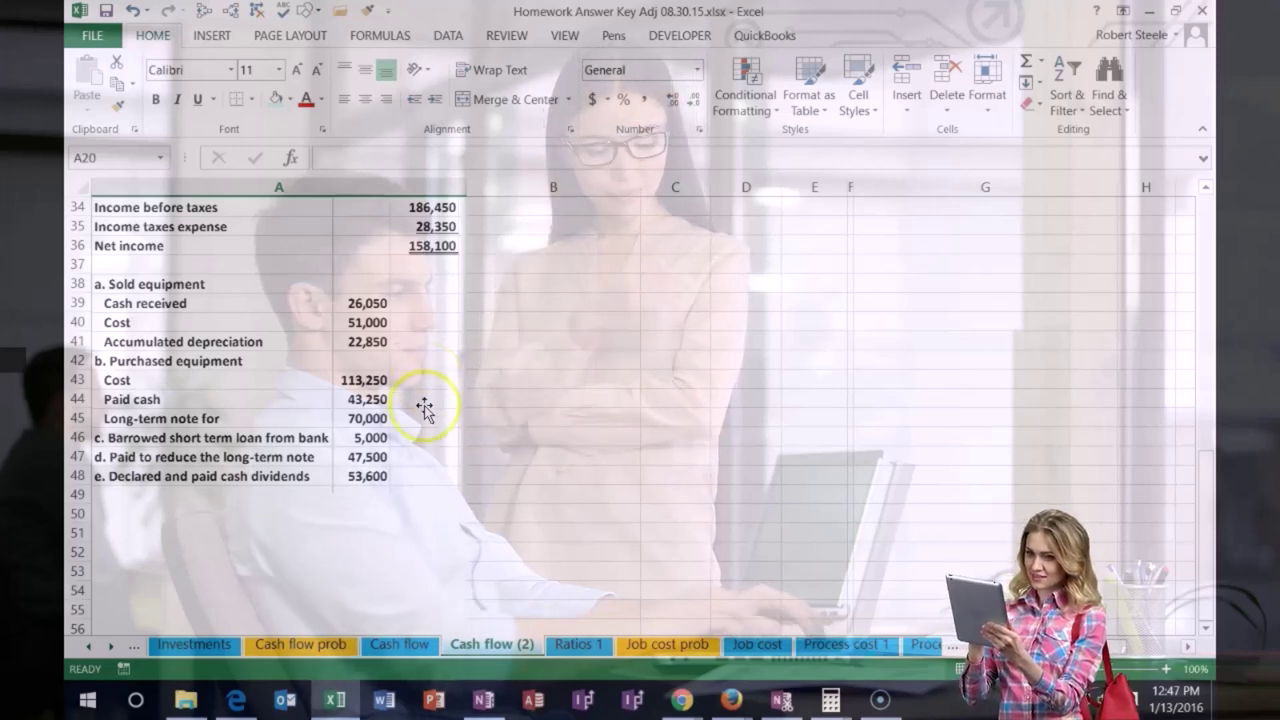
left_click(424, 437)
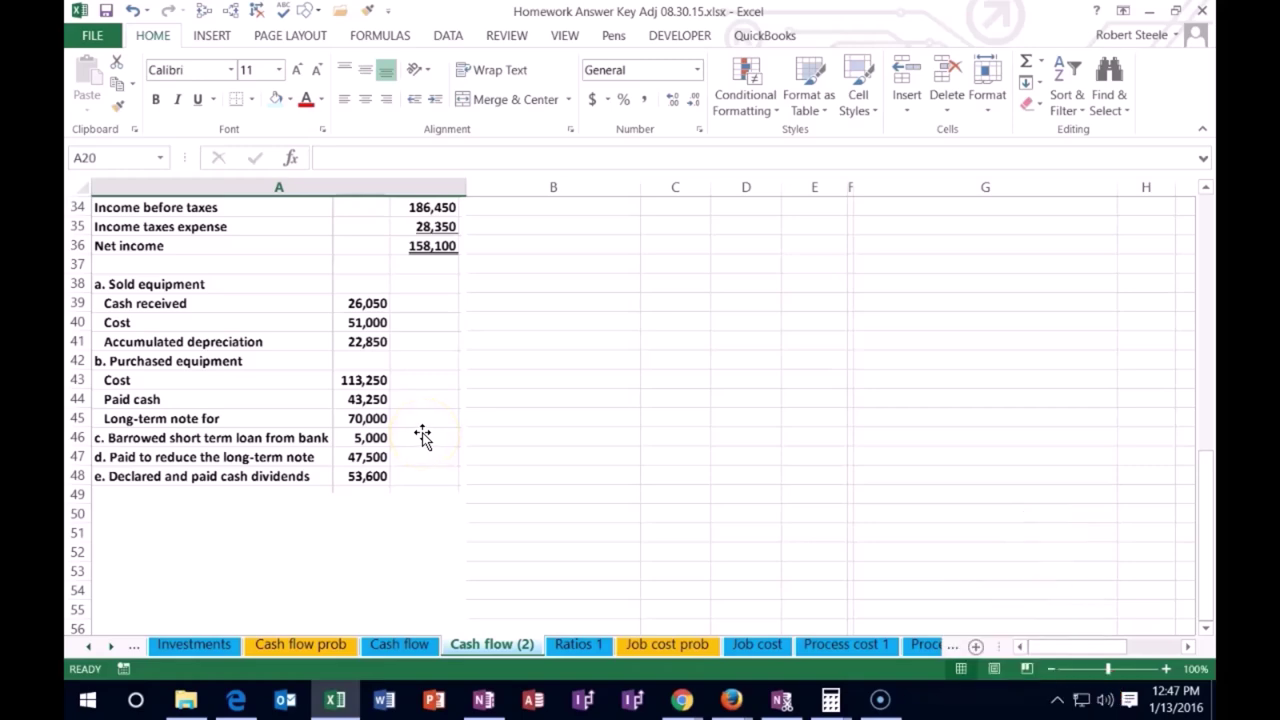
scroll(789, 490, "up", 6)
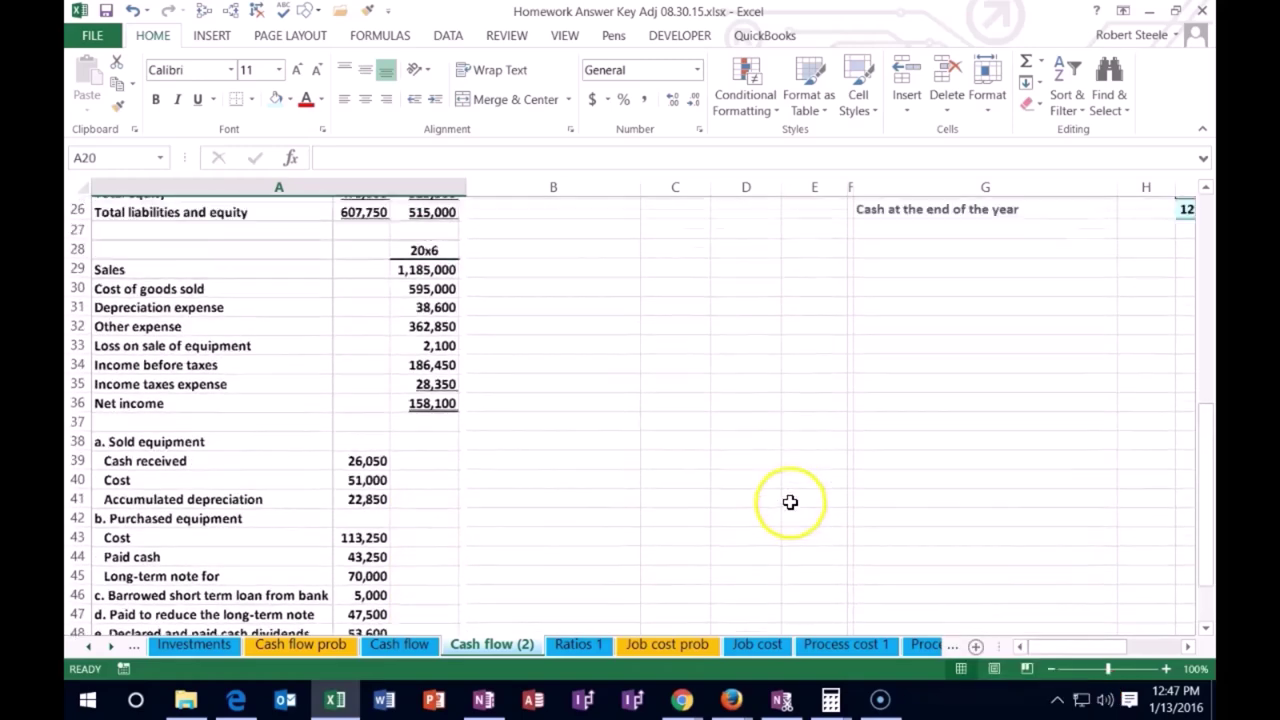
left_click_drag(1063, 657, 1082, 651)
scroll(883, 522, "up", 1)
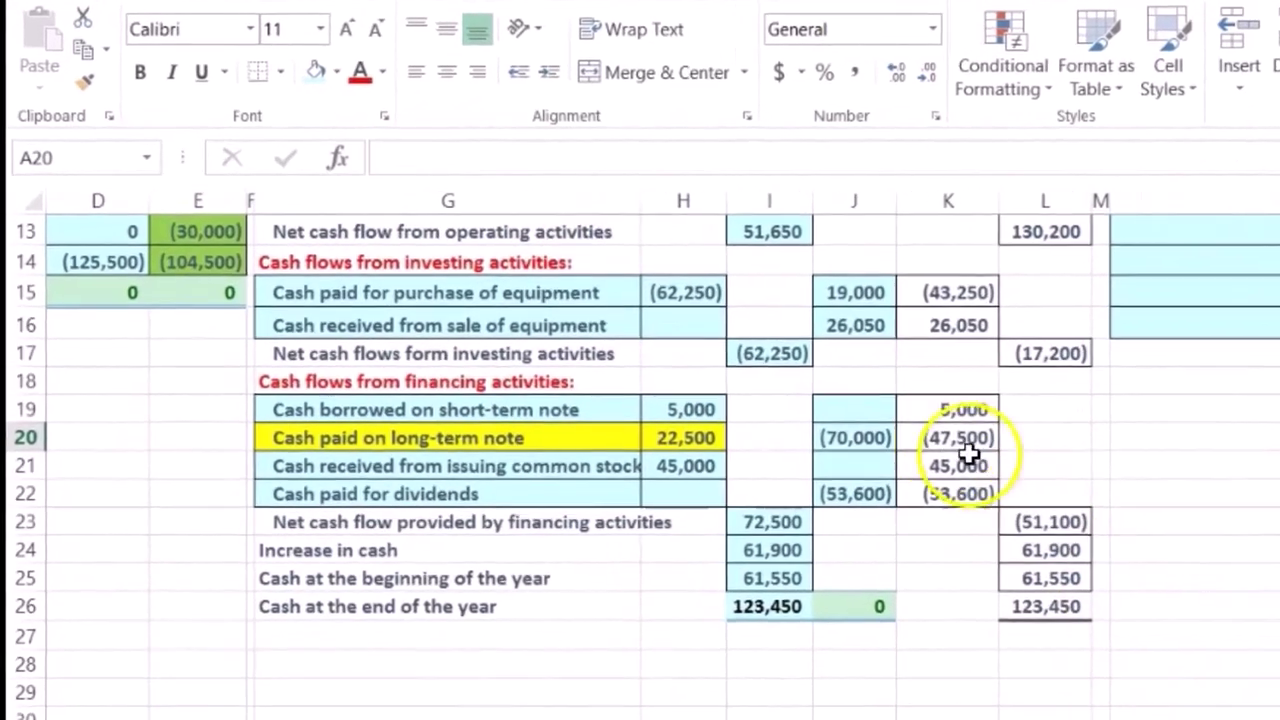
left_click(711, 316)
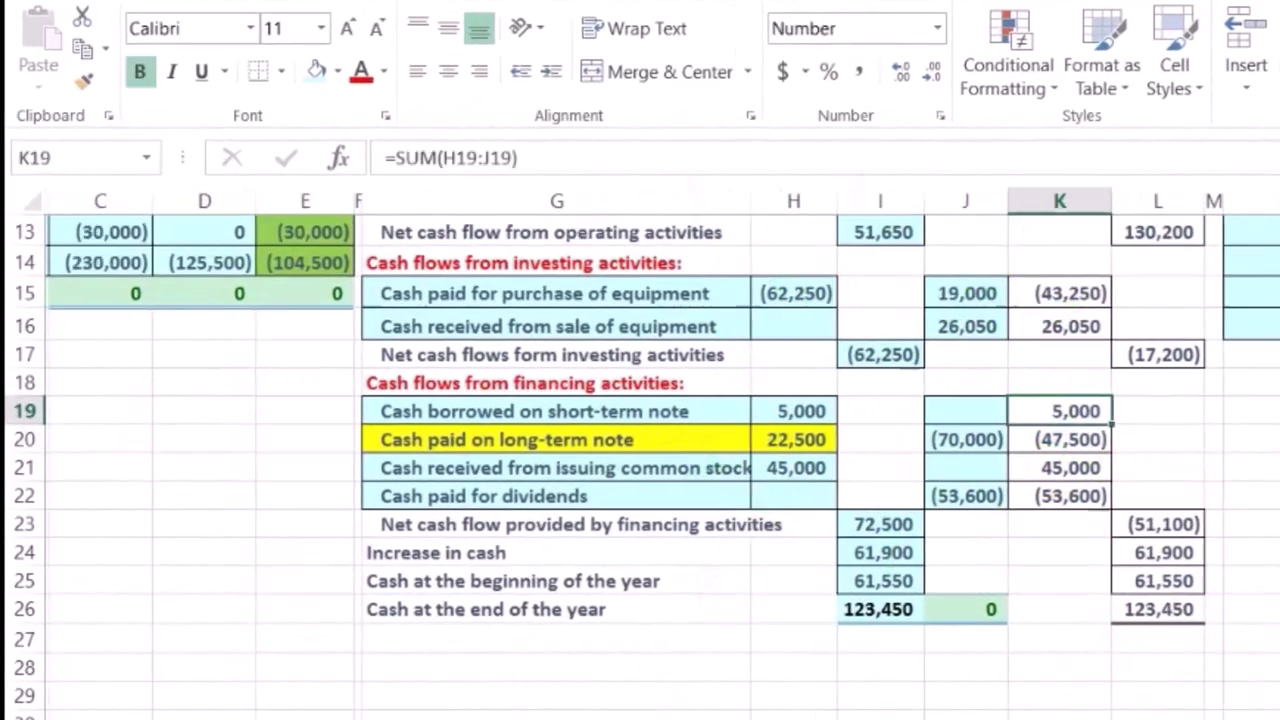
Compare the long-term note reduction in additional information item d with the adjusted Cash paid on long-term note in K20.
scroll(900, 650, "left", 3)
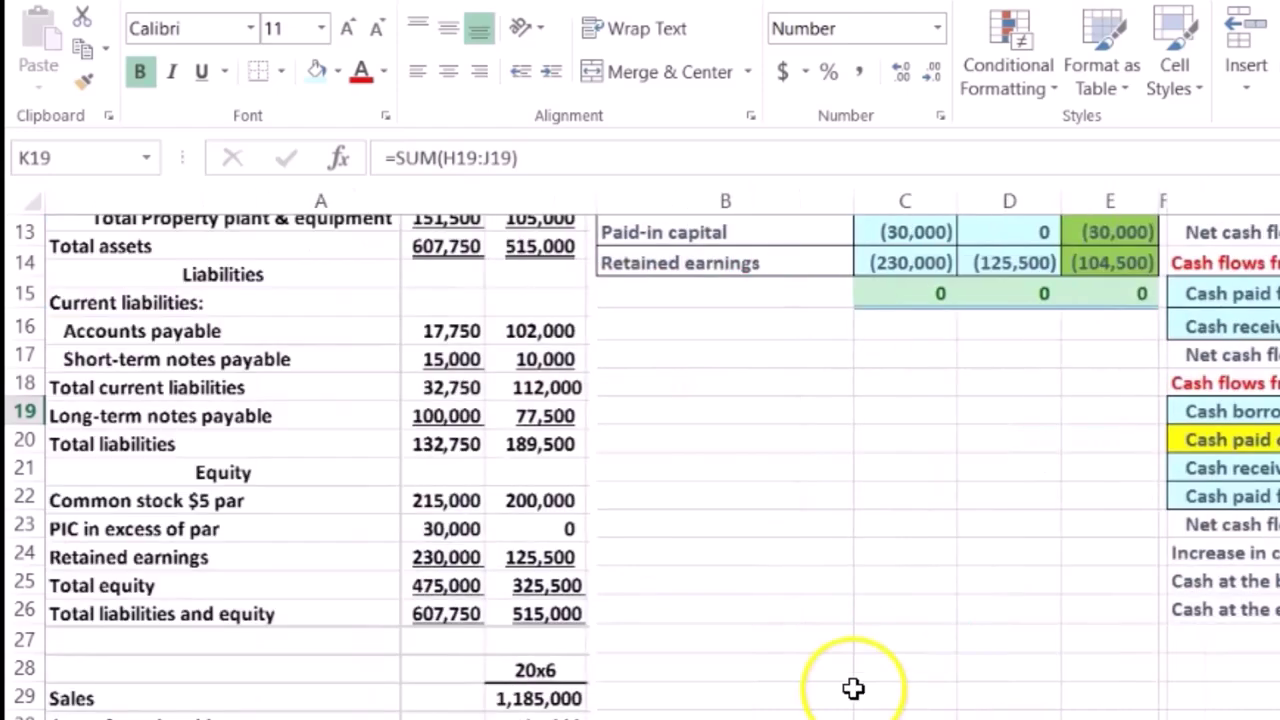
scroll(830, 640, "down", 6)
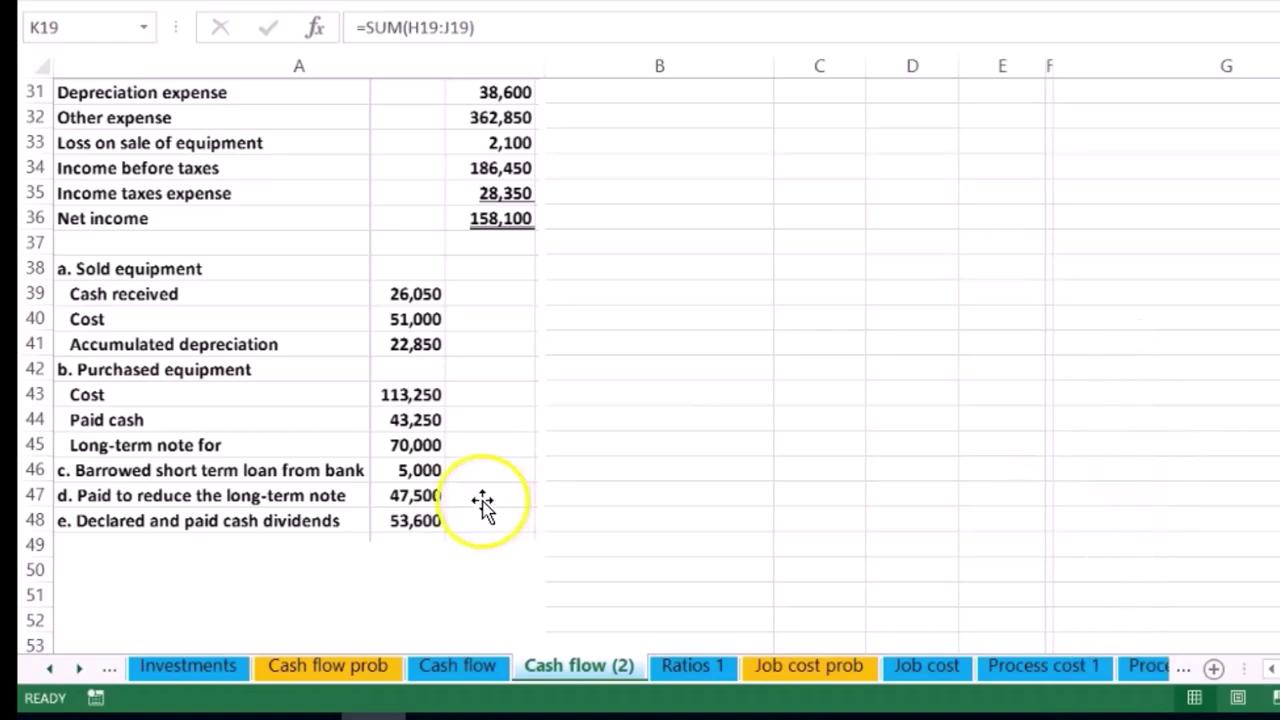
scroll(1050, 480, "up", 4)
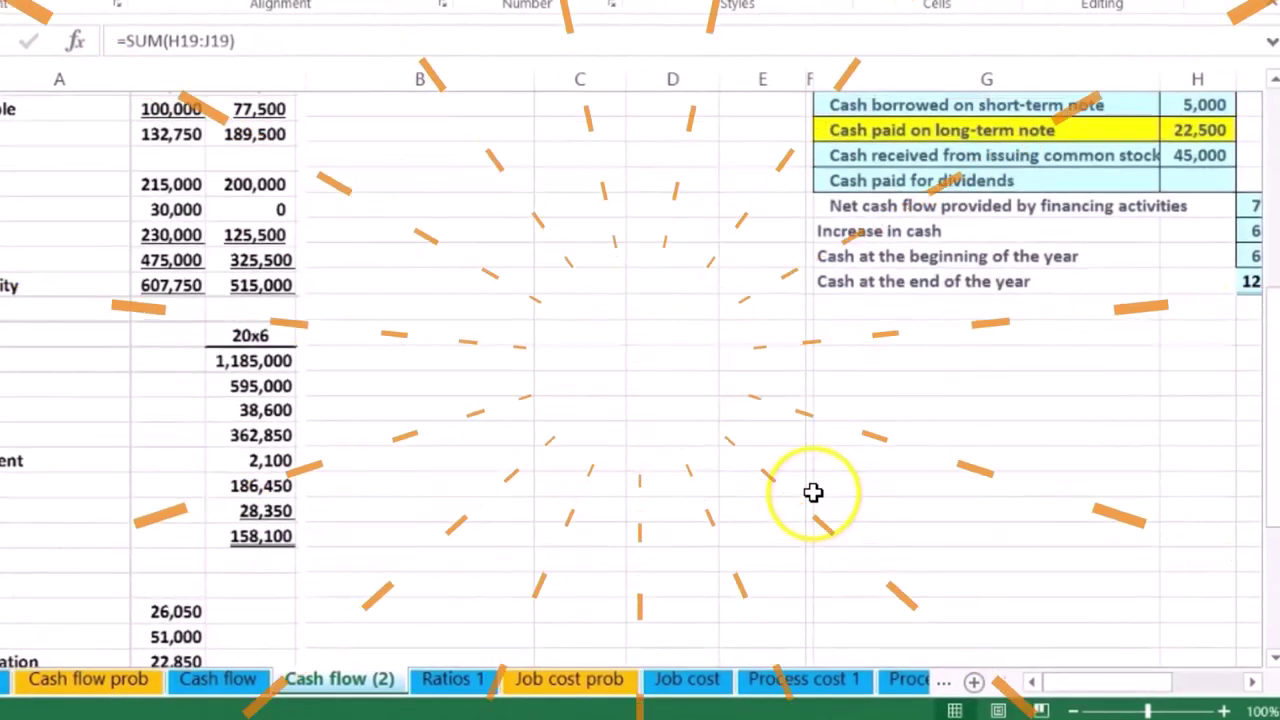
scroll(900, 540, "up", 2)
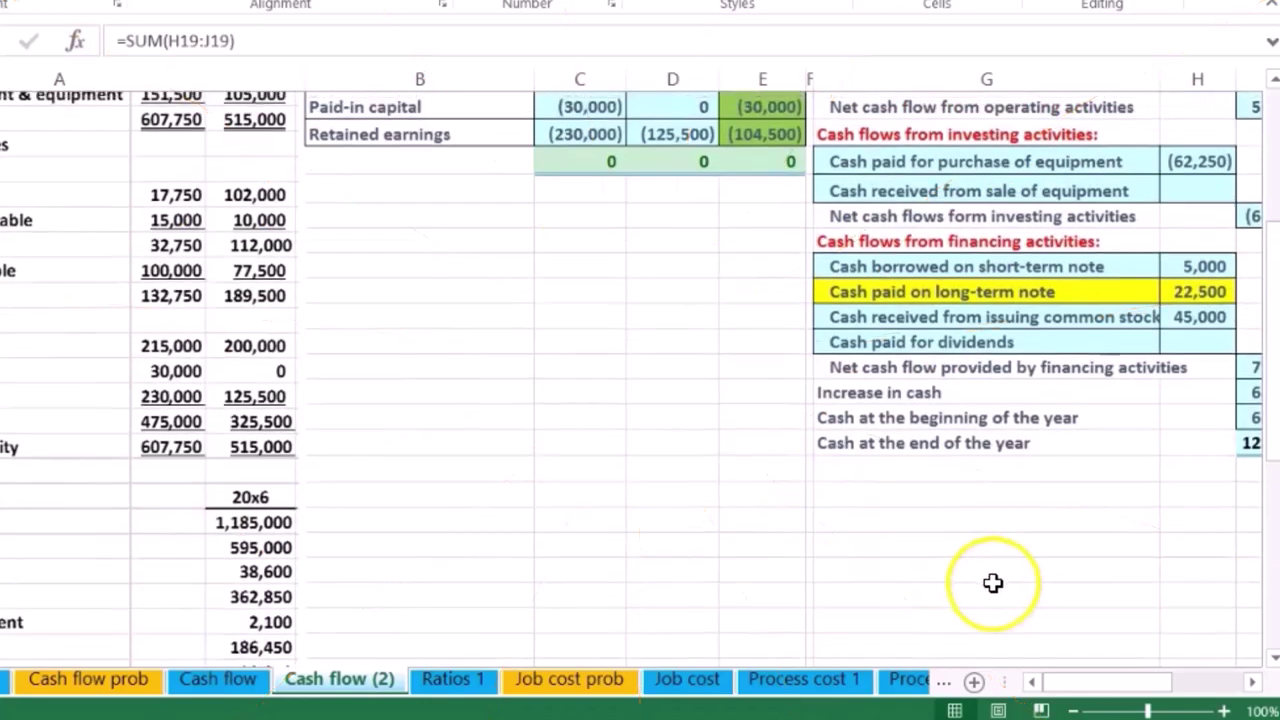
left_click_drag(1078, 688, 1100, 693)
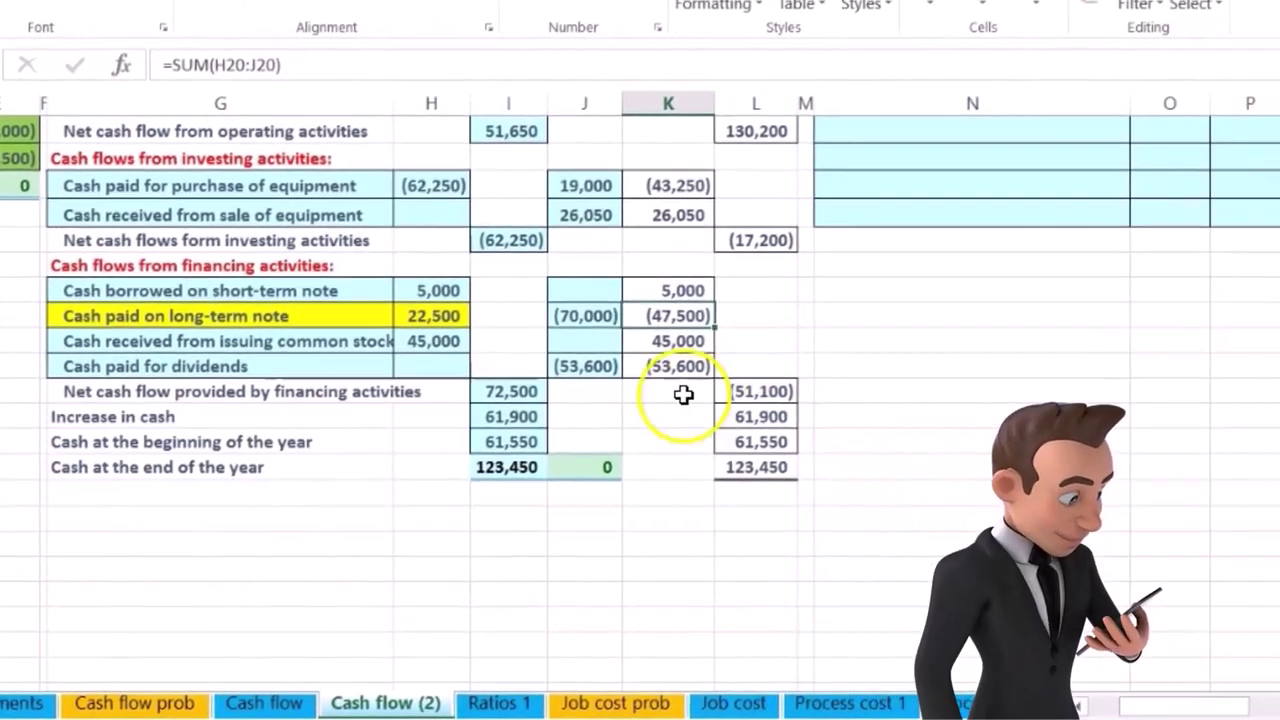
Replace the yellow highlight on the Cash paid on long-term note line, G20:H20, with the light blue fill.
left_click(616, 304)
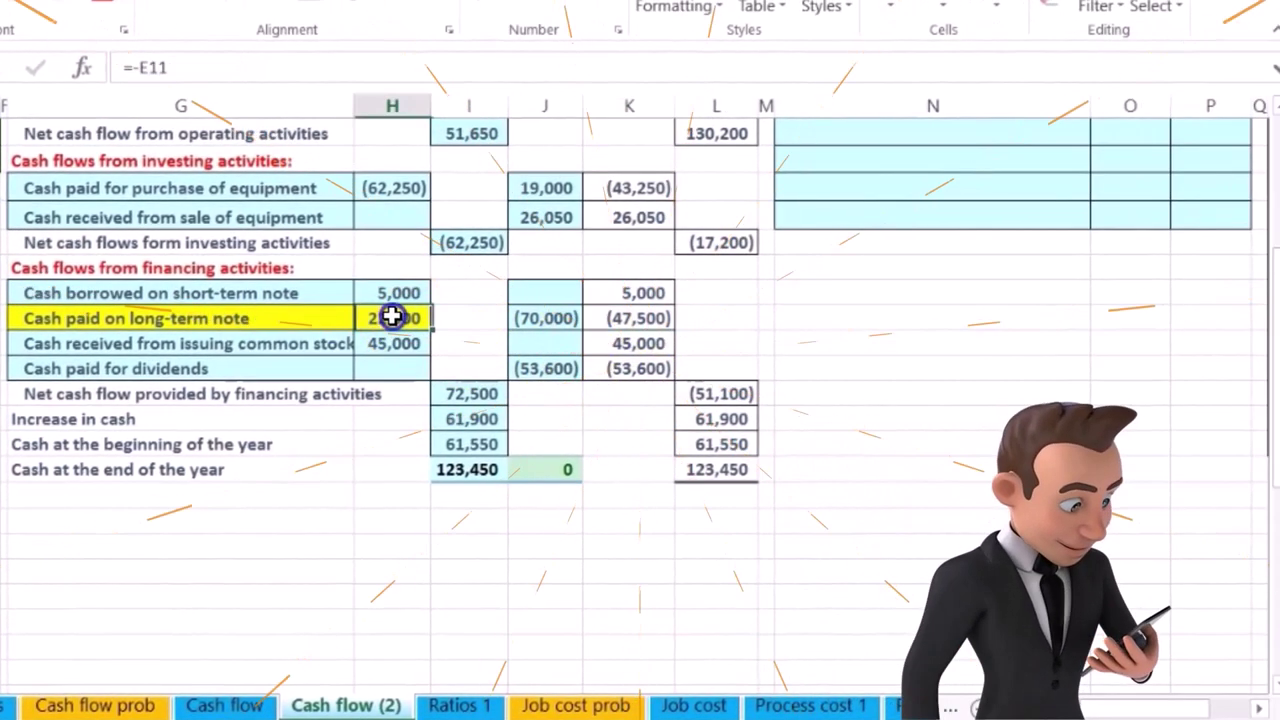
left_click_drag(397, 316, 260, 329)
right_click(263, 319)
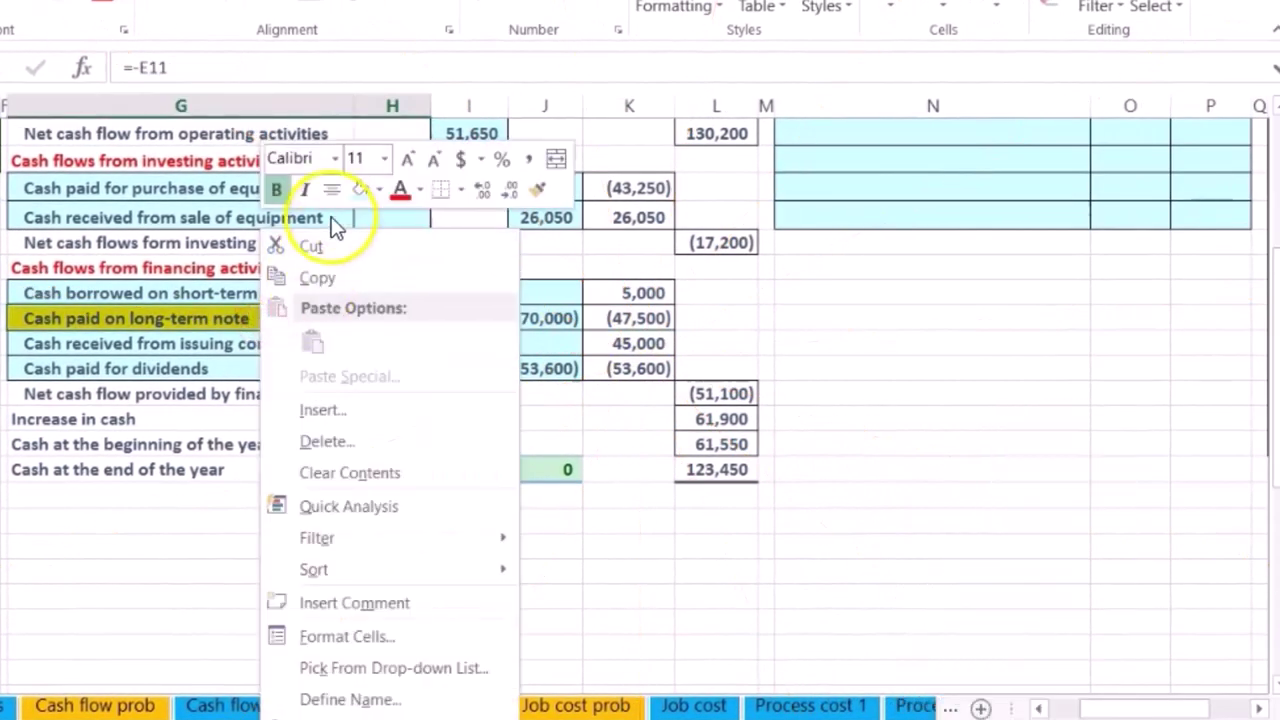
left_click(358, 191)
Compare the dividends in item e with the adjusted Cash paid for dividends, and check the adjusted ending cash in L26.
left_click(638, 318)
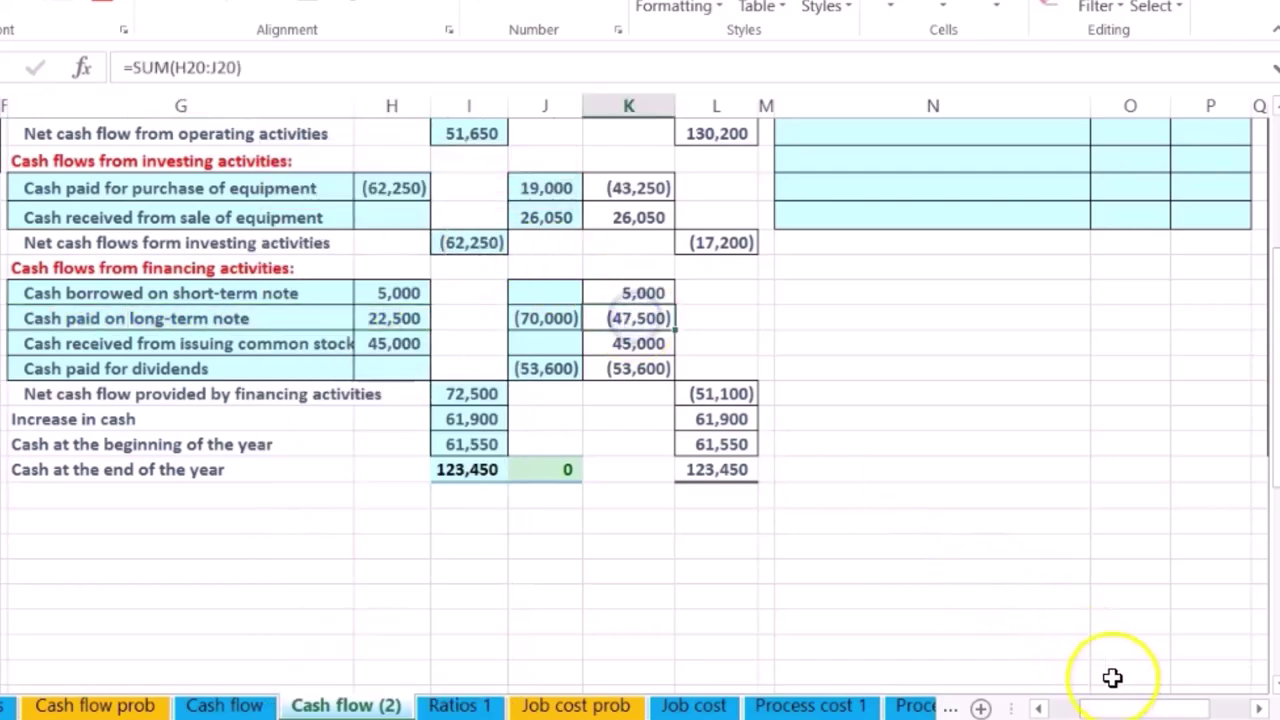
left_click_drag(1133, 710, 1045, 710)
scroll(484, 499, "down", 6)
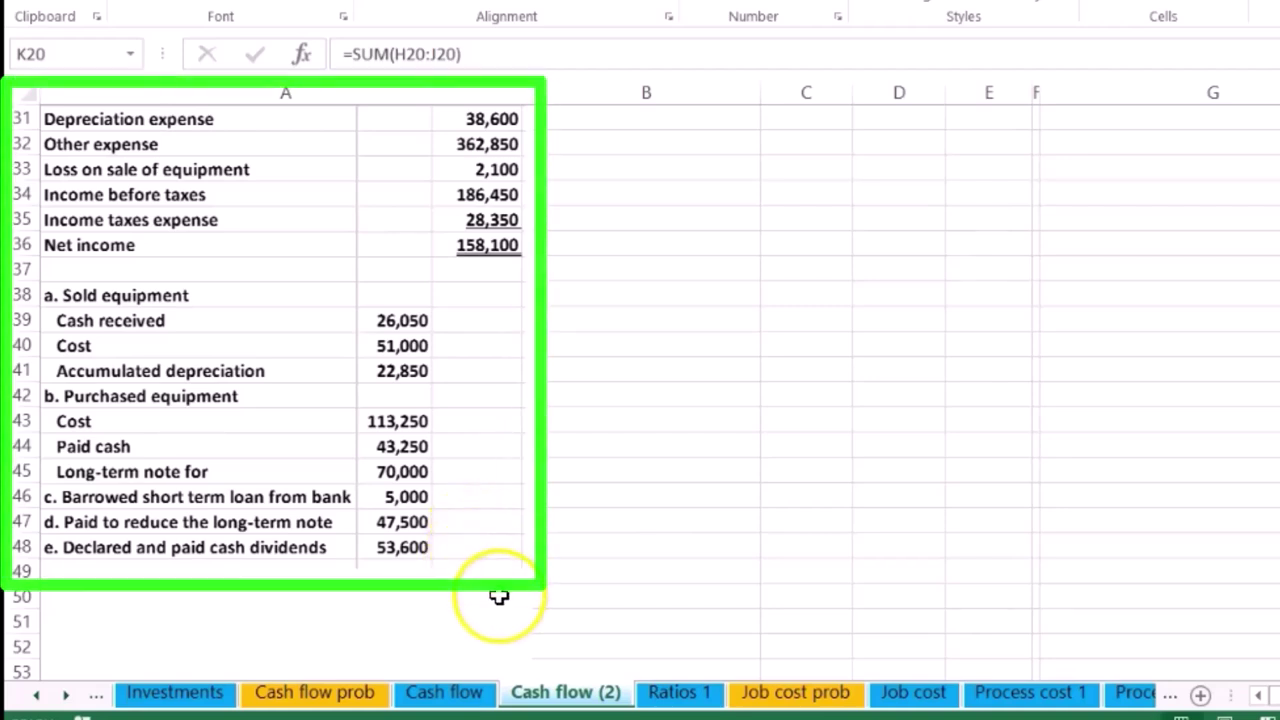
scroll(500, 590, "up", 5)
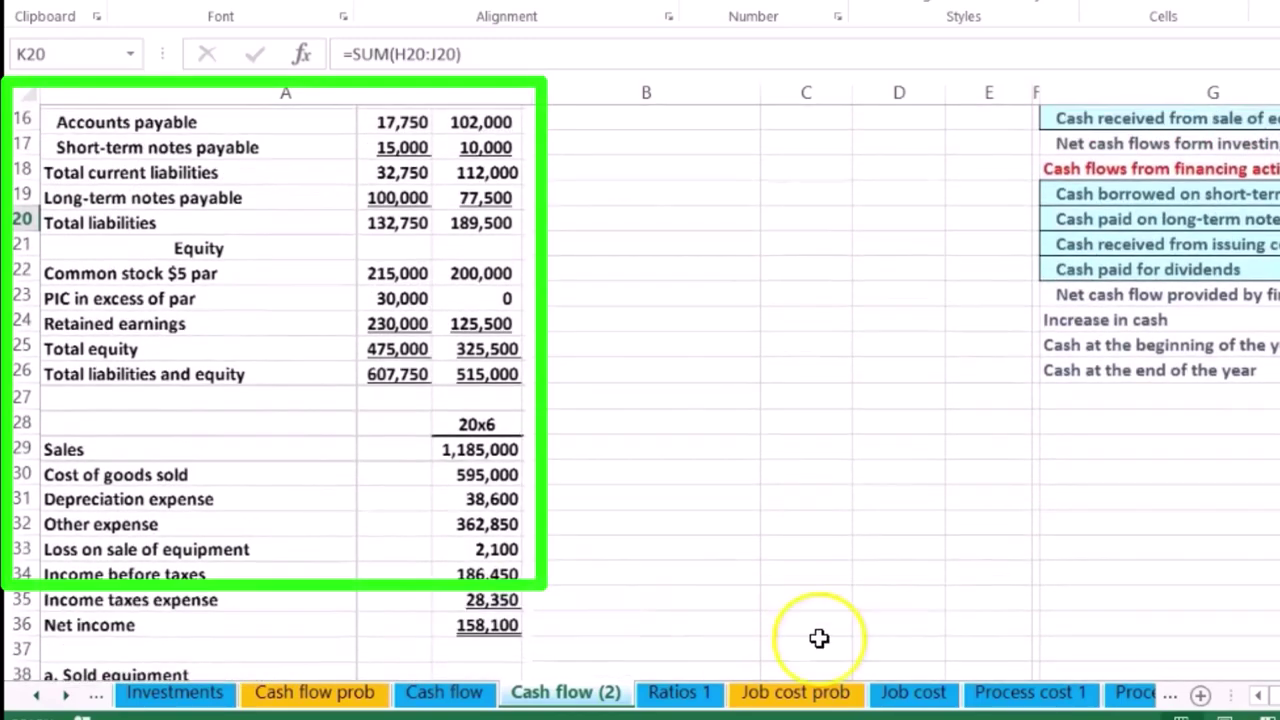
scroll(1241, 612, "right", 5)
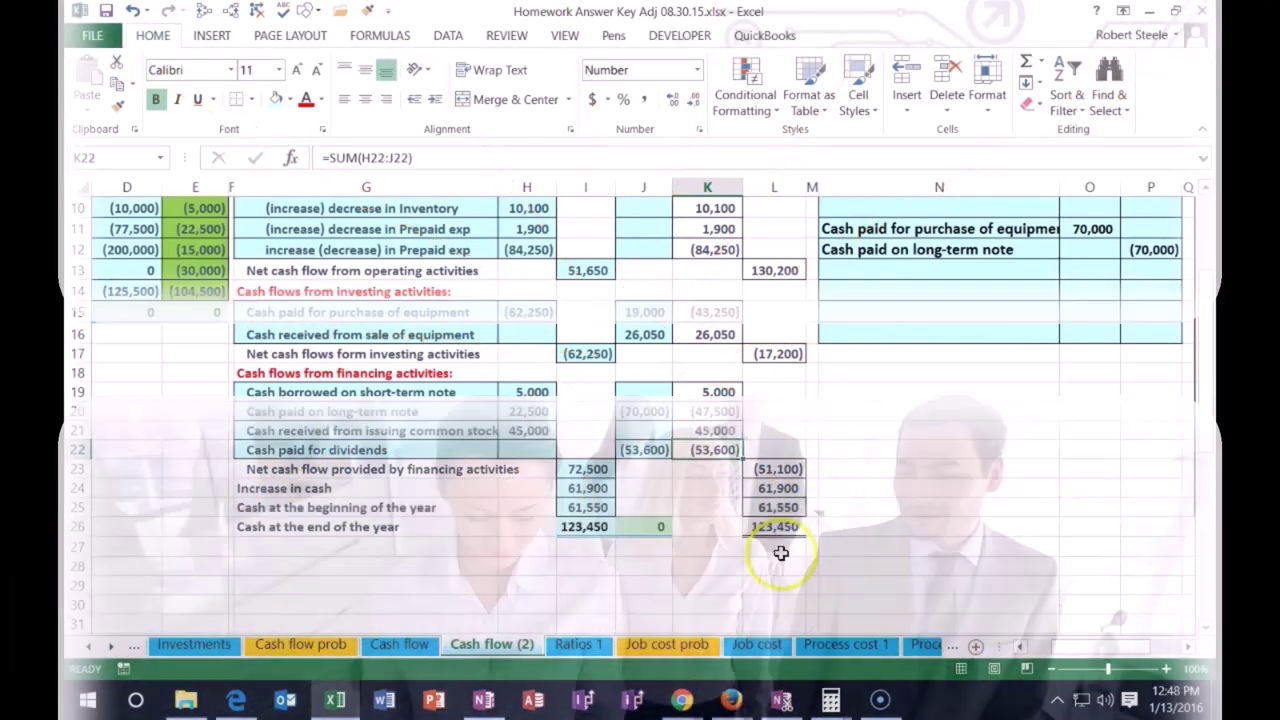
left_click(780, 527)
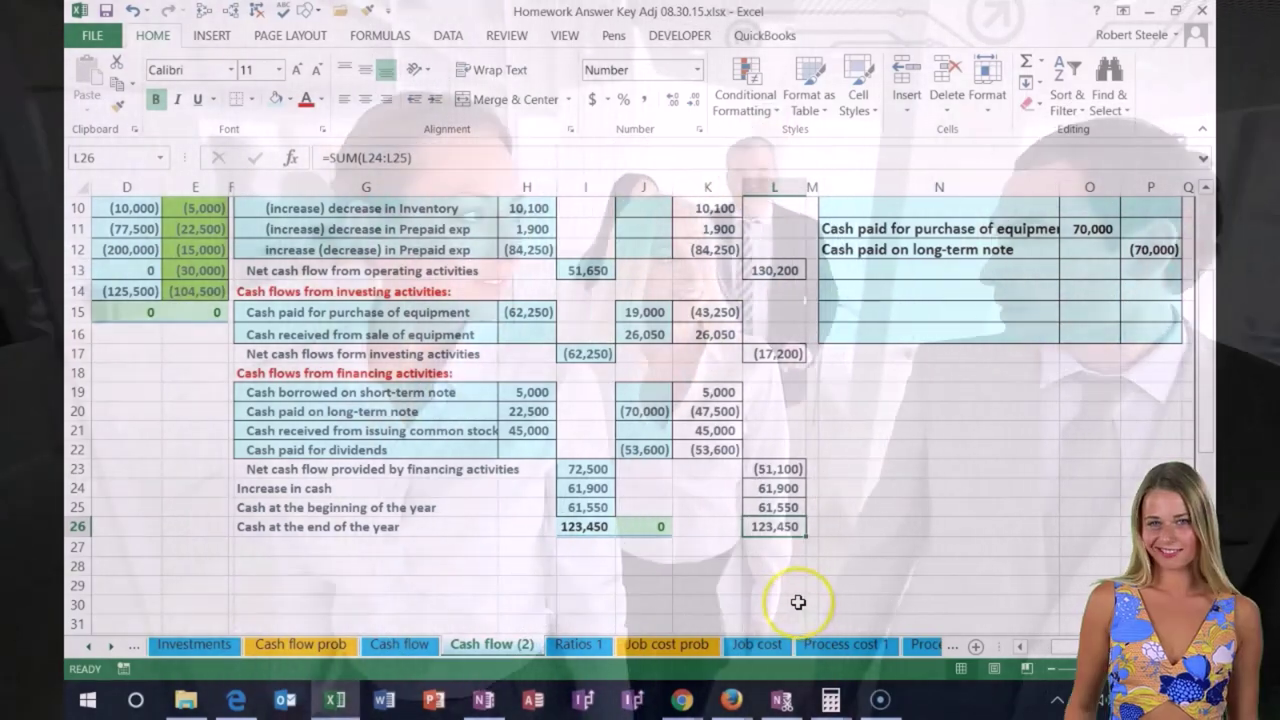
Hide columns H through J so the statement labels sit beside the adjusted cash flow amounts.
scroll(801, 601, "up", 1)
scroll(800, 601, "up", 2)
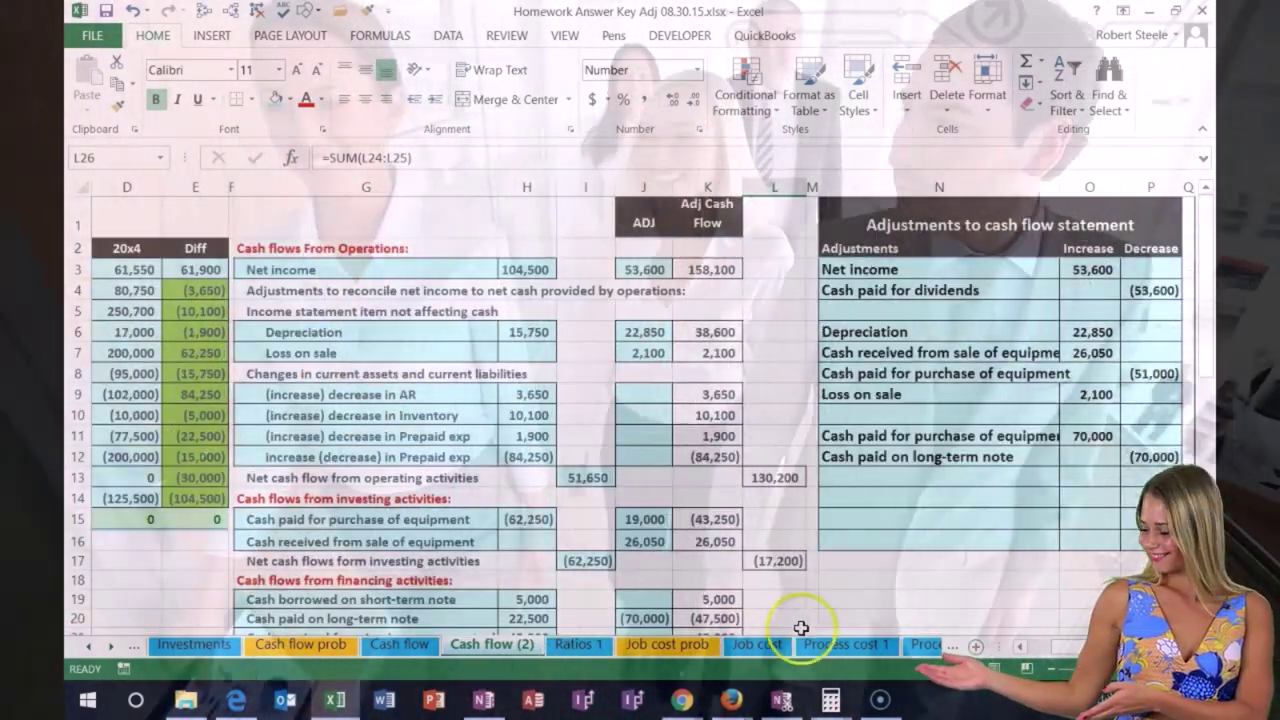
scroll(1012, 648, "left", 2)
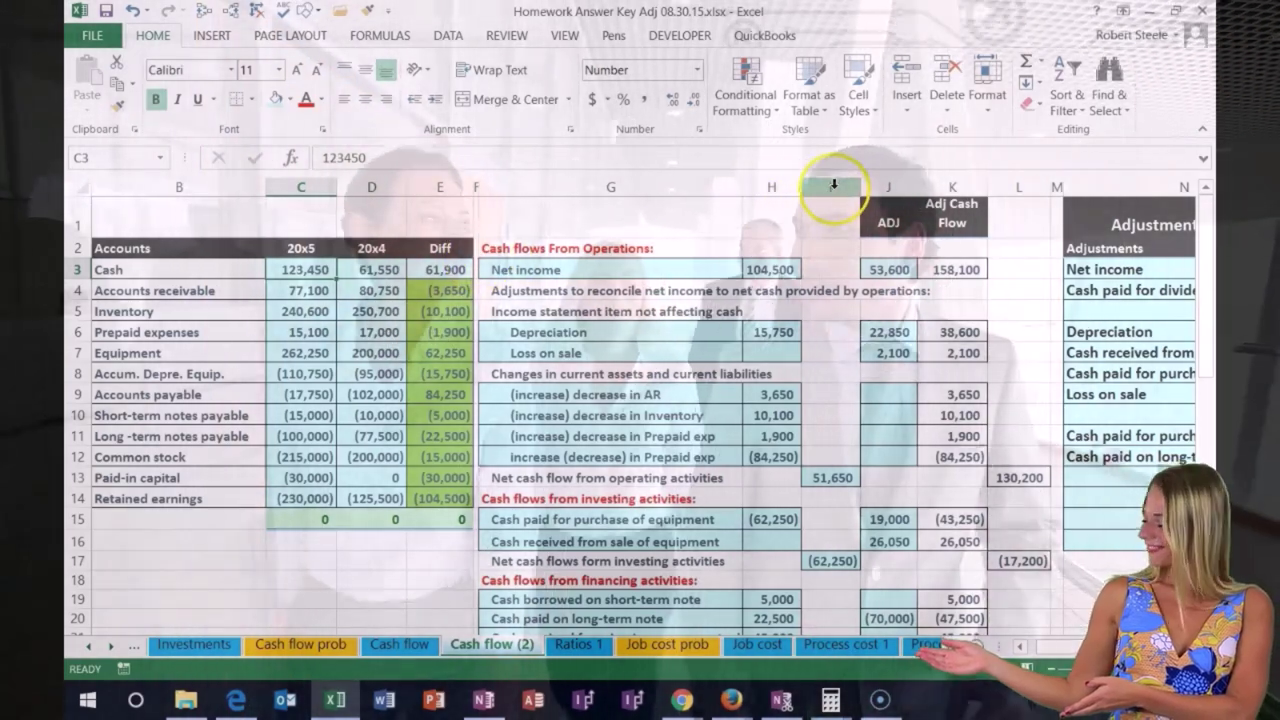
left_click(836, 188)
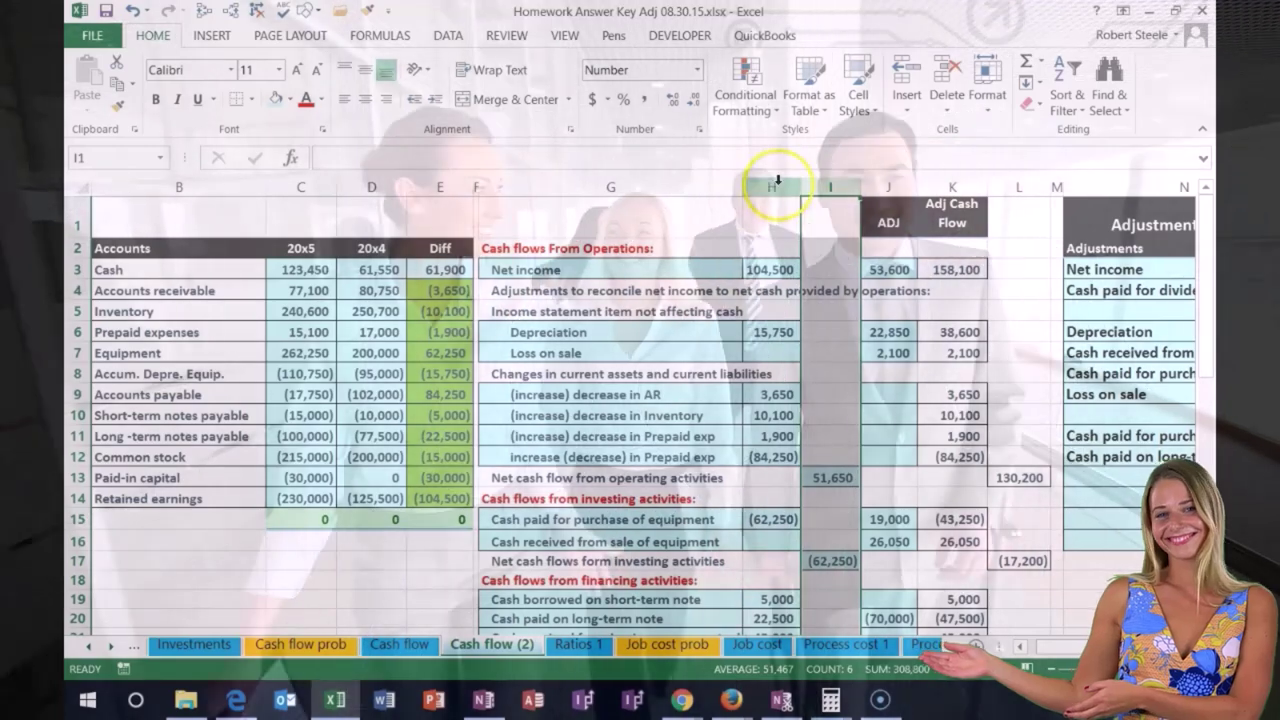
left_click_drag(776, 184, 858, 186)
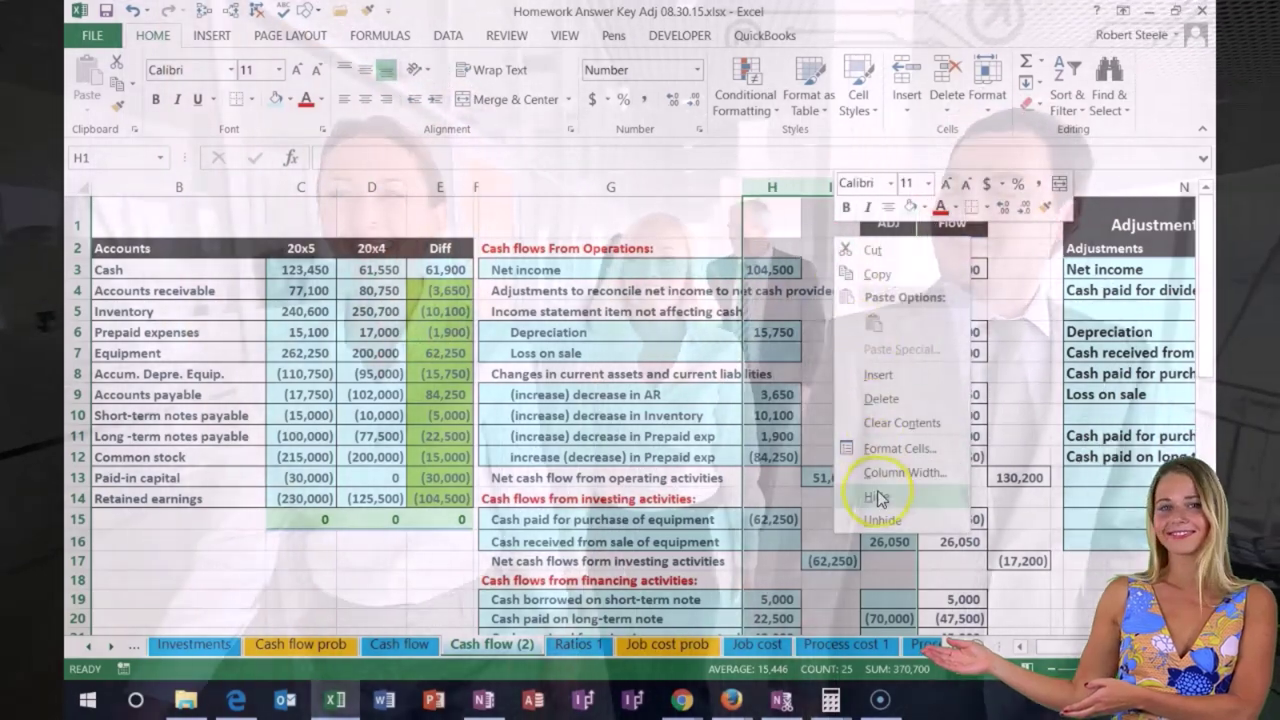
left_click(880, 495)
left_click(851, 396)
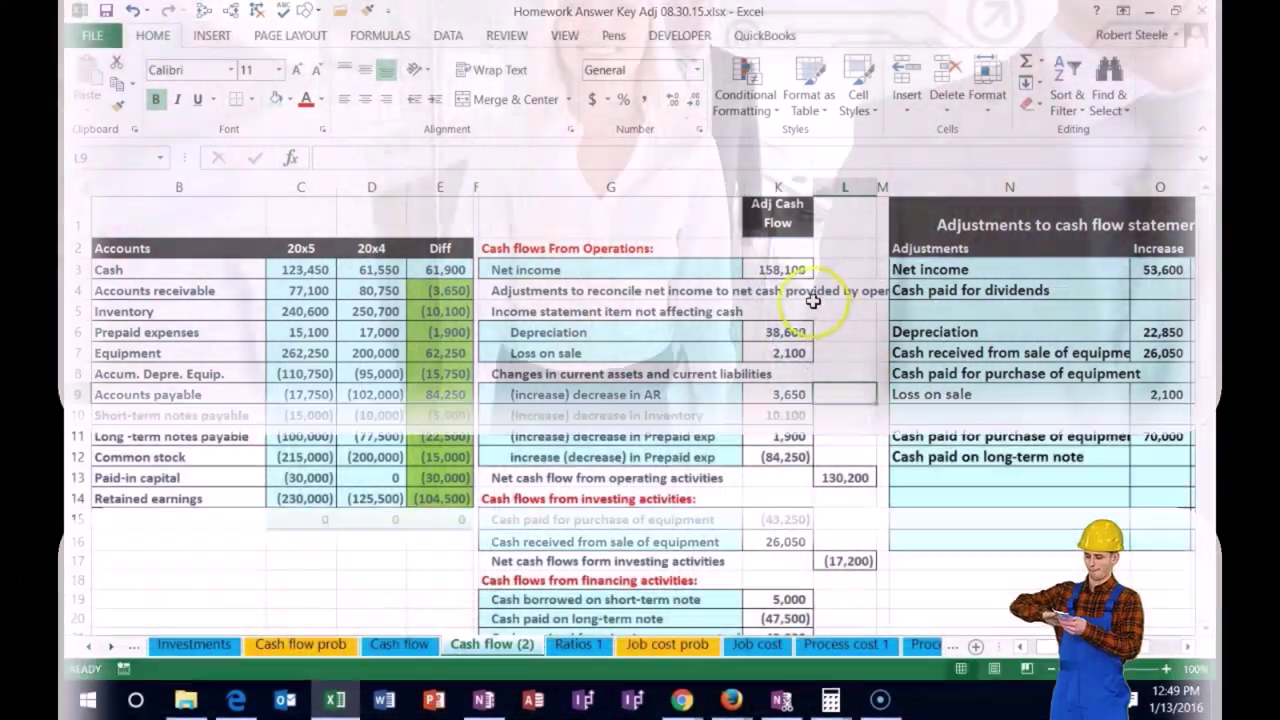
Review the adjusted cash flow statement from net income through the operating, investing and financing subtotals to the ending cash in L26.
left_click(788, 269)
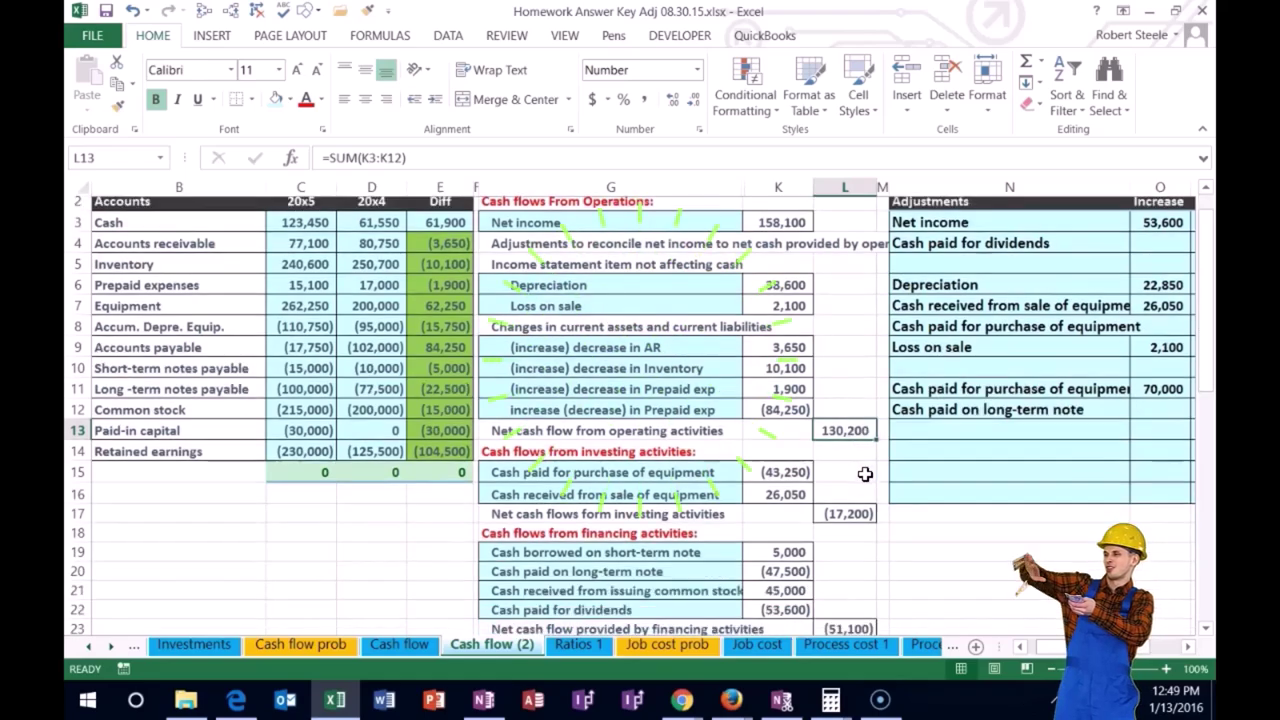
scroll(862, 471, "down", 1)
left_click(865, 479)
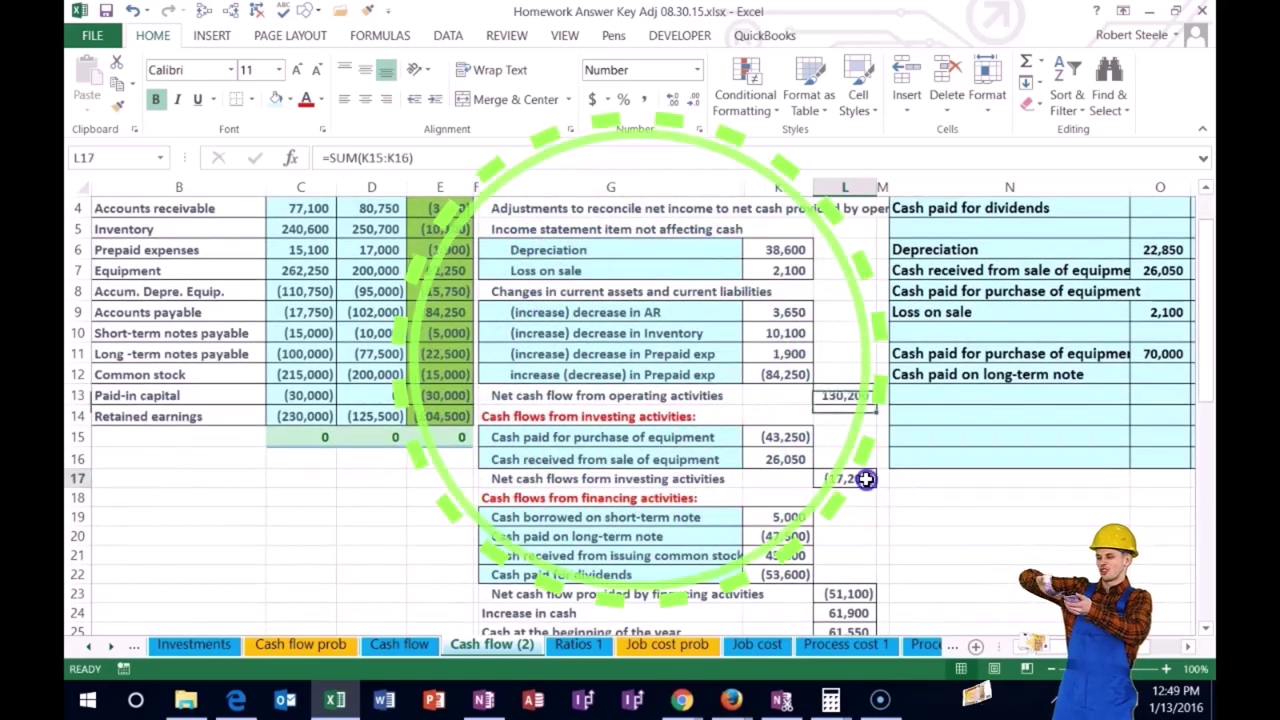
scroll(865, 479, "down", 1)
left_click(862, 531)
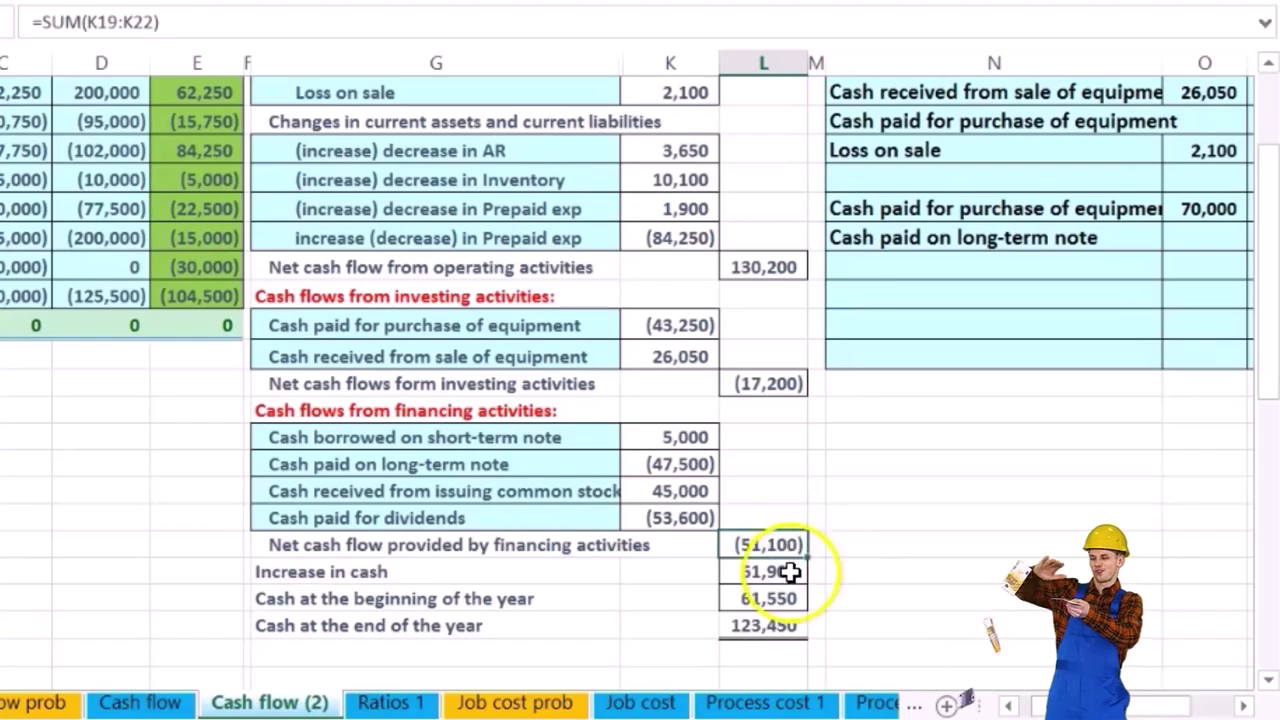
key("Return")
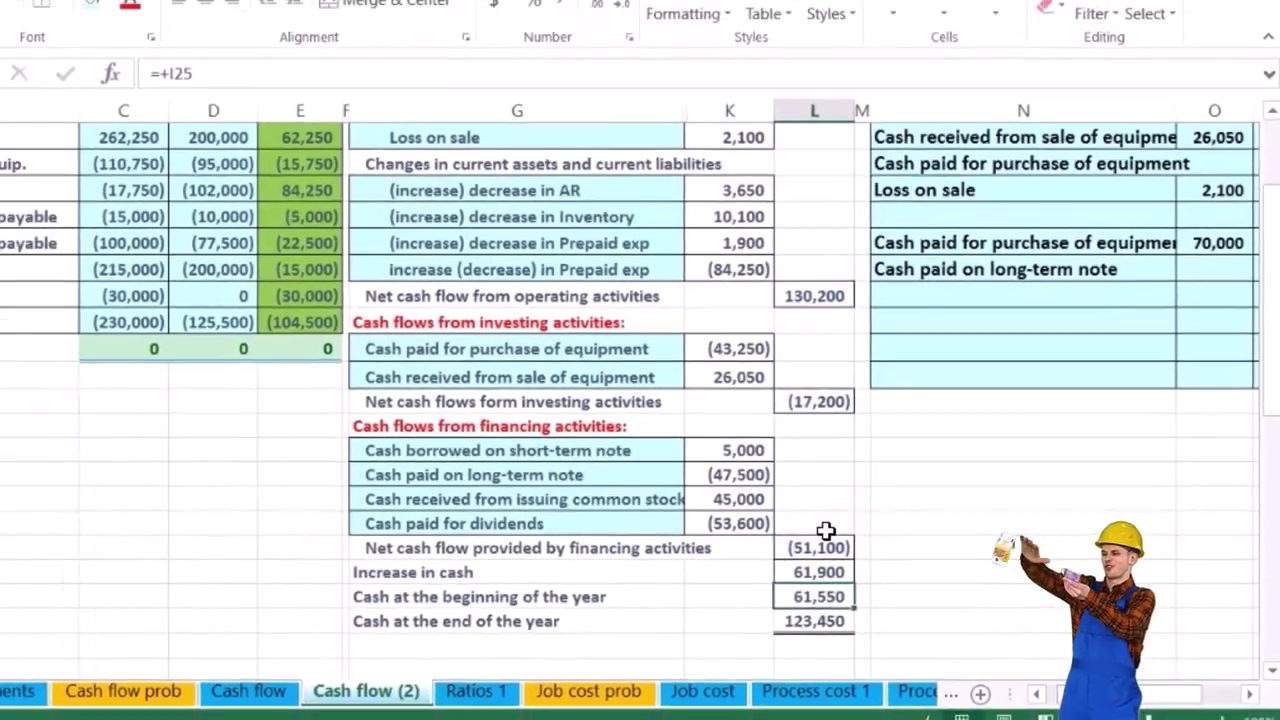
left_click(778, 625)
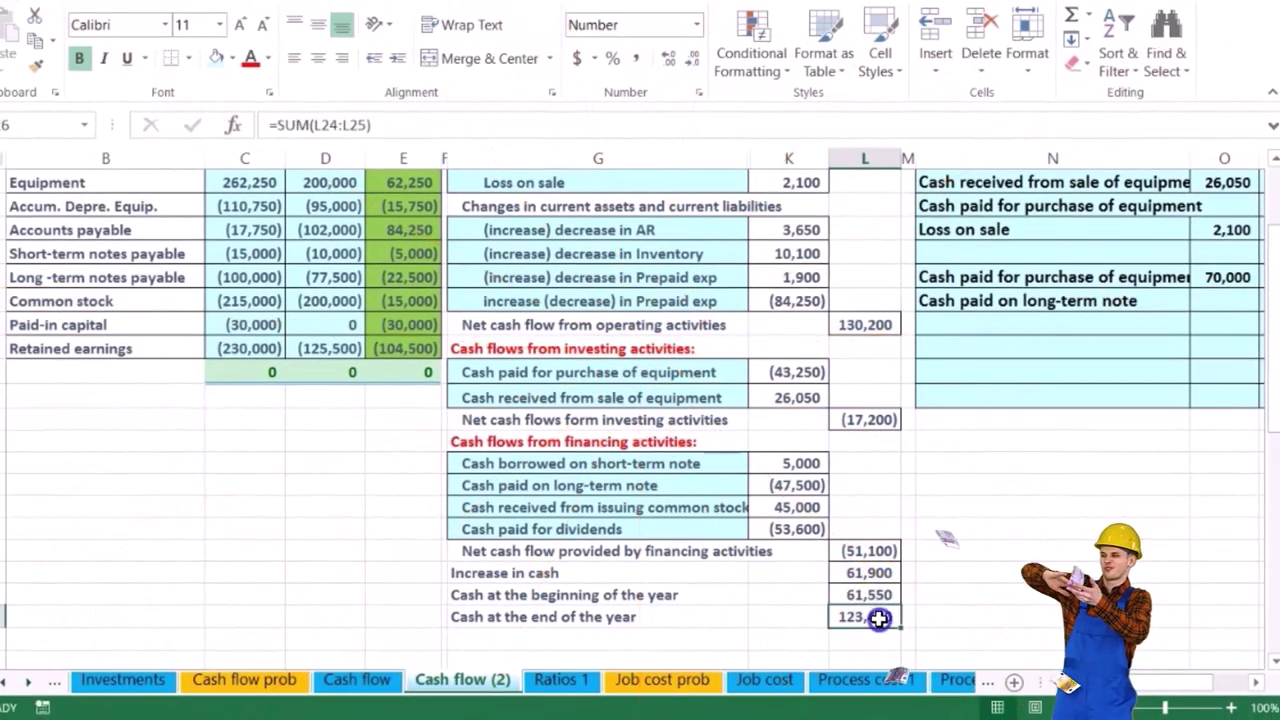